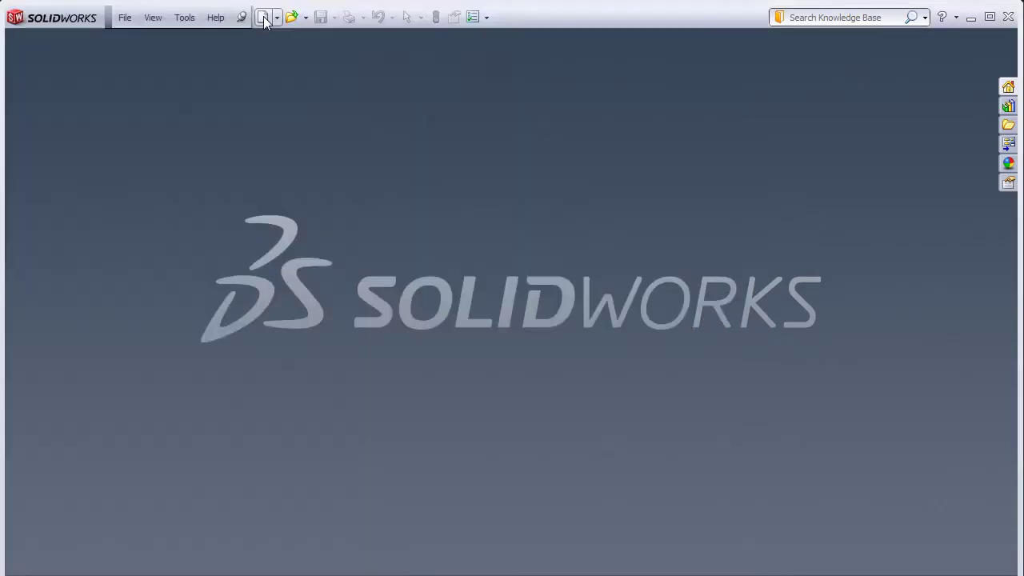
- Create a new part document, then add and display the Sheet Metal CommandManager tab
{"action": "left_click", "coordinate": [264, 16]}
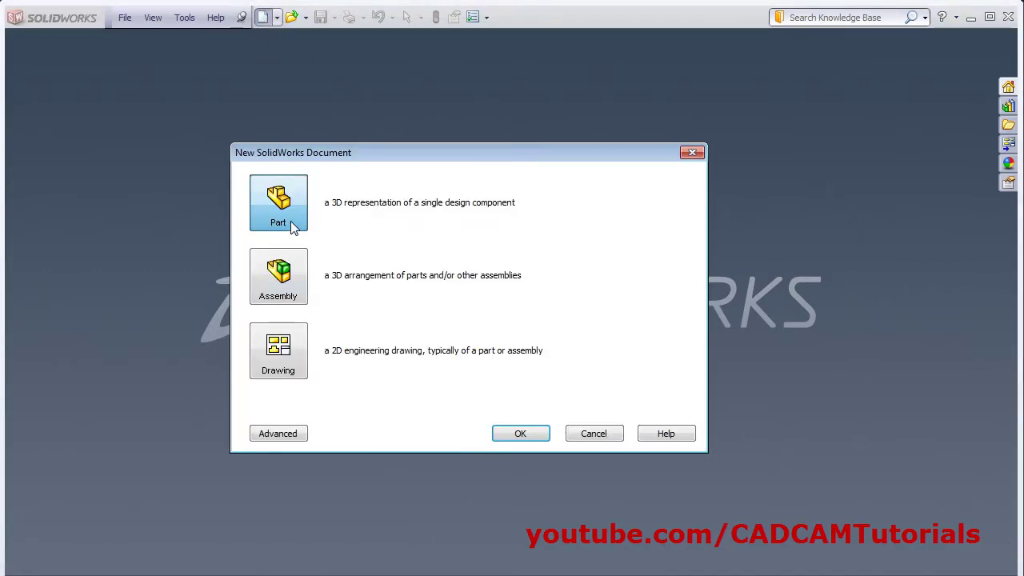
{"action": "left_click", "coordinate": [525, 438]}
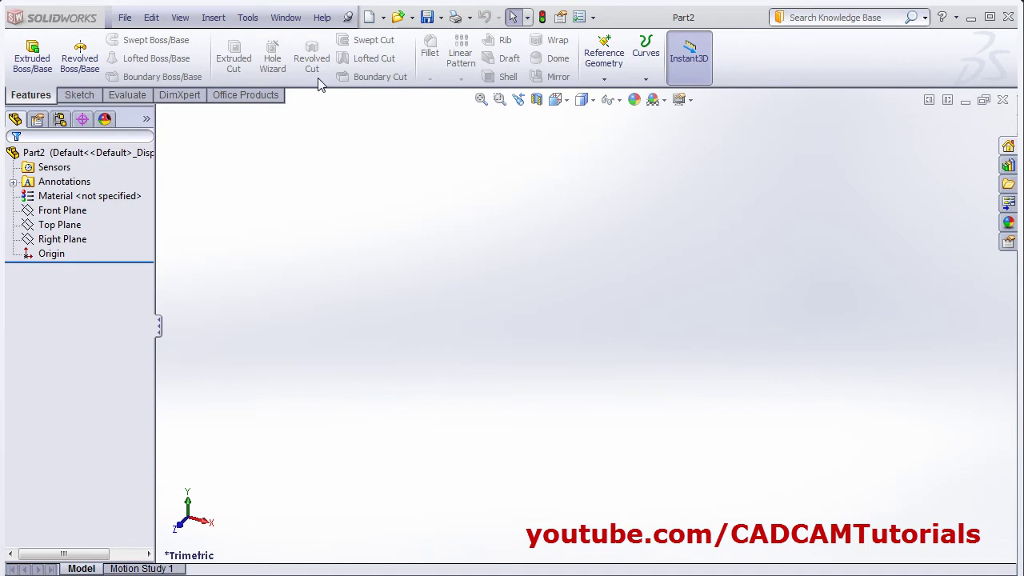
{"action": "right_click", "coordinate": [187, 101]}
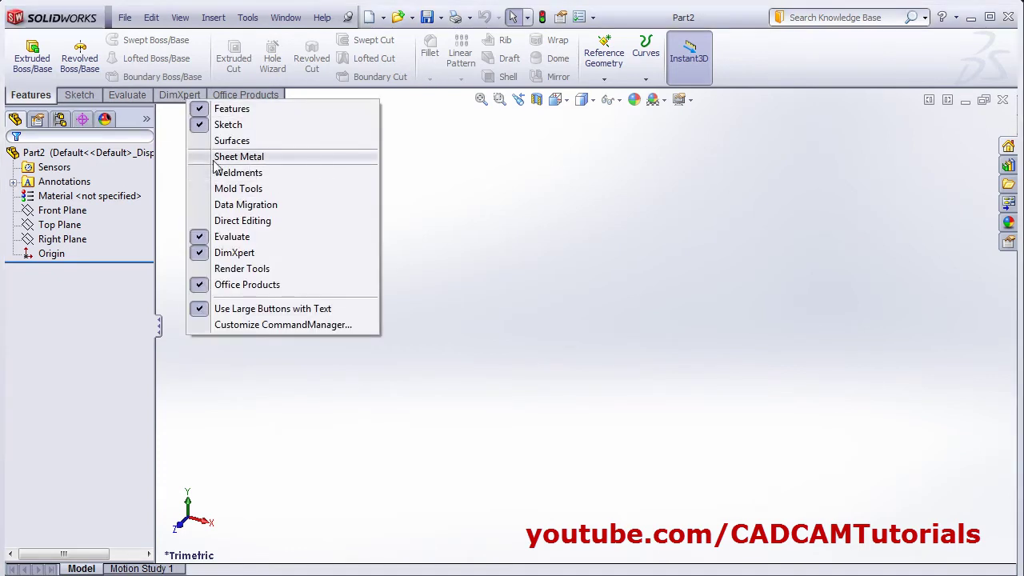
{"action": "left_click", "coordinate": [238, 157]}
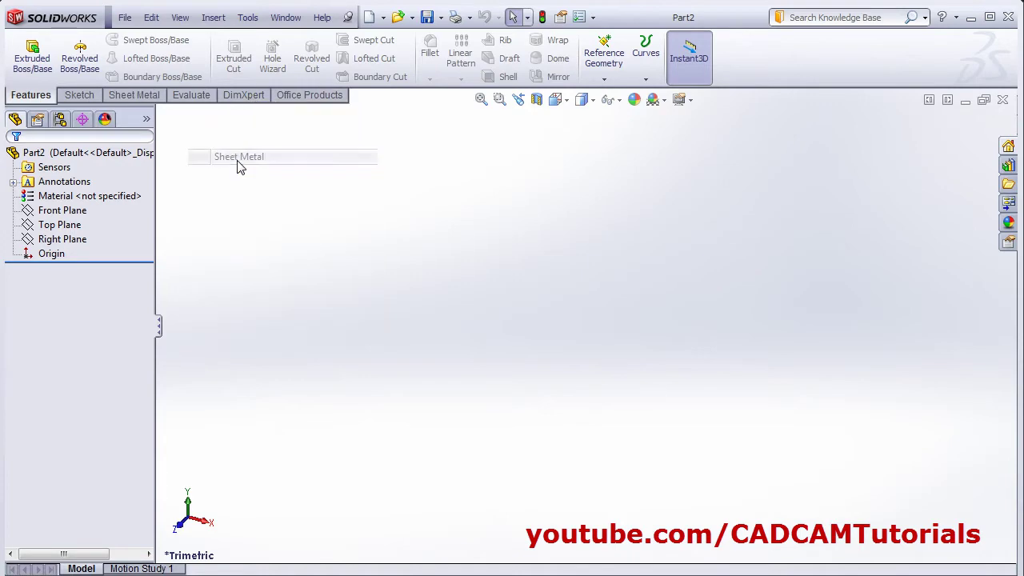
{"action": "left_click", "coordinate": [134, 96]}
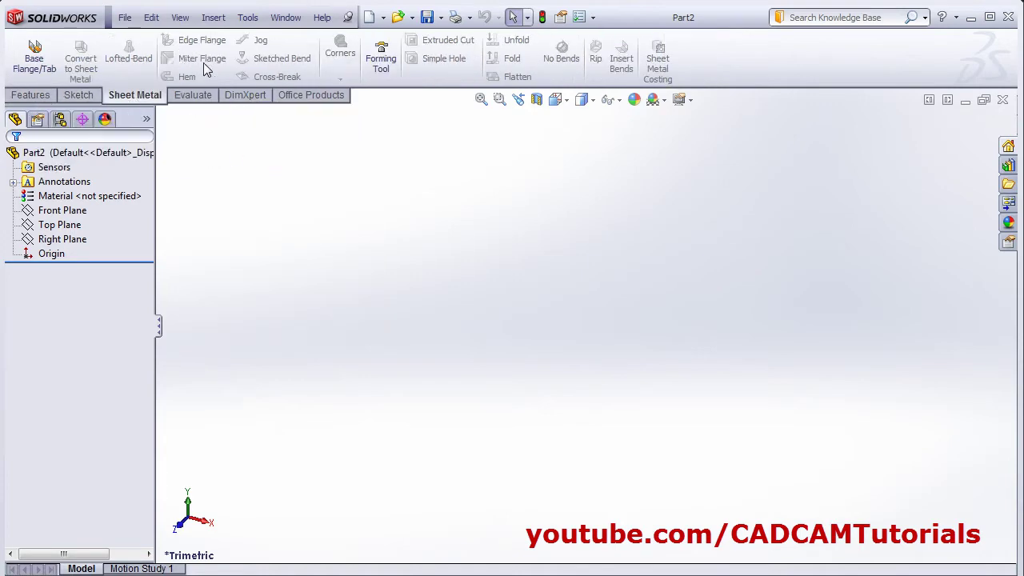
- Zoom the tray drawing PDF to 50% to review it, then return to Part2
{"action": "key", "text": "alt+Tab"}
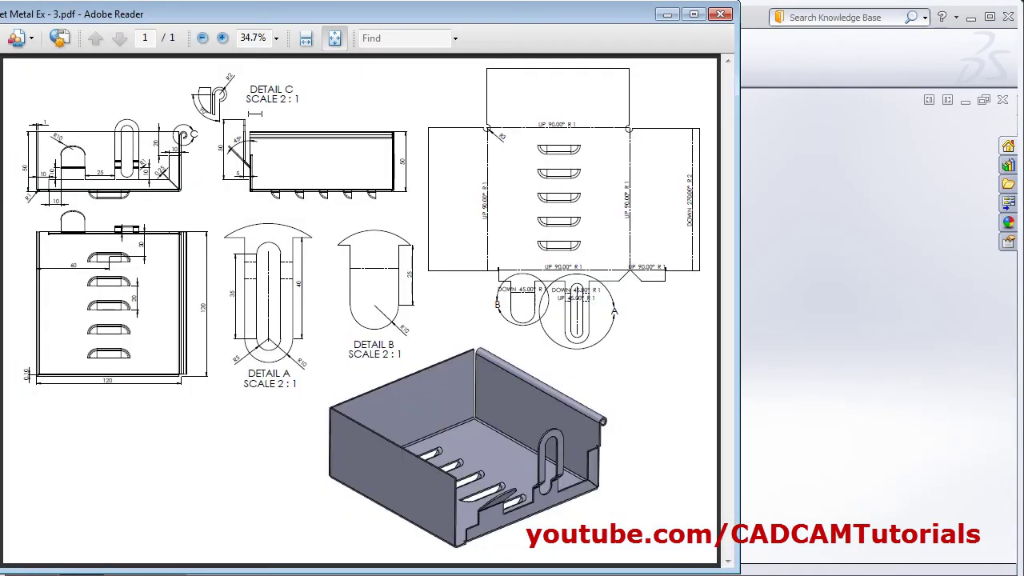
{"action": "scroll", "coordinate": [274, 520], "scroll_direction": "up", "scroll_amount": 1, "text": "ctrl"}
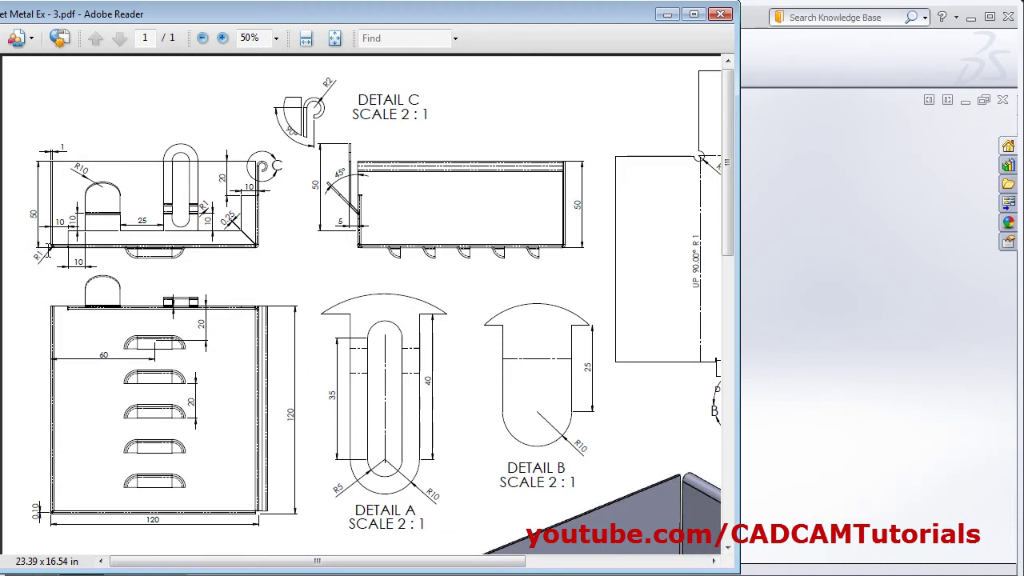
{"action": "left_click", "coordinate": [860, 319]}
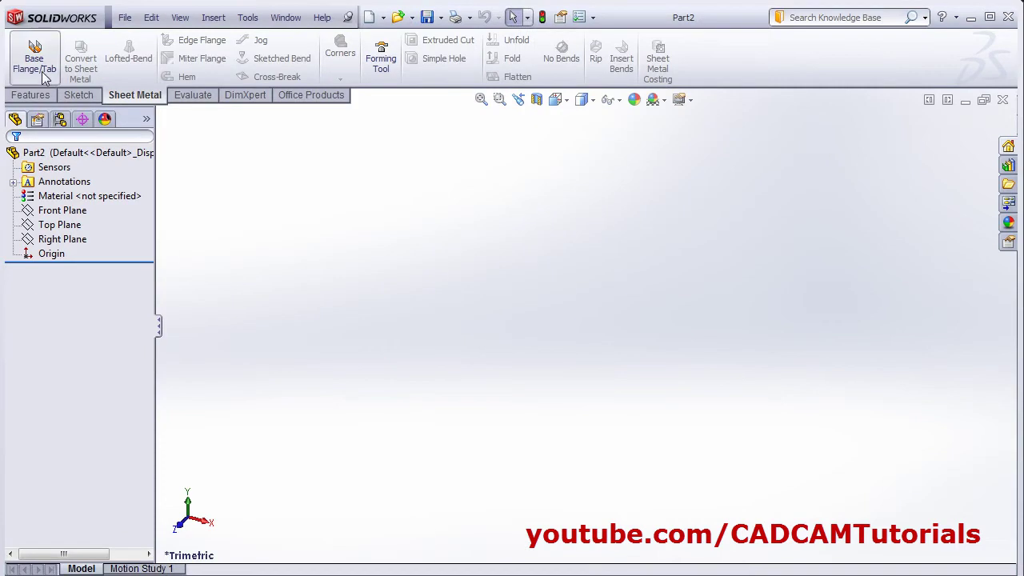
- Start a Base Flange on the Top Plane with a center rectangle at the origin
{"action": "left_click", "coordinate": [40, 70]}
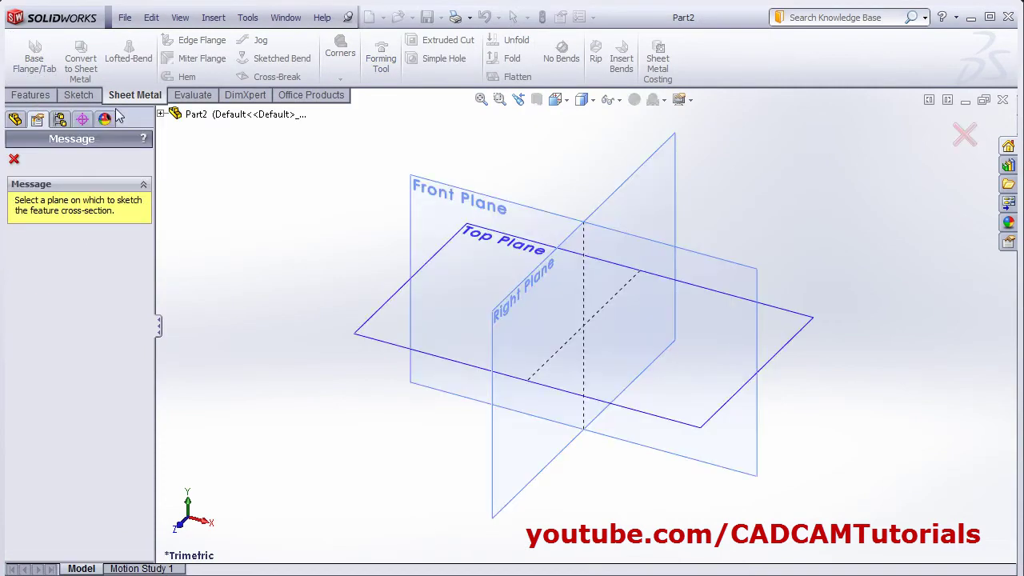
{"action": "left_click", "coordinate": [655, 422]}
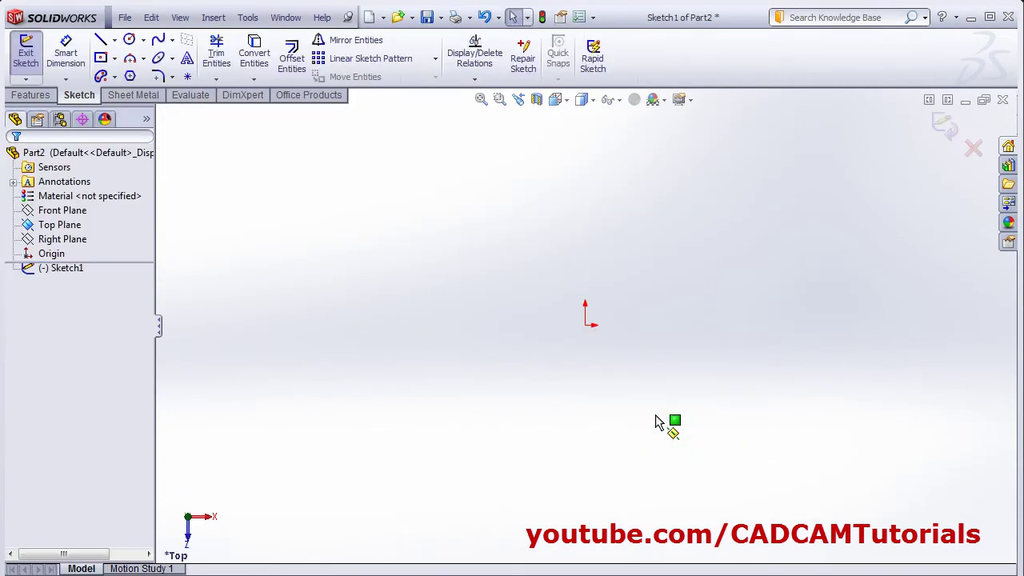
{"action": "left_click", "coordinate": [100, 58]}
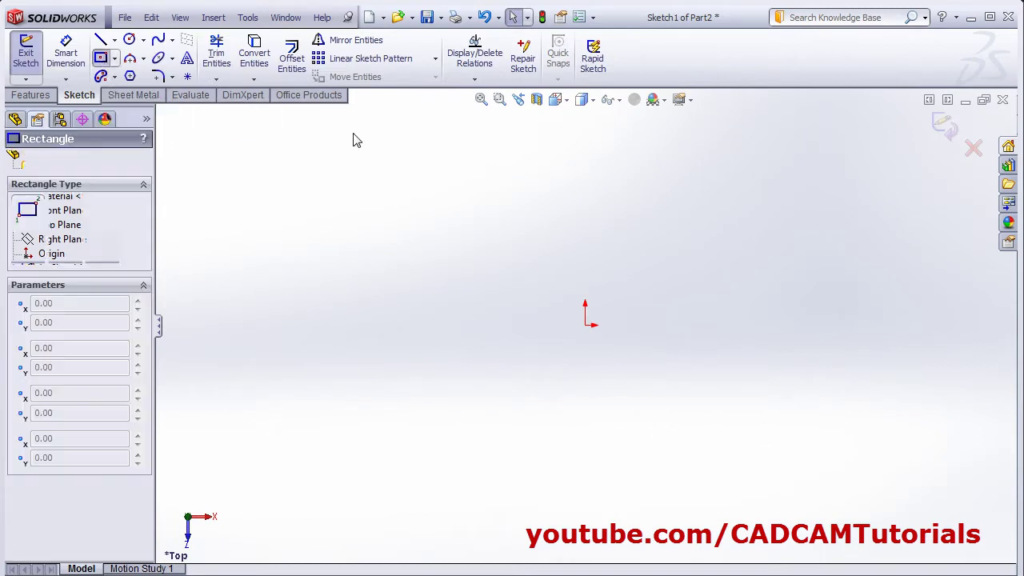
{"action": "left_click", "coordinate": [585, 325]}
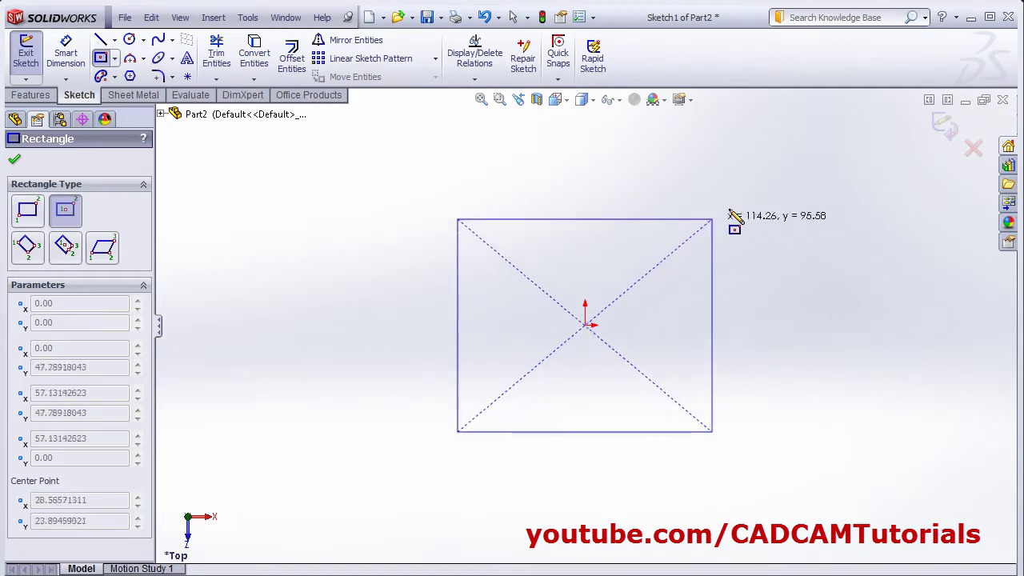
{"action": "left_click", "coordinate": [756, 182]}
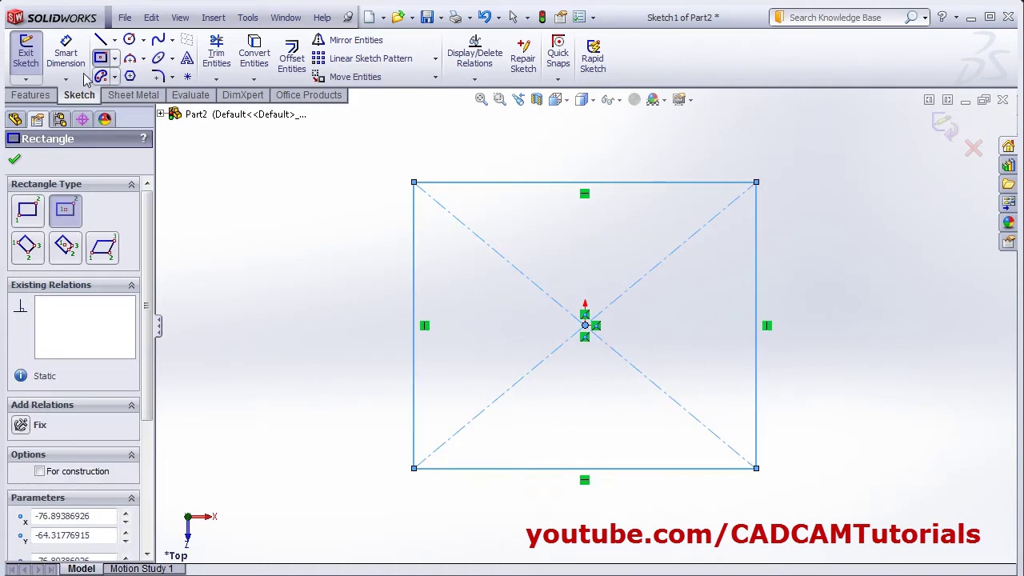
- Dimension the rectangle 120 mm wide and 120 mm tall
{"action": "left_click", "coordinate": [66, 54]}
{"action": "left_click", "coordinate": [604, 474]}
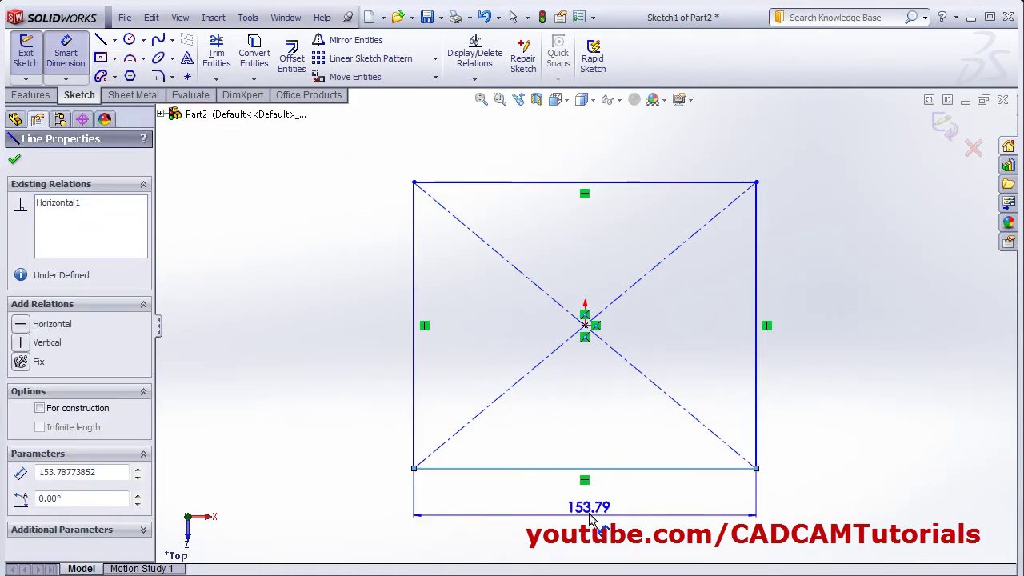
{"action": "left_click", "coordinate": [596, 514]}
{"action": "type", "text": "120"}
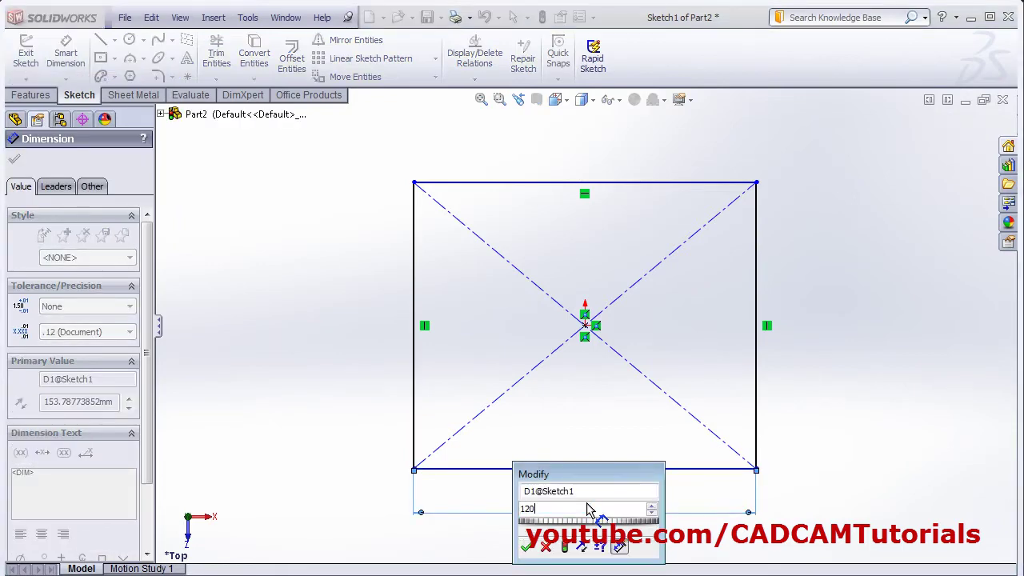
{"action": "key", "text": "Return"}
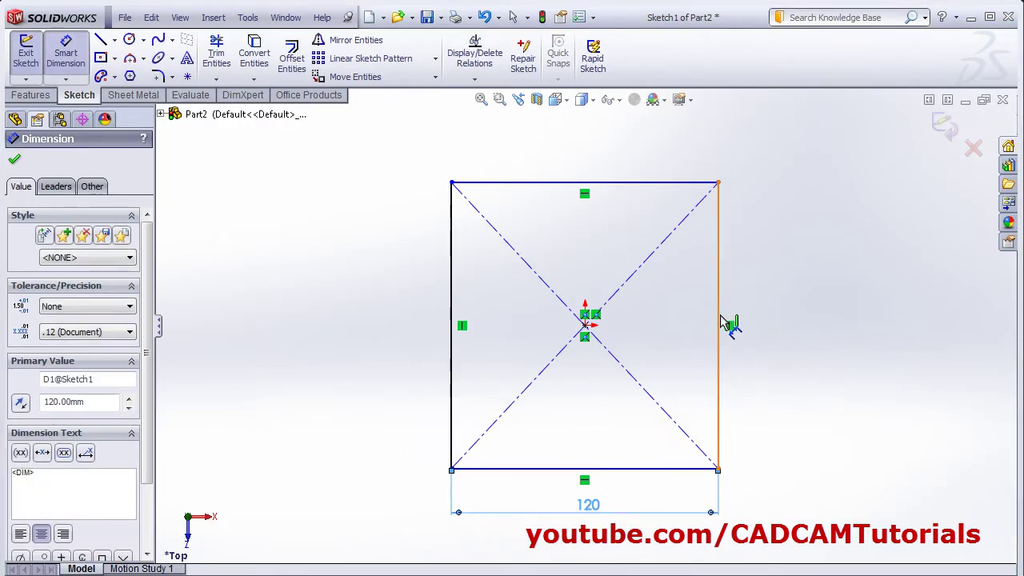
{"action": "left_click", "coordinate": [726, 324]}
{"action": "left_click", "coordinate": [790, 329]}
{"action": "type", "text": "120"}
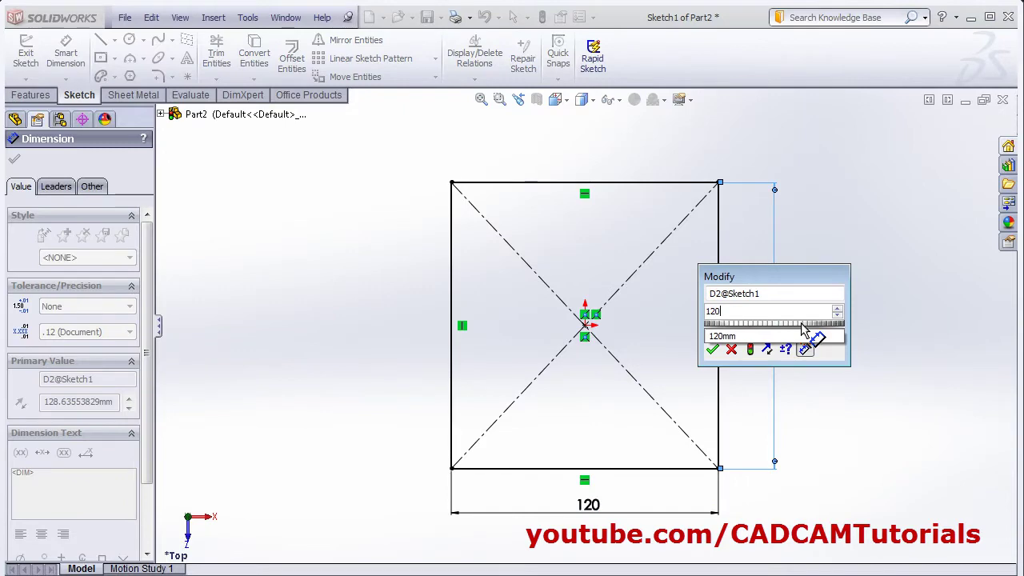
{"action": "key", "text": "Return"}
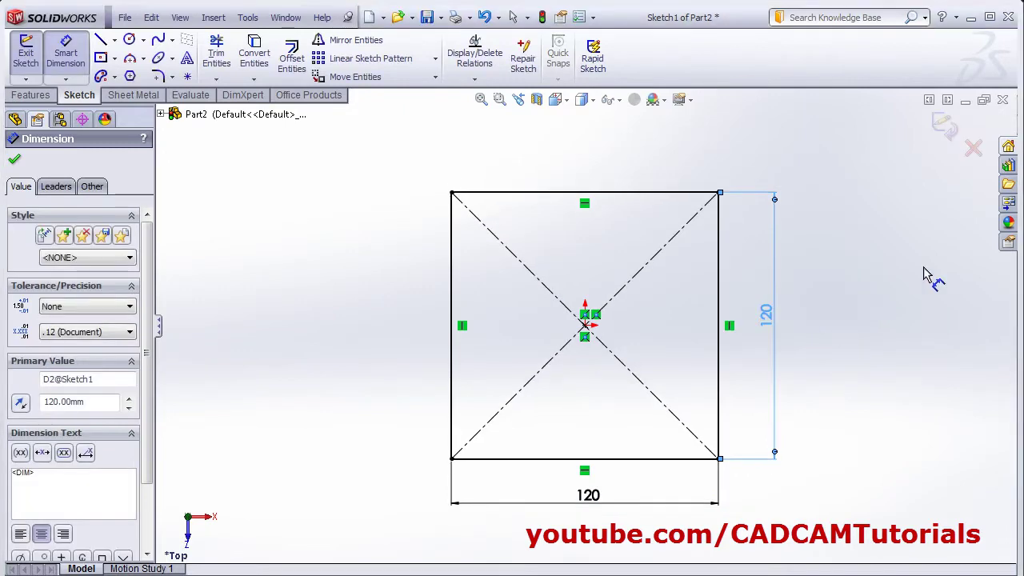
- Exit the sketch and create the base flange with 1 mm thickness
{"action": "left_click", "coordinate": [946, 124]}
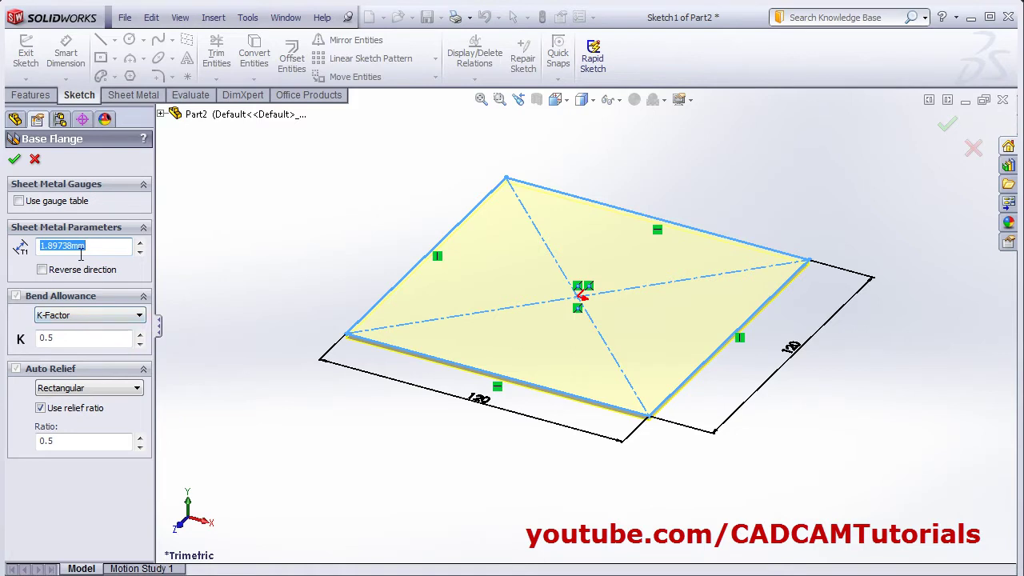
{"action": "type", "text": "1"}
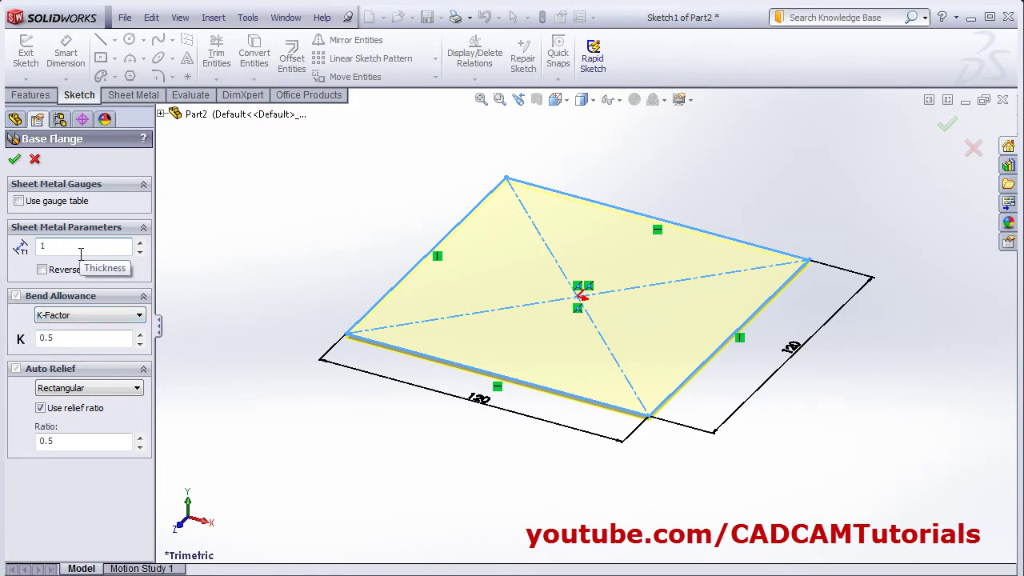
{"action": "key", "text": "Return"}
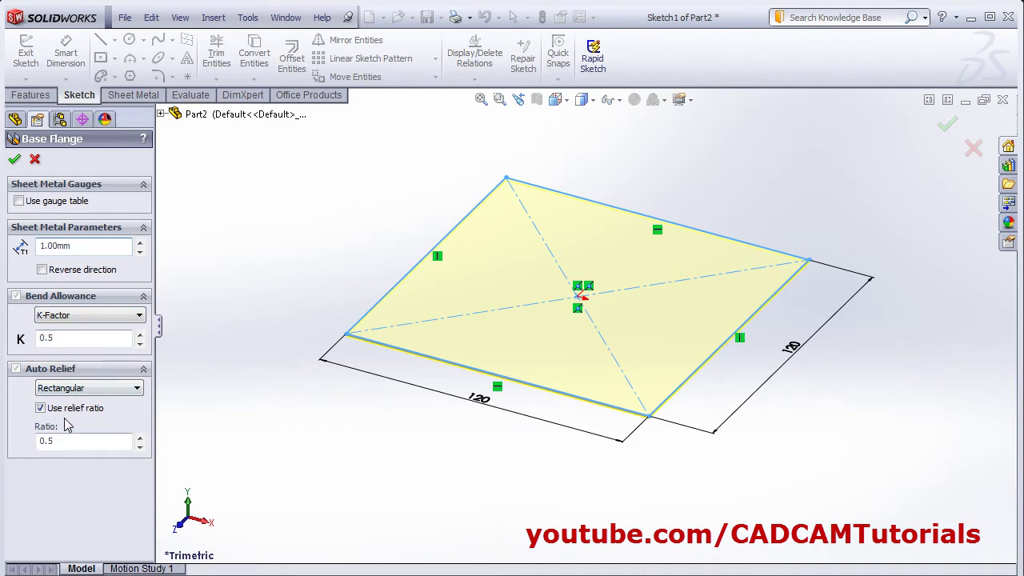
{"action": "left_click", "coordinate": [15, 159]}
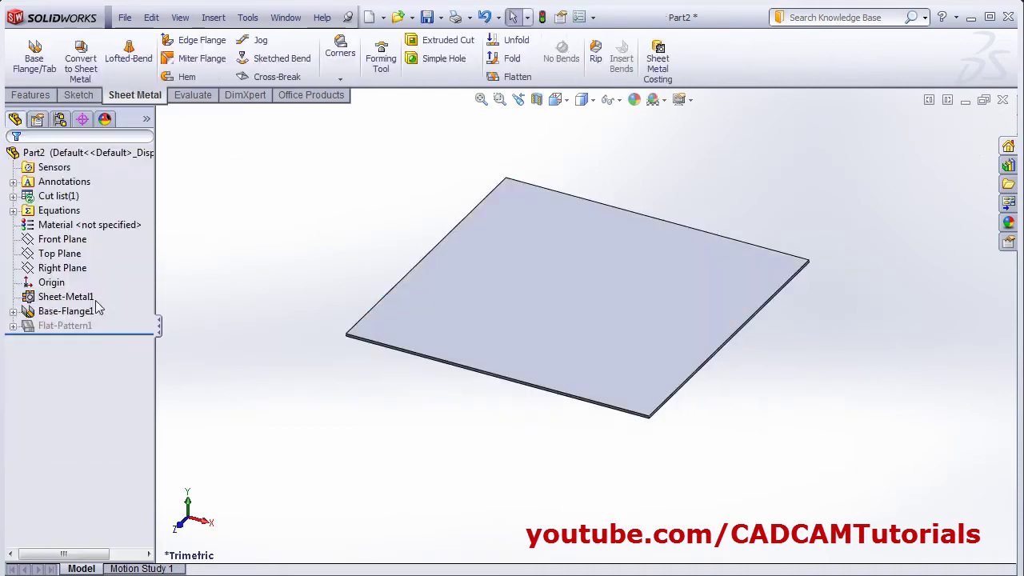
- Check the Sheet-Metal1 bend radius of 1.00 mm and accept the settings
{"action": "left_click", "coordinate": [35, 298]}
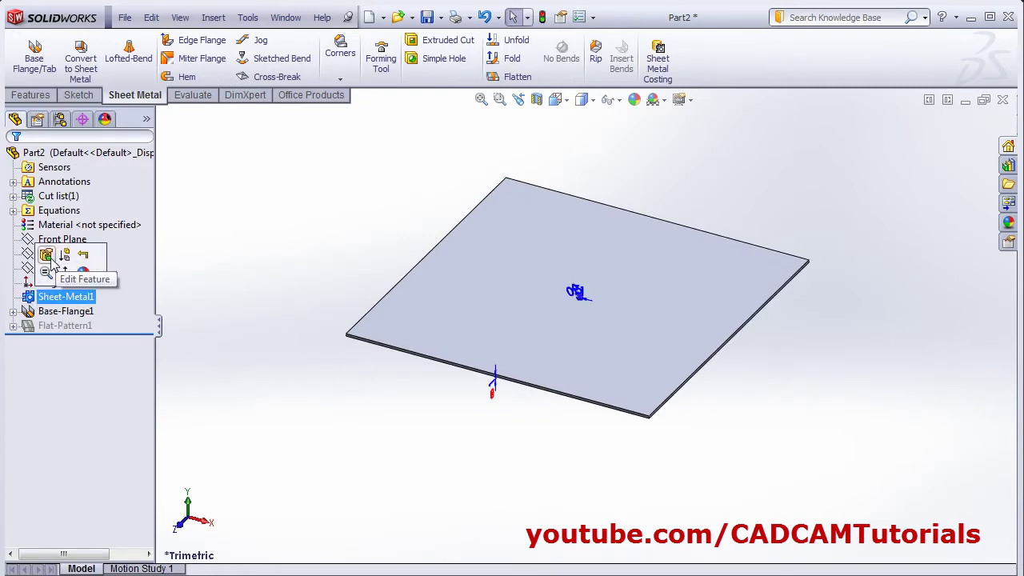
{"action": "left_click", "coordinate": [49, 260]}
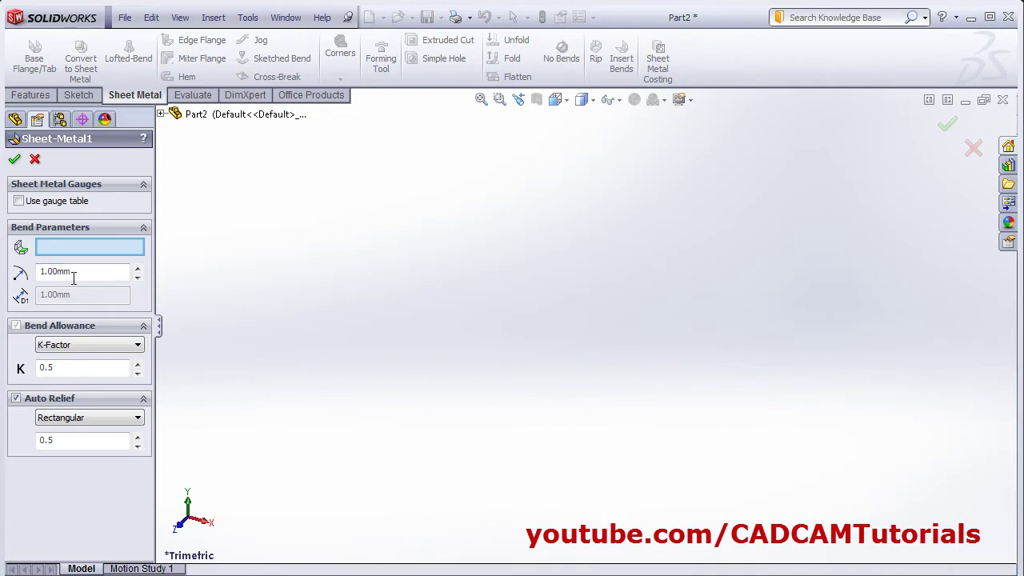
{"action": "double_click", "coordinate": [62, 275]}
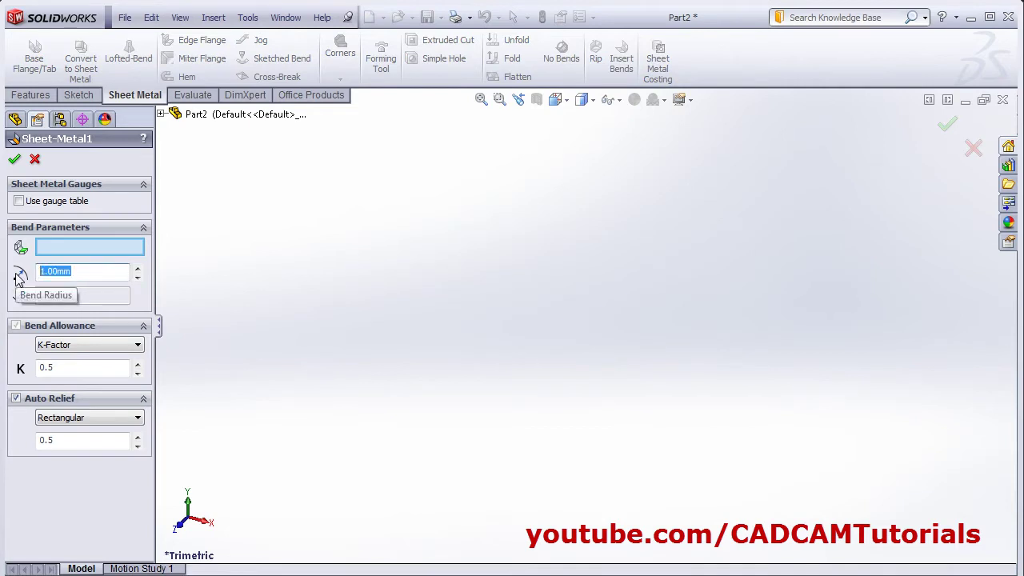
{"action": "left_click", "coordinate": [14, 160]}
- Pan the PDF drawing to bring the detail views into view, then return
{"action": "key", "text": "alt+Tab"}
{"action": "left_click_drag", "start_coordinate": [307, 376], "coordinate": [119, 152]}
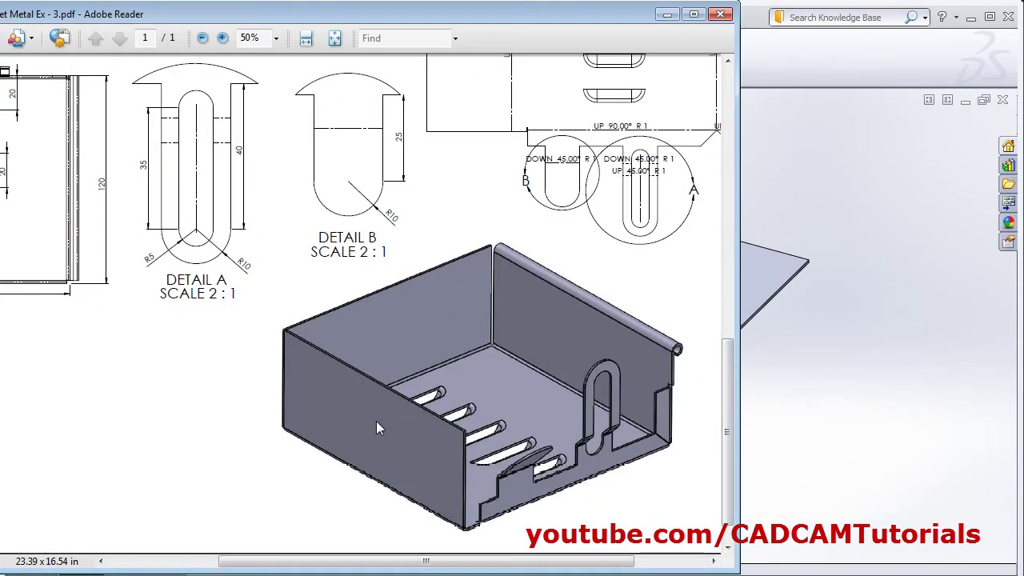
{"action": "left_click_drag", "start_coordinate": [548, 377], "coordinate": [720, 572]}
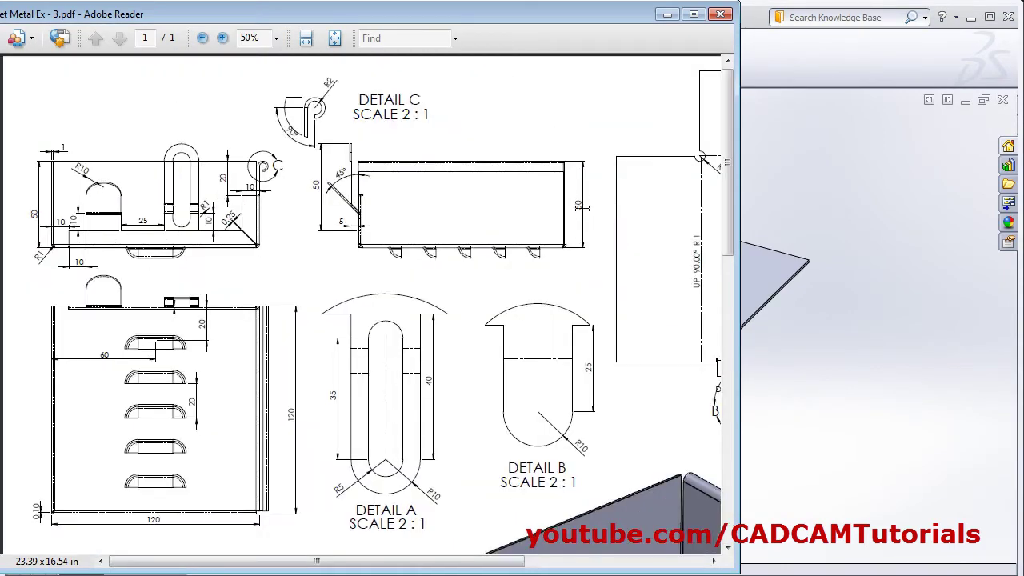
{"action": "key", "text": "alt+Tab"}
- Start an edge flange on three edges of the base plate
{"action": "left_click", "coordinate": [196, 41]}
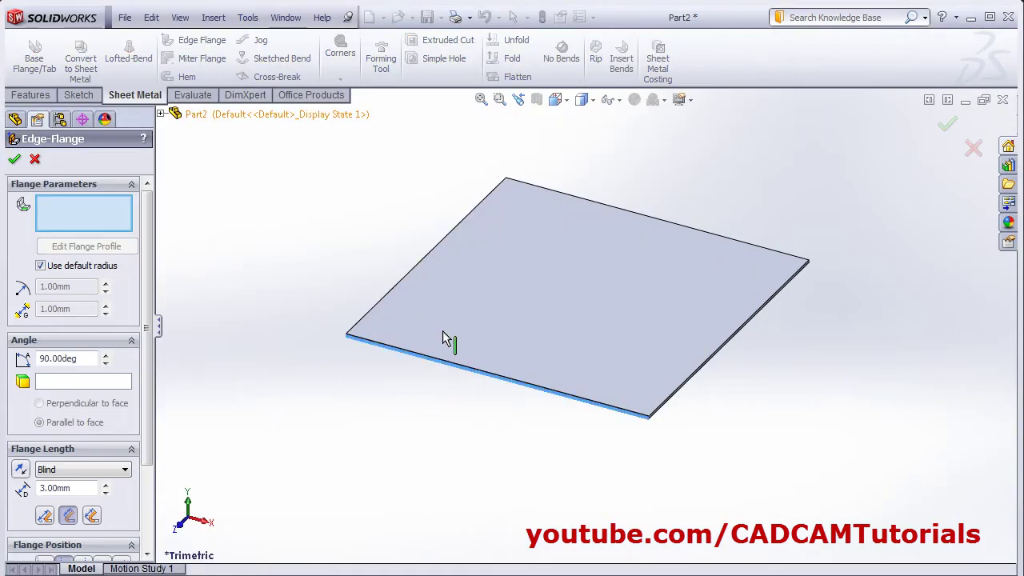
{"action": "left_click", "coordinate": [419, 296]}
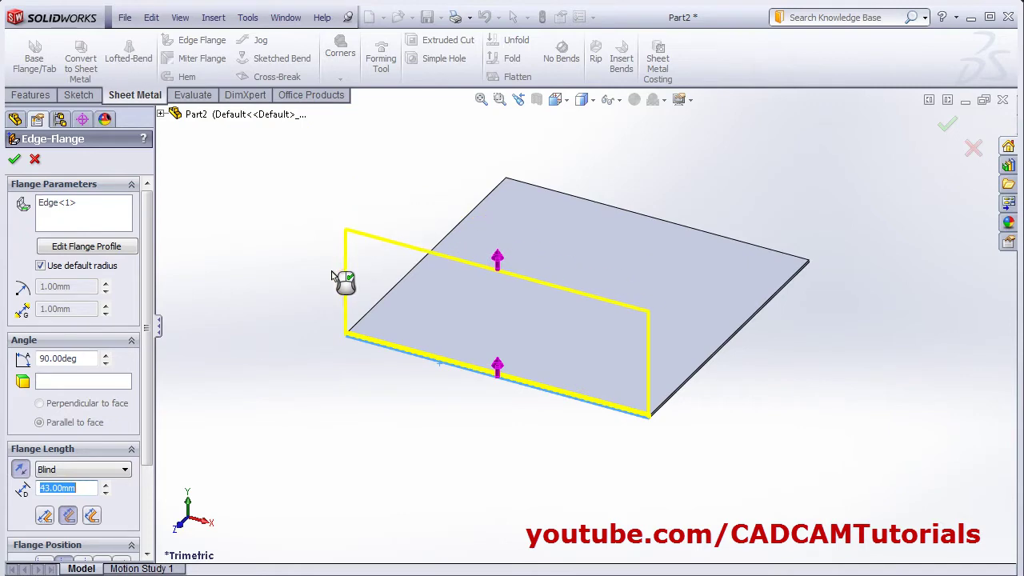
{"action": "left_click", "coordinate": [332, 276]}
{"action": "mouse_move", "coordinate": [392, 374]}
{"action": "middle_mouse_down"}
{"action": "mouse_move", "coordinate": [378, 359]}
{"action": "mouse_move", "coordinate": [421, 365]}
{"action": "middle_mouse_up"}
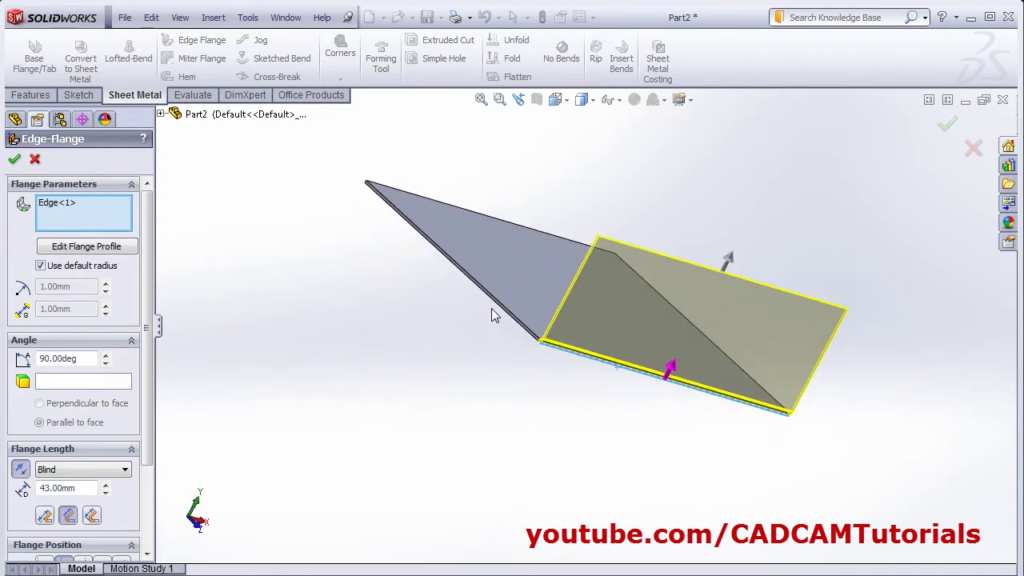
{"action": "left_click", "coordinate": [520, 248]}
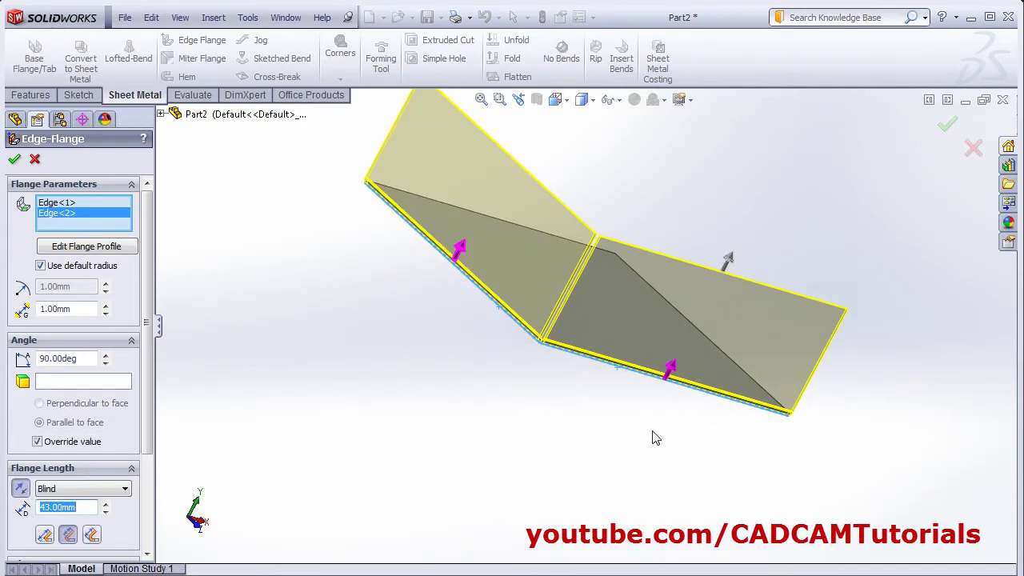
{"action": "middle_click_drag", "start_coordinate": [653, 438], "coordinate": [695, 366]}
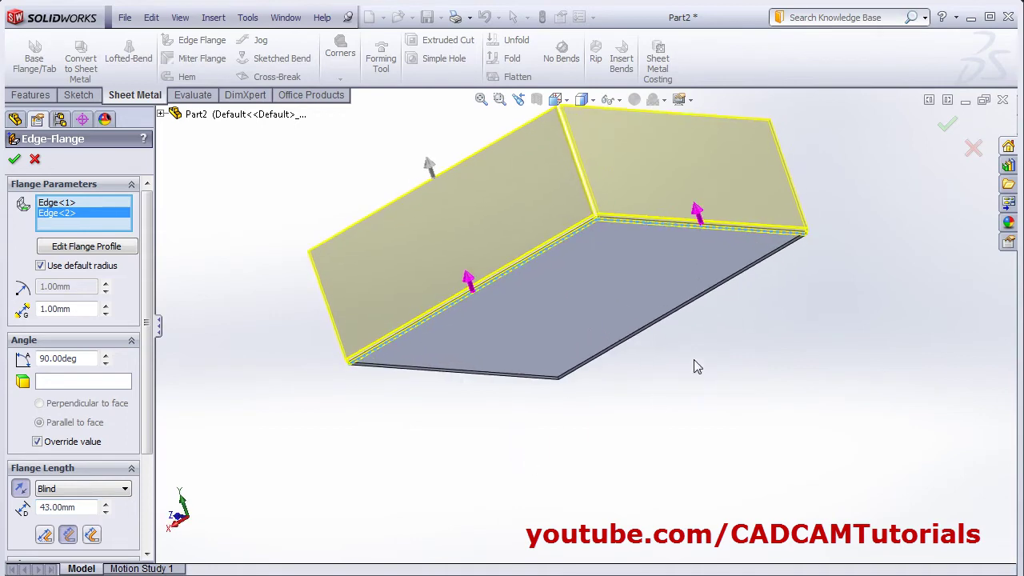
{"action": "left_click", "coordinate": [645, 345]}
{"action": "middle_click_drag", "start_coordinate": [583, 457], "coordinate": [664, 440]}
- Set the flange length to 50 mm, checking the drawing at 66.7% zoom
{"action": "left_click_drag", "start_coordinate": [83, 507], "coordinate": [25, 508]}
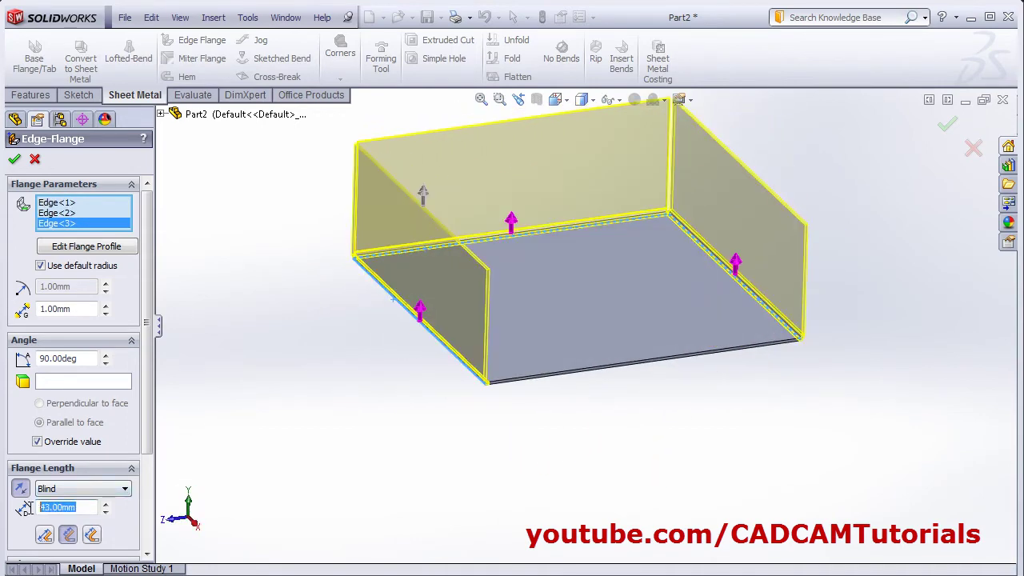
{"action": "type", "text": "50"}
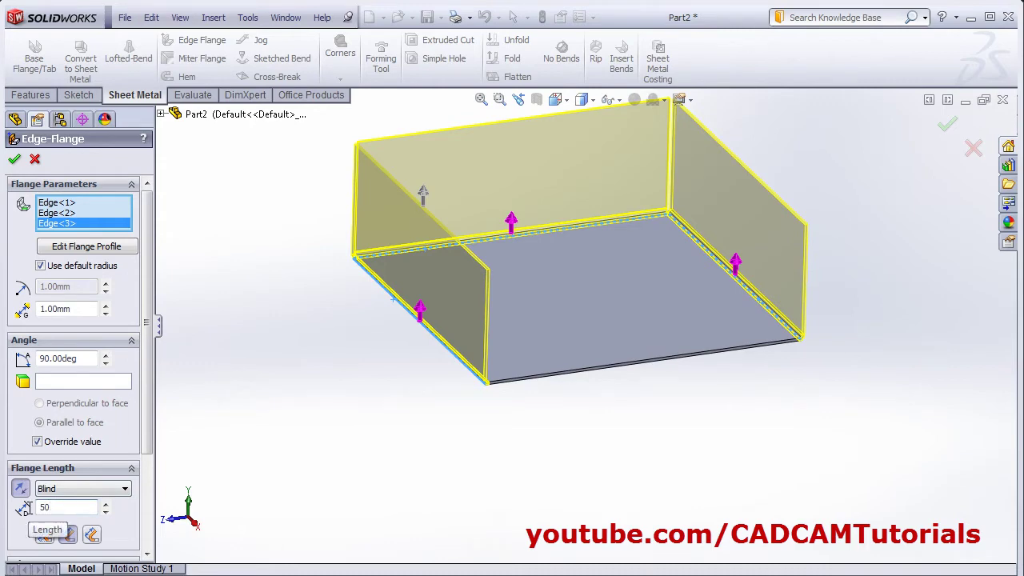
{"action": "key", "text": "Return"}
{"action": "key", "text": "alt+Tab"}
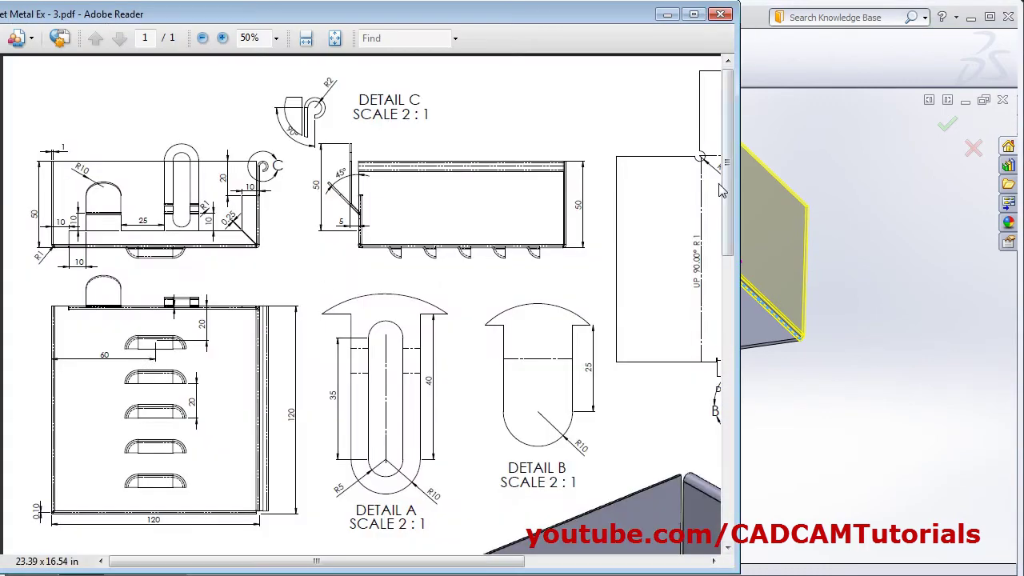
{"action": "left_click", "coordinate": [222, 38]}
{"action": "key", "text": "alt+Tab"}
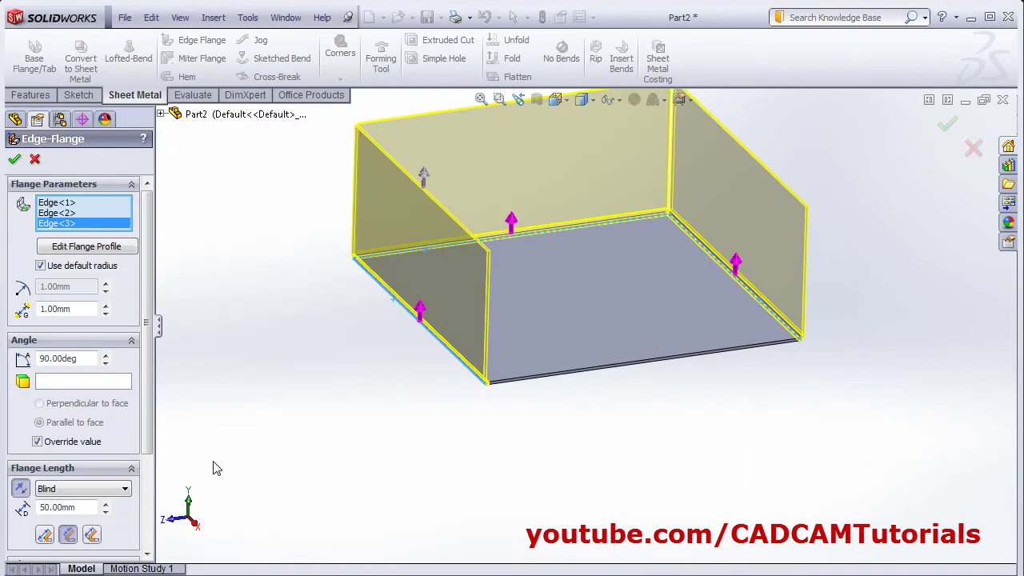
- Use Outer Virtual Sharp, Material Inside and Trim side bends, and finish the edge flange
{"action": "left_click", "coordinate": [44, 538]}
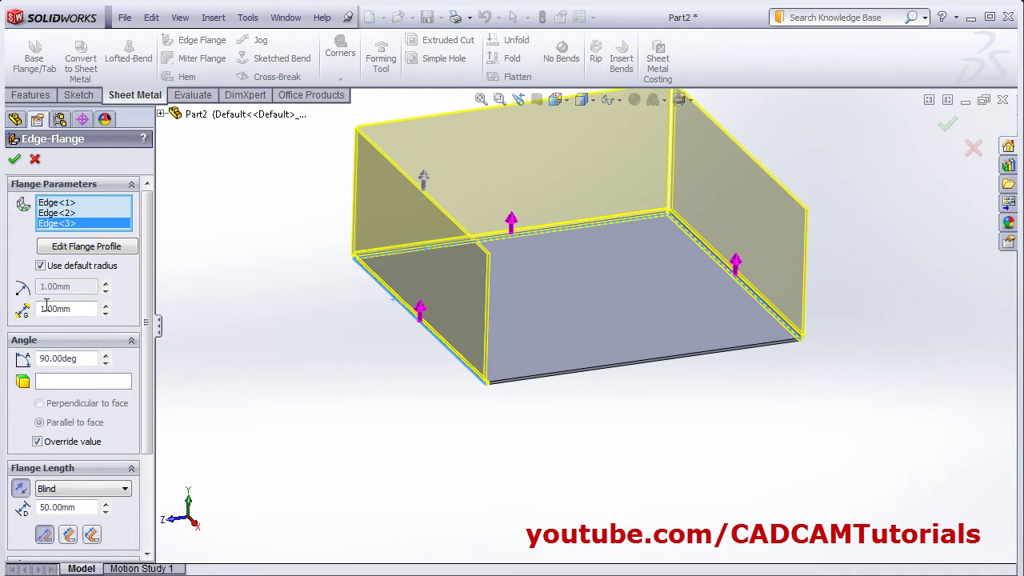
{"action": "left_click_drag", "start_coordinate": [147, 320], "coordinate": [165, 412]}
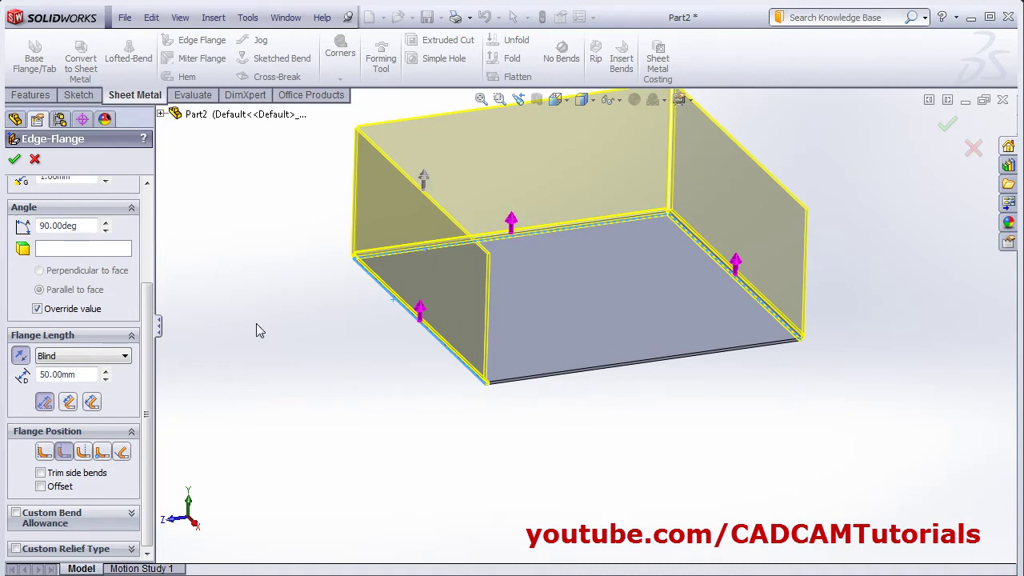
{"action": "left_click", "coordinate": [44, 454]}
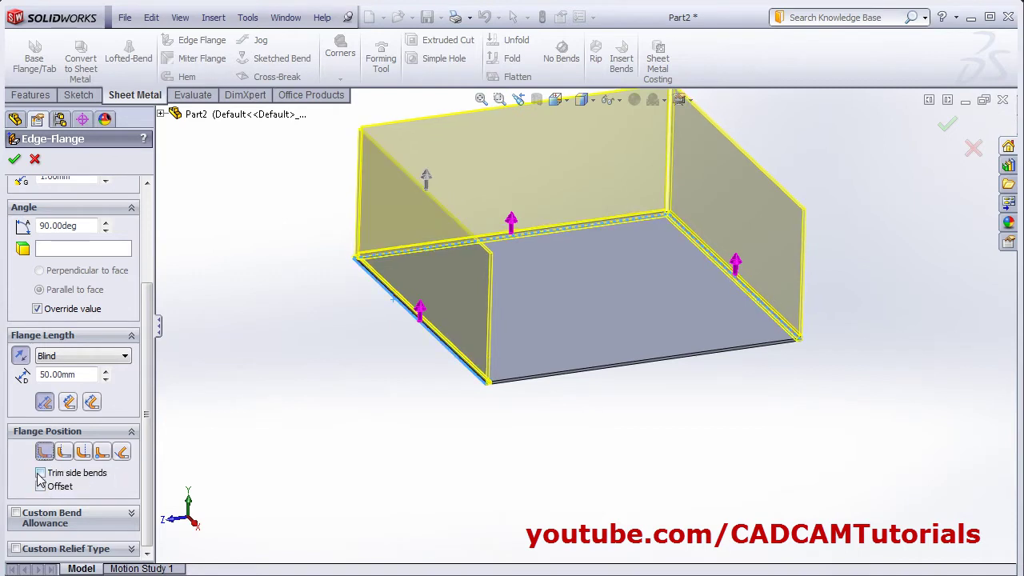
{"action": "left_click", "coordinate": [39, 474]}
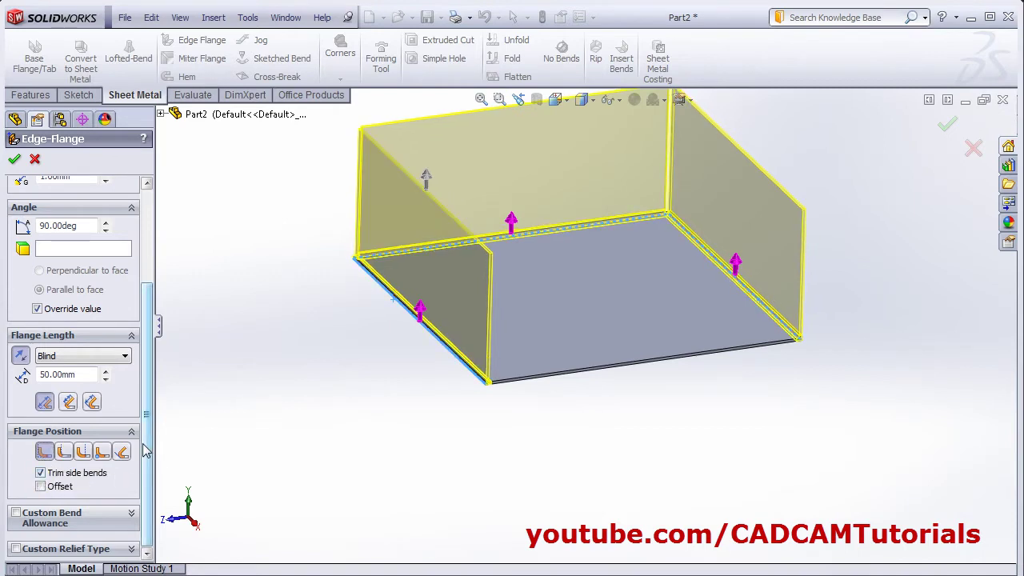
{"action": "left_click", "coordinate": [15, 160]}
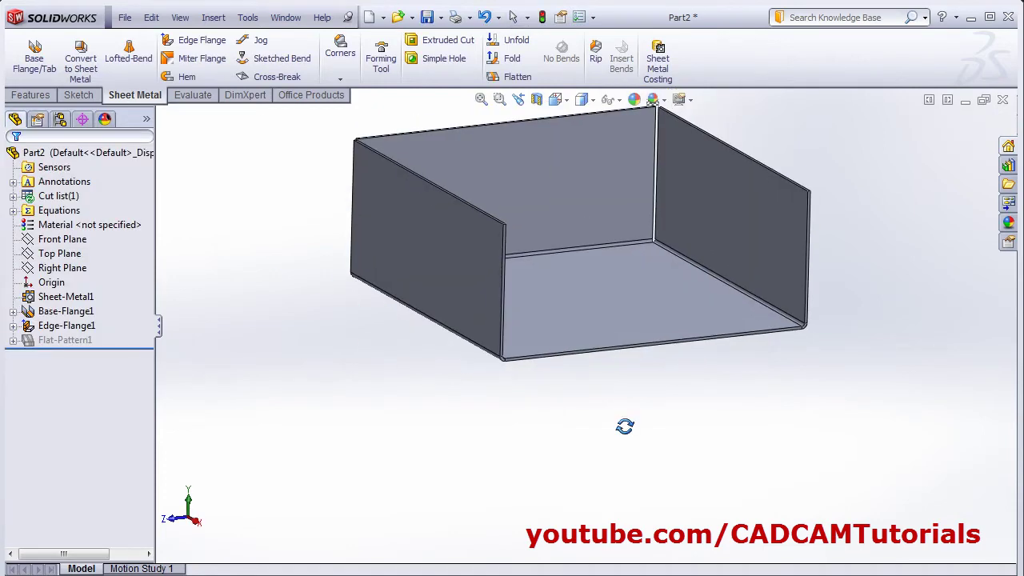
{"action": "key", "text": "alt+Tab"}
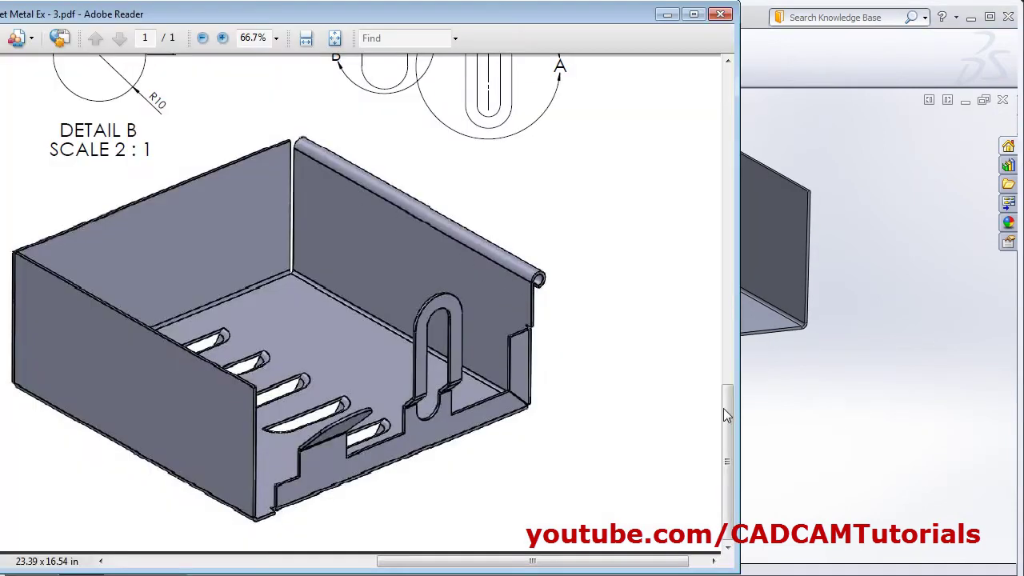
{"action": "left_click_drag", "start_coordinate": [726, 415], "coordinate": [727, 99]}
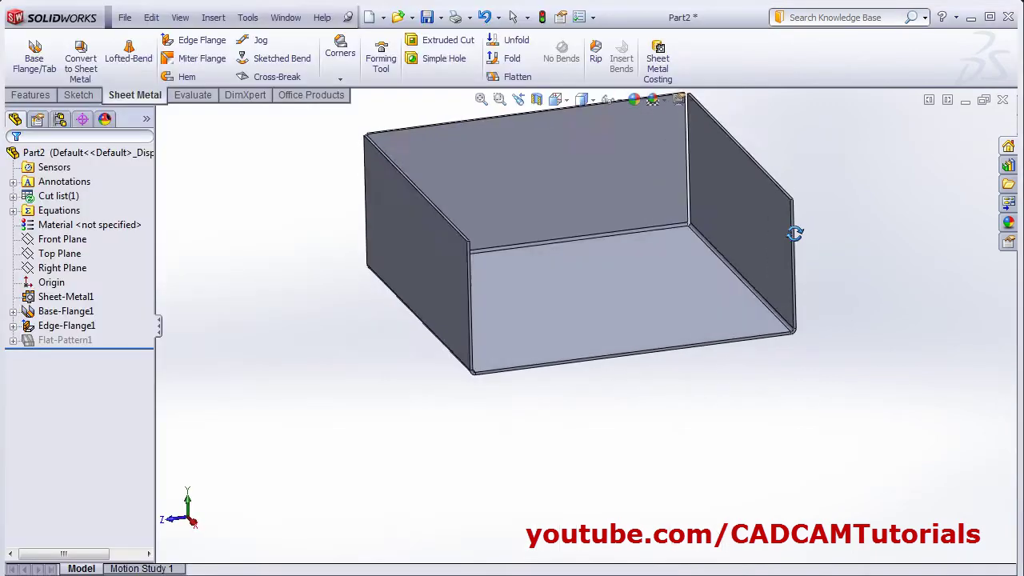
{"action": "middle_click_drag", "start_coordinate": [795, 231], "coordinate": [834, 167]}
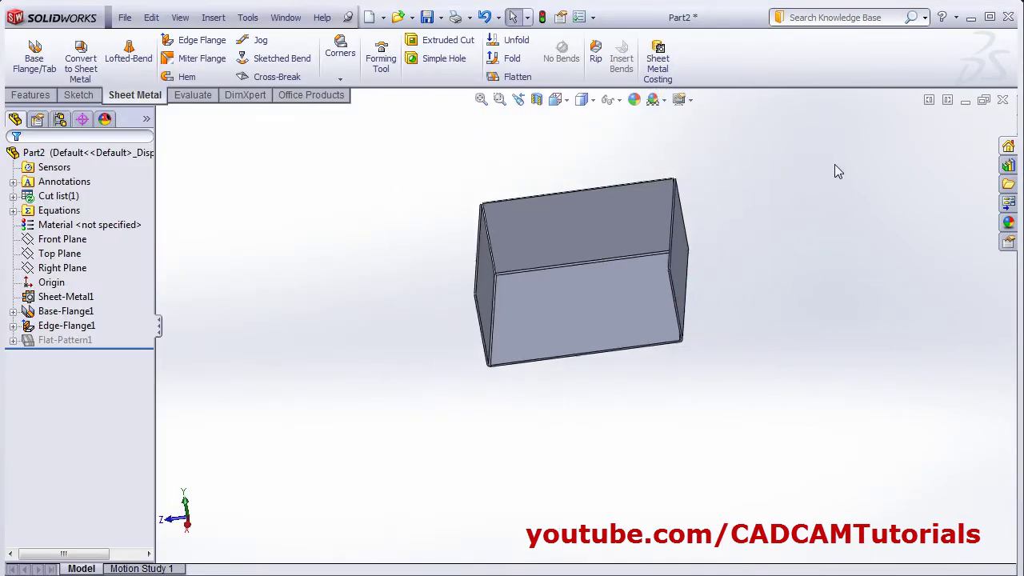
- Add a reversed Rolled 270° hem of 2.00 mm on the short wall's top edge
{"action": "left_click", "coordinate": [177, 76]}
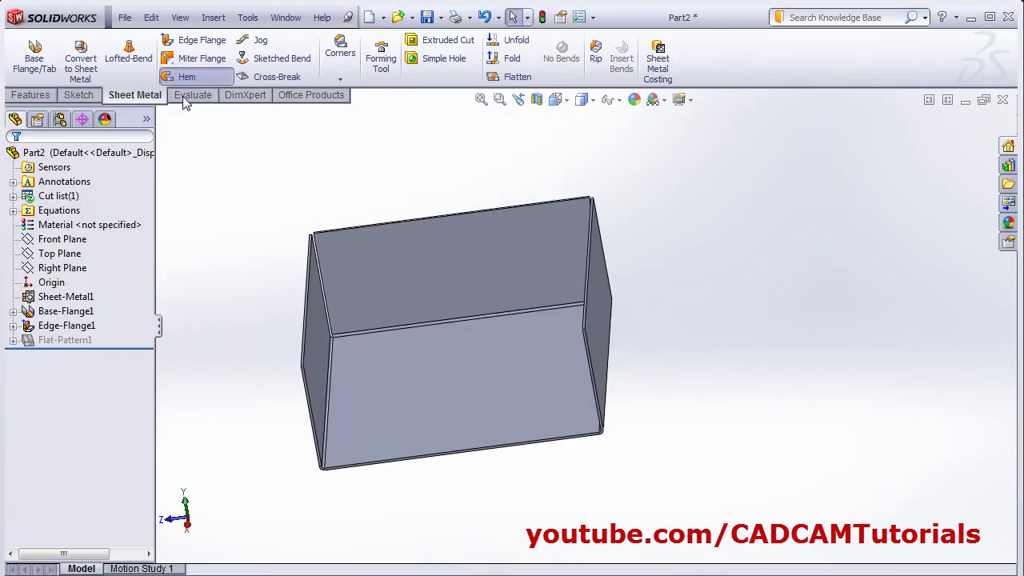
{"action": "scroll", "coordinate": [573, 280], "scroll_direction": "down", "scroll_amount": 3}
{"action": "left_click", "coordinate": [598, 264]}
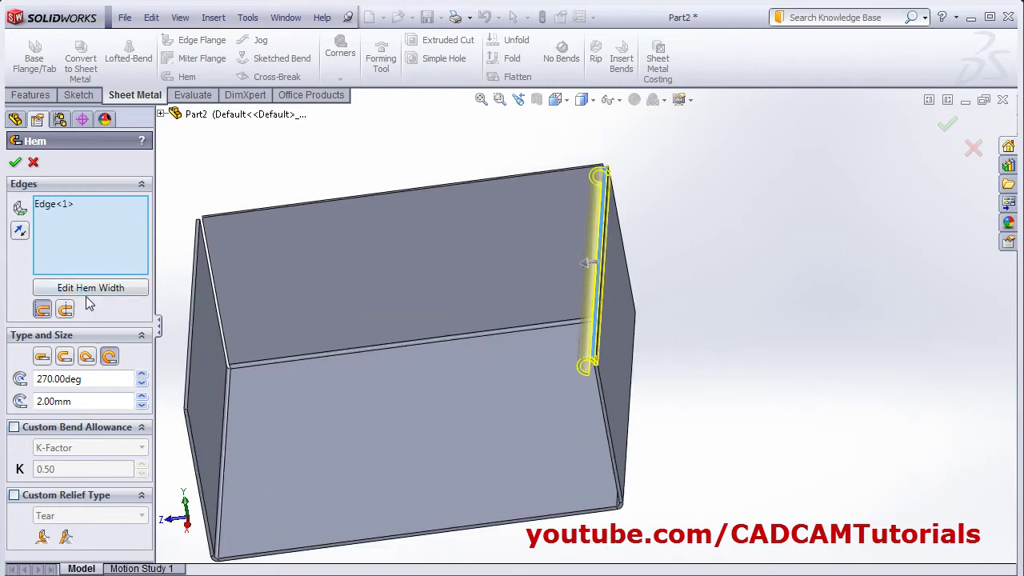
{"action": "left_click", "coordinate": [19, 232]}
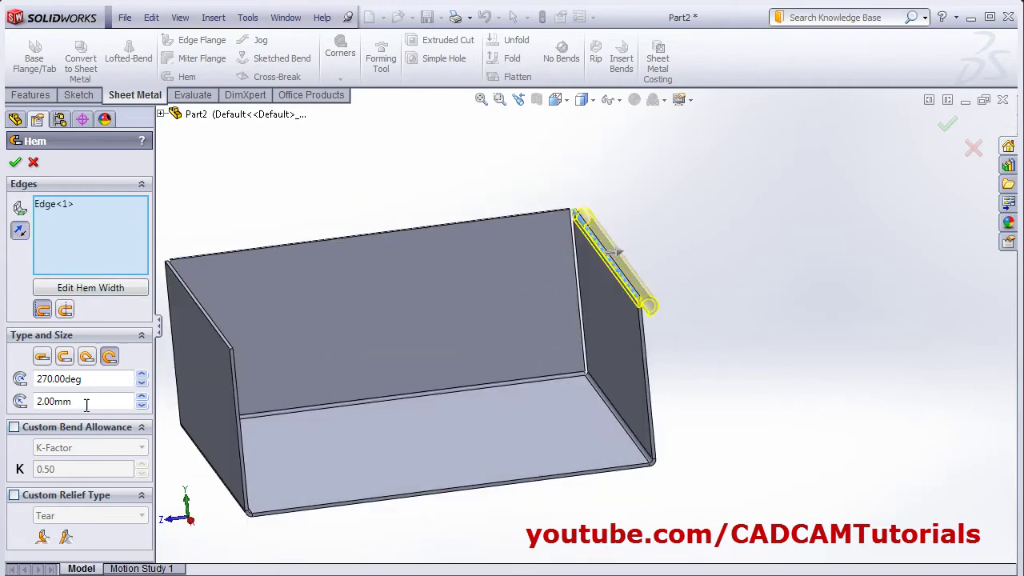
{"action": "left_click", "coordinate": [80, 401]}
{"action": "left_click", "coordinate": [72, 378]}
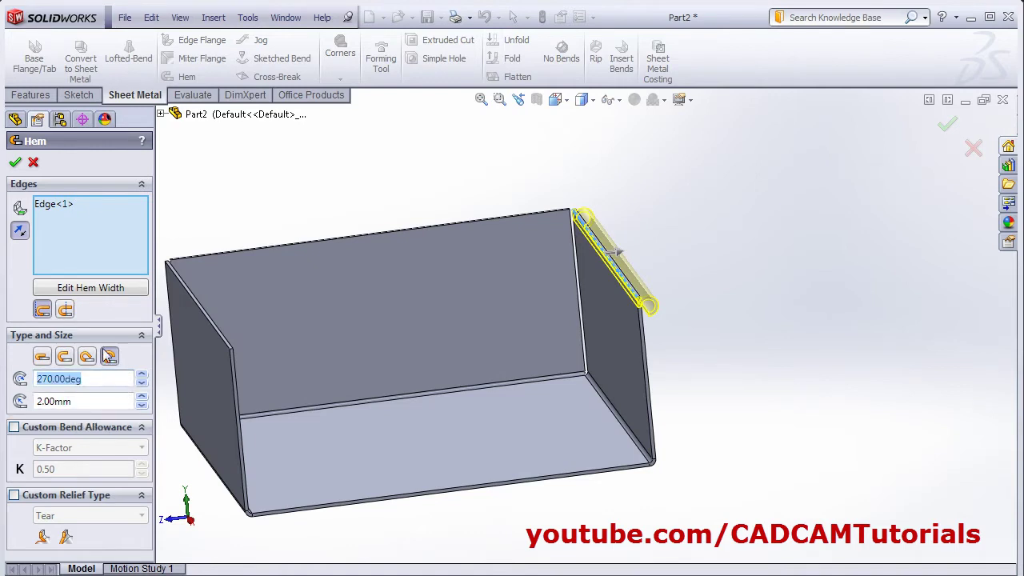
{"action": "left_click", "coordinate": [15, 162]}
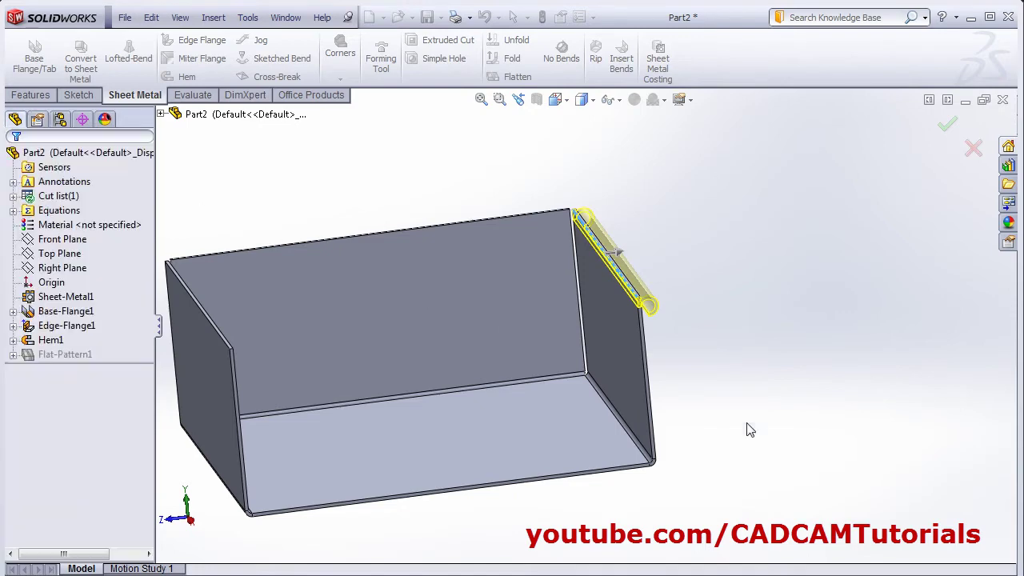
{"action": "key", "text": "alt+Tab"}
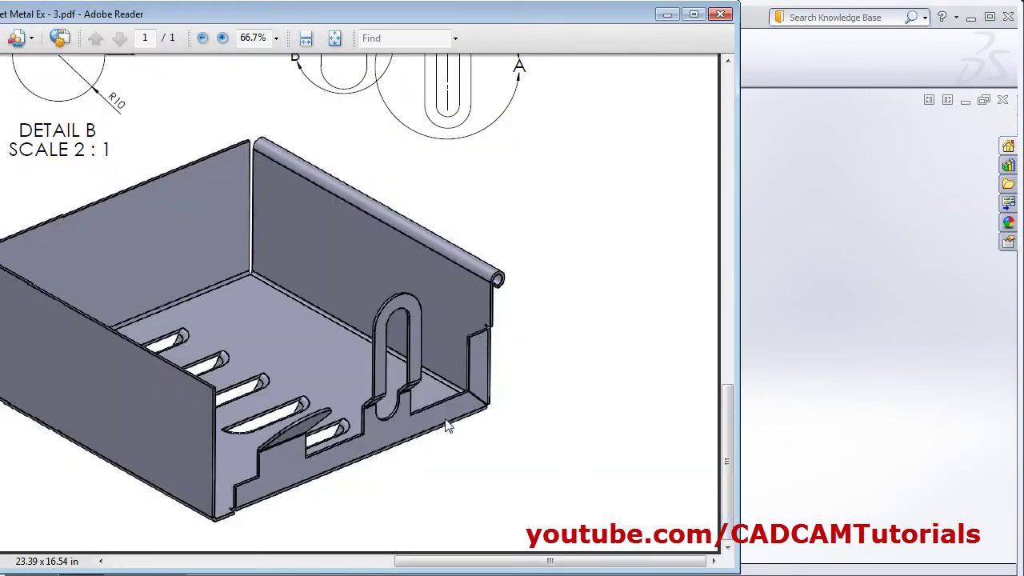
{"action": "key", "text": "Home"}
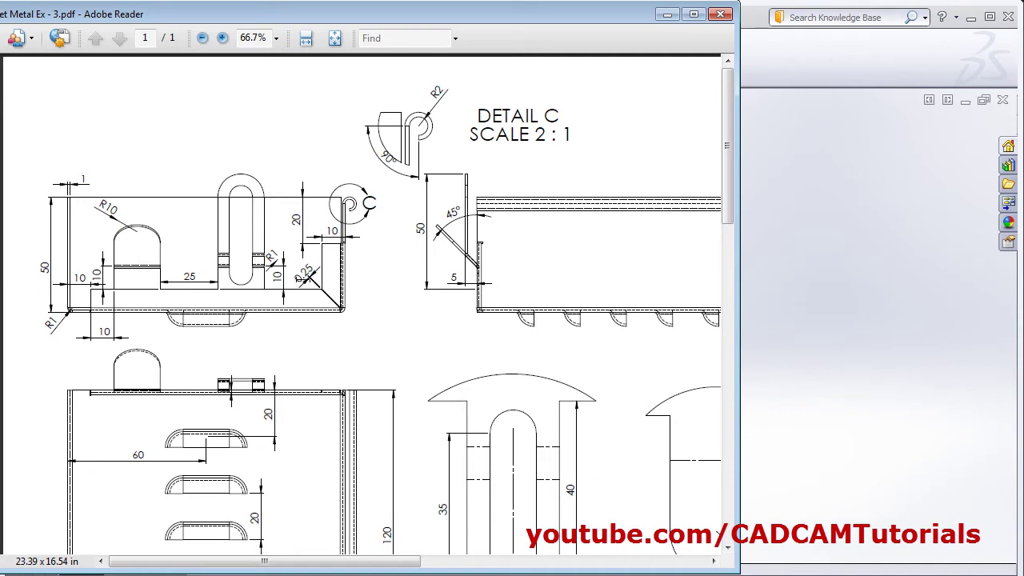
{"action": "left_click", "coordinate": [869, 291]}
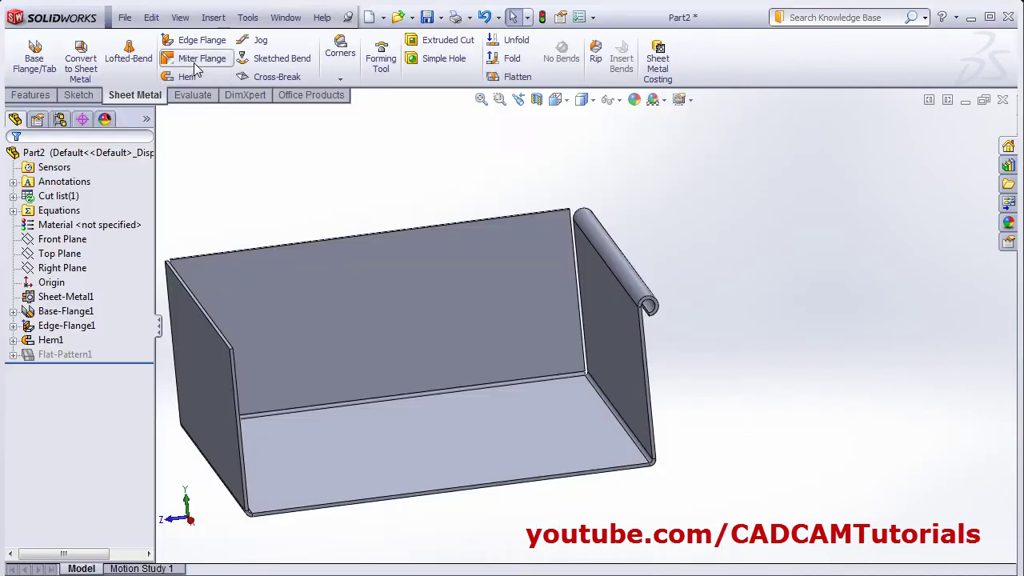
- Start a miter flange profile on the wall edge, drawing a vertical line from the top corner
{"action": "left_click", "coordinate": [193, 62]}
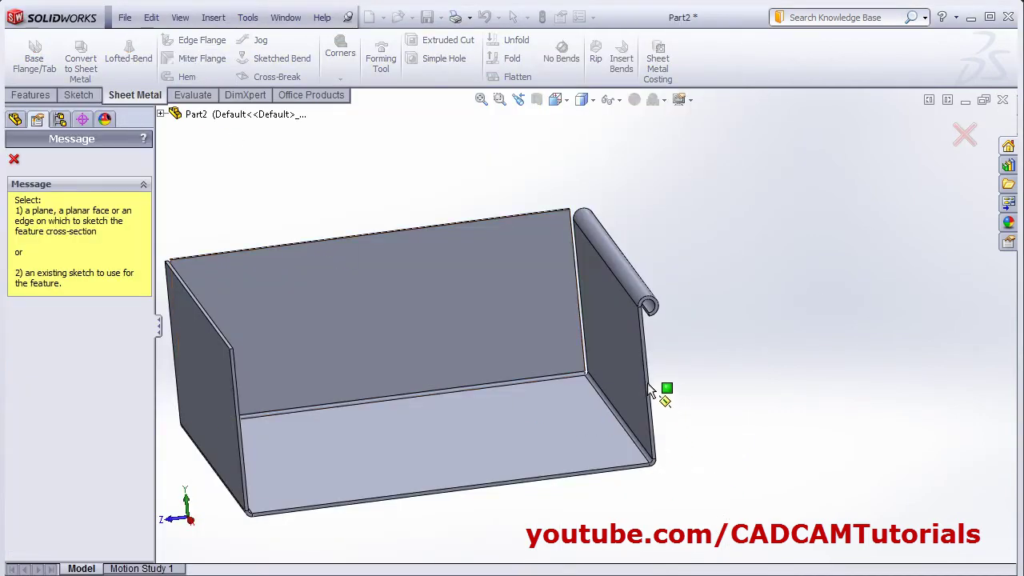
{"action": "left_click", "coordinate": [643, 334]}
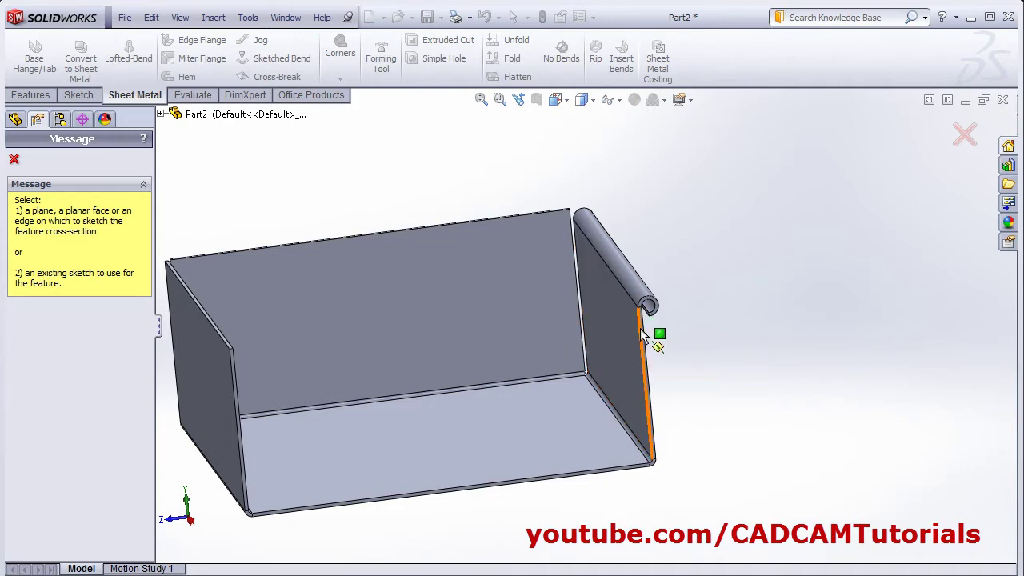
{"action": "left_click", "coordinate": [562, 102]}
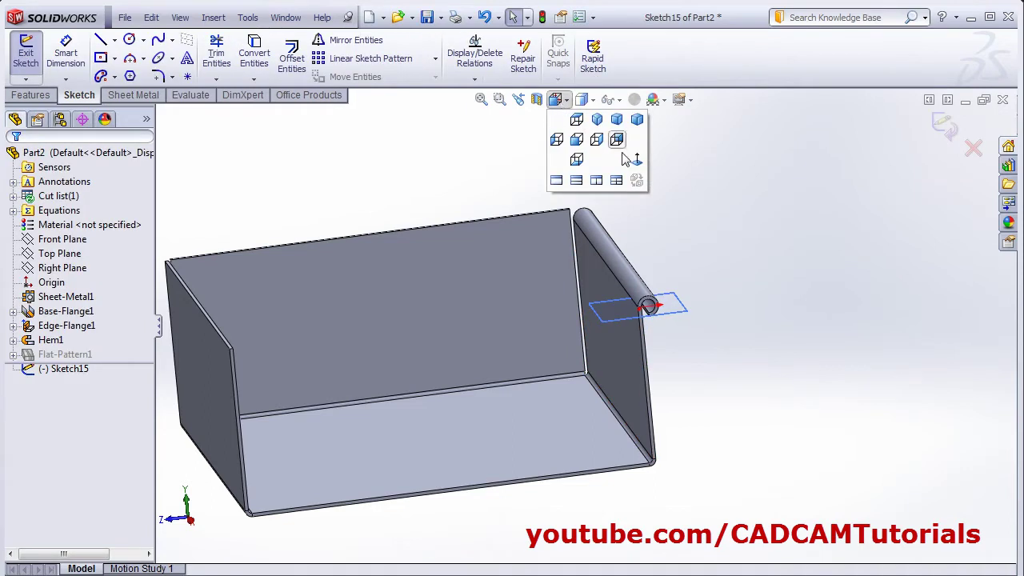
{"action": "left_click", "coordinate": [635, 160]}
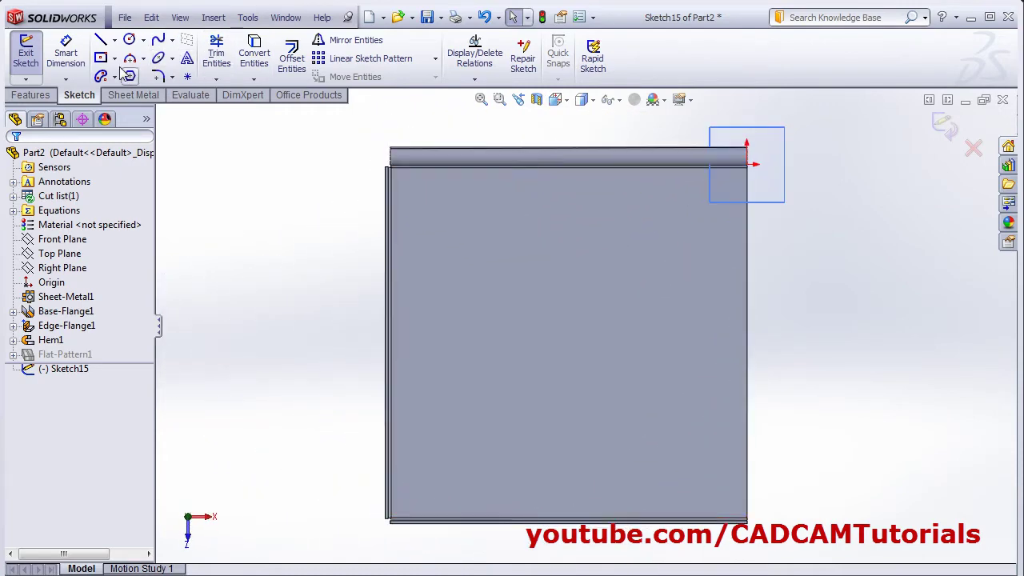
{"action": "left_click", "coordinate": [100, 40]}
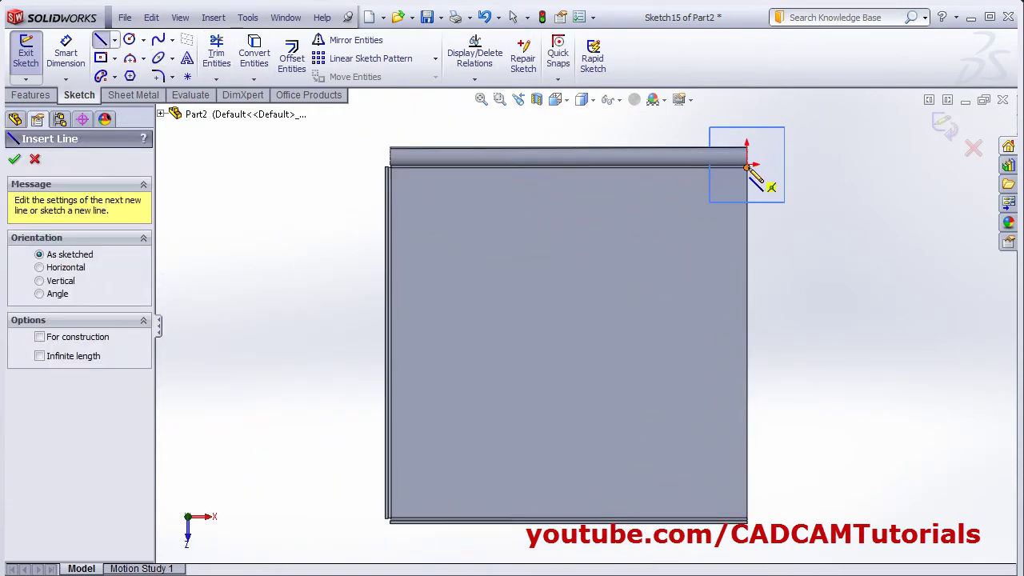
{"action": "scroll", "coordinate": [793, 167], "scroll_direction": "down", "scroll_amount": 5}
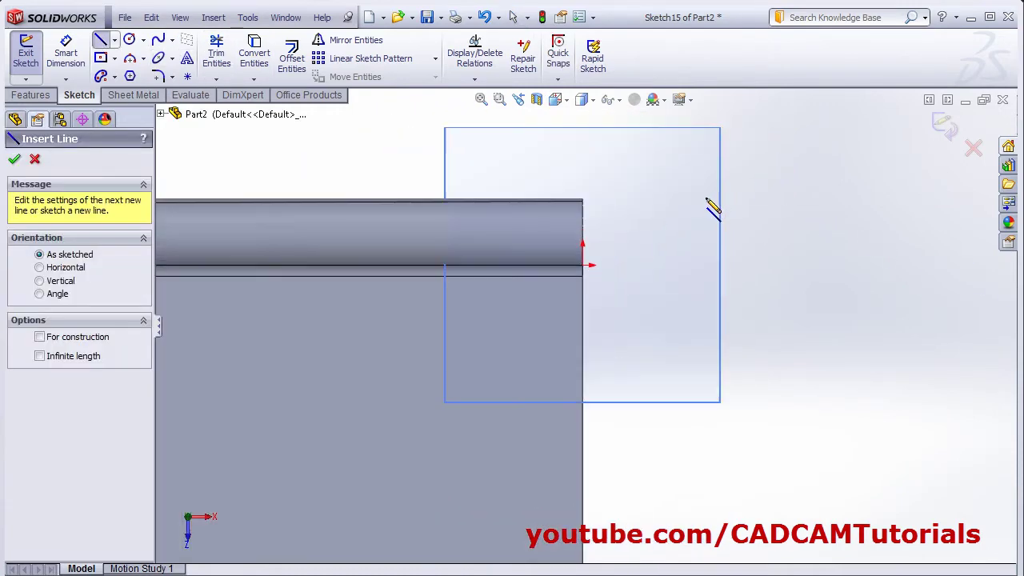
{"action": "left_click", "coordinate": [583, 276]}
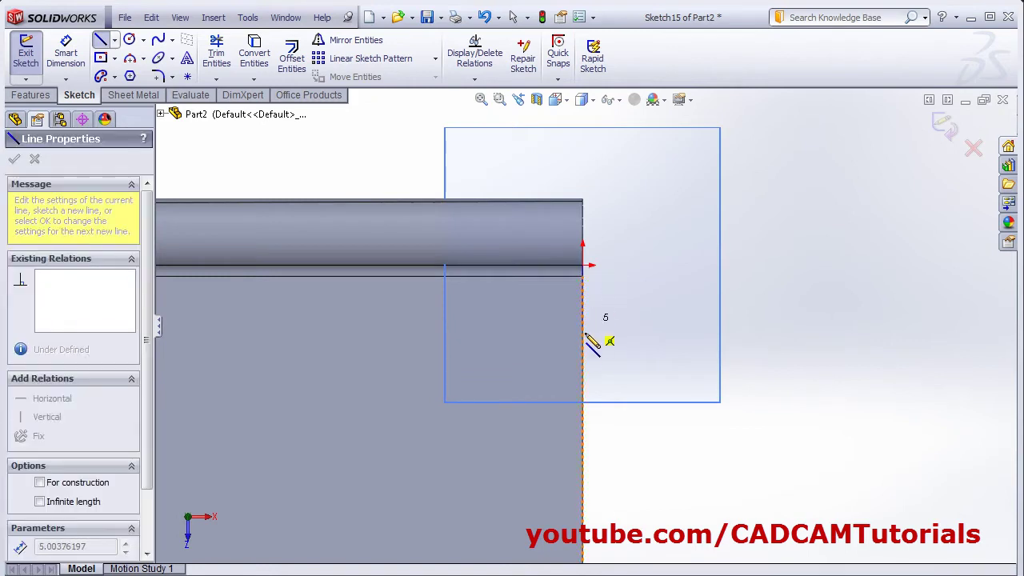
{"action": "left_click", "coordinate": [582, 417]}
- Dimension the profile line 10 mm and exit the sketch to preview the miter flange
{"action": "left_click", "coordinate": [67, 56]}
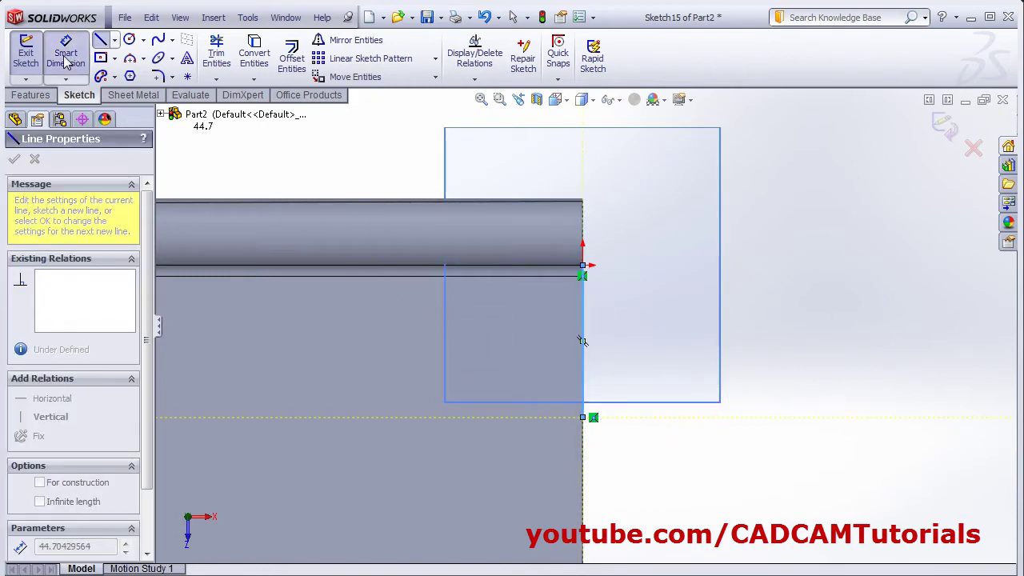
{"action": "left_click", "coordinate": [585, 352]}
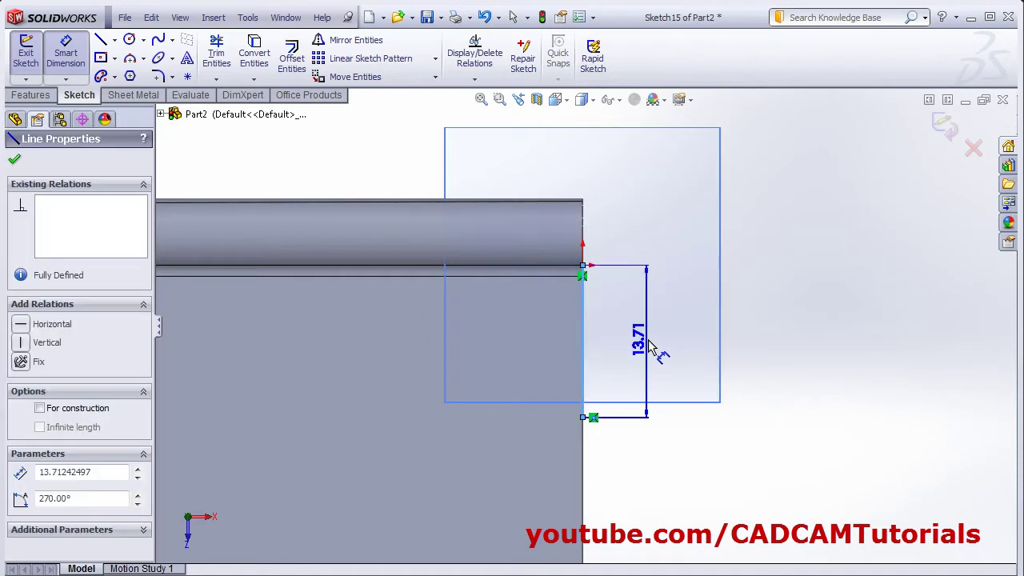
{"action": "left_click", "coordinate": [649, 344]}
{"action": "type", "text": "10"}
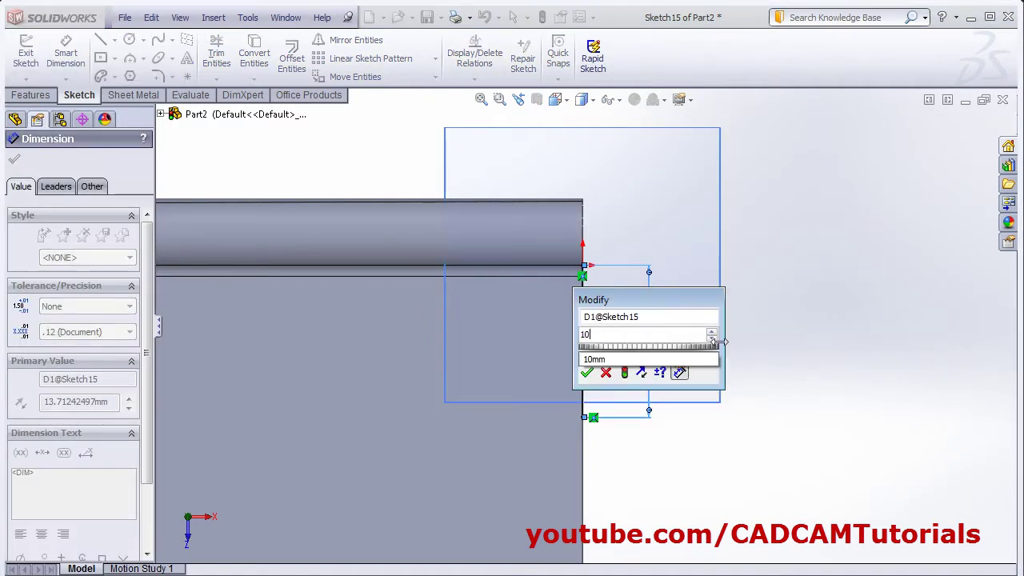
{"action": "key", "text": "Return"}
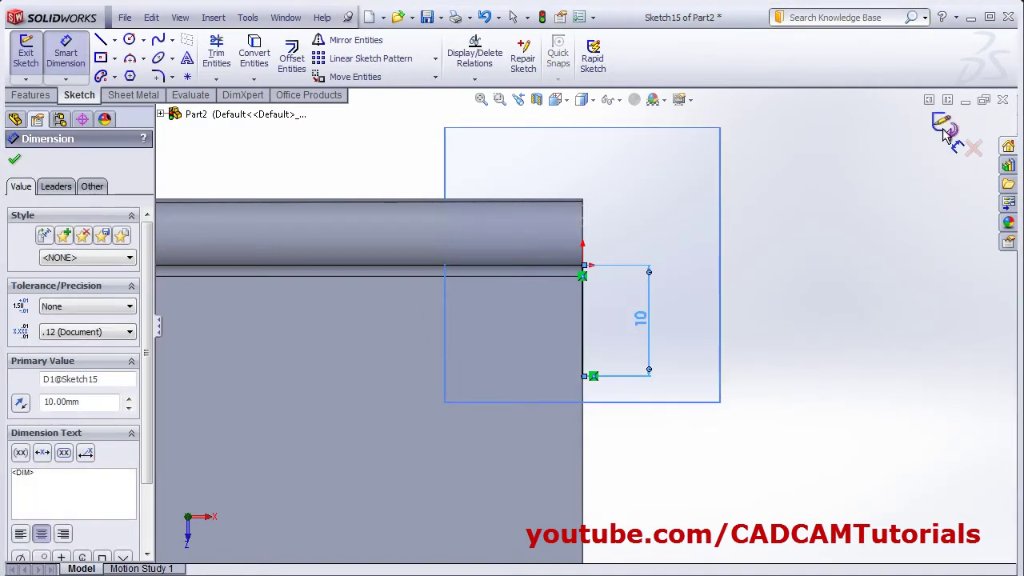
{"action": "left_click", "coordinate": [946, 127]}
{"action": "middle_click_drag", "start_coordinate": [663, 357], "coordinate": [622, 366]}
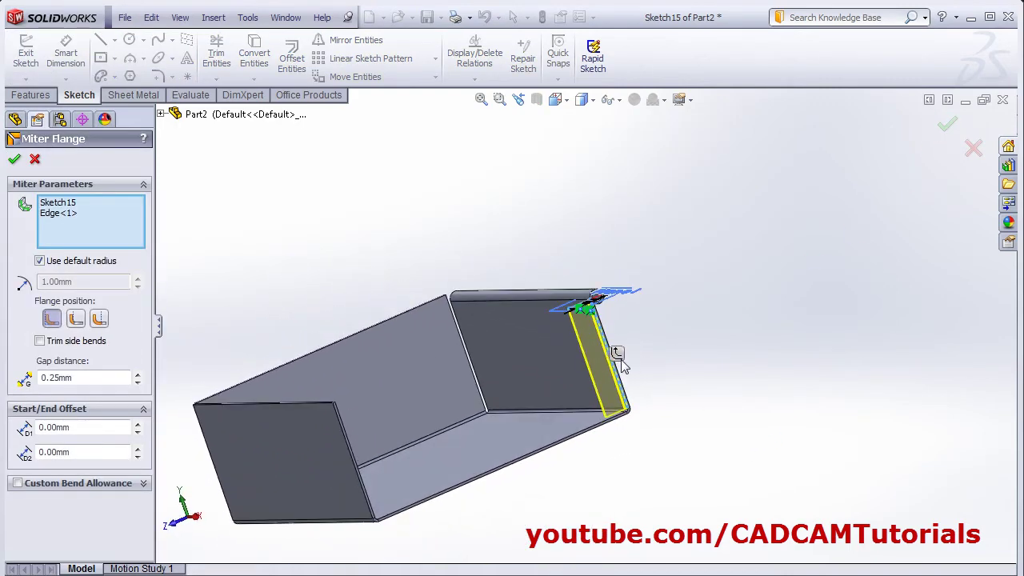
- Propagate the miter flange along tangent edges and add another edge
{"action": "left_click", "coordinate": [616, 353]}
{"action": "scroll", "coordinate": [397, 489], "scroll_direction": "down", "scroll_amount": 5}
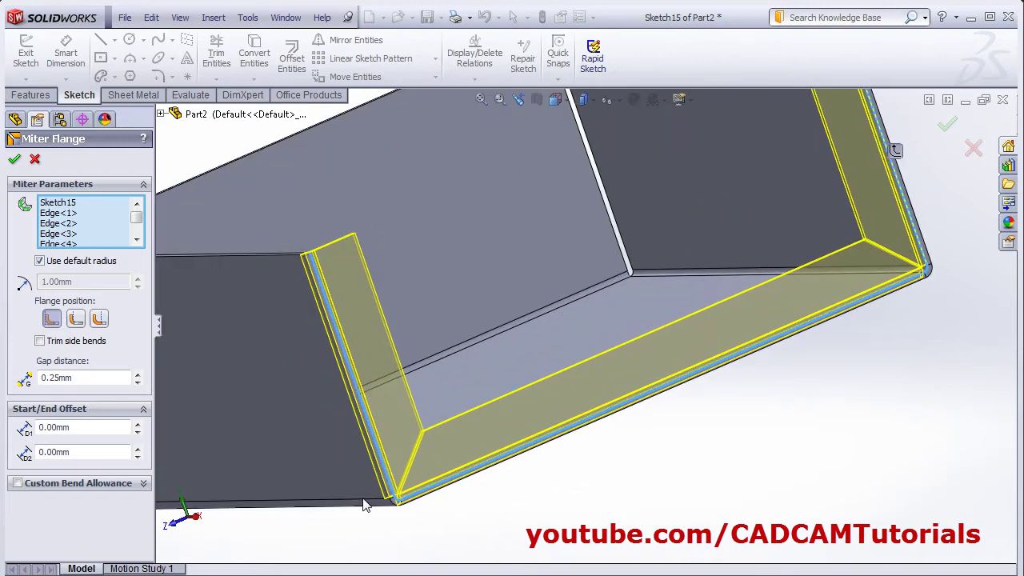
{"action": "left_click", "coordinate": [369, 448]}
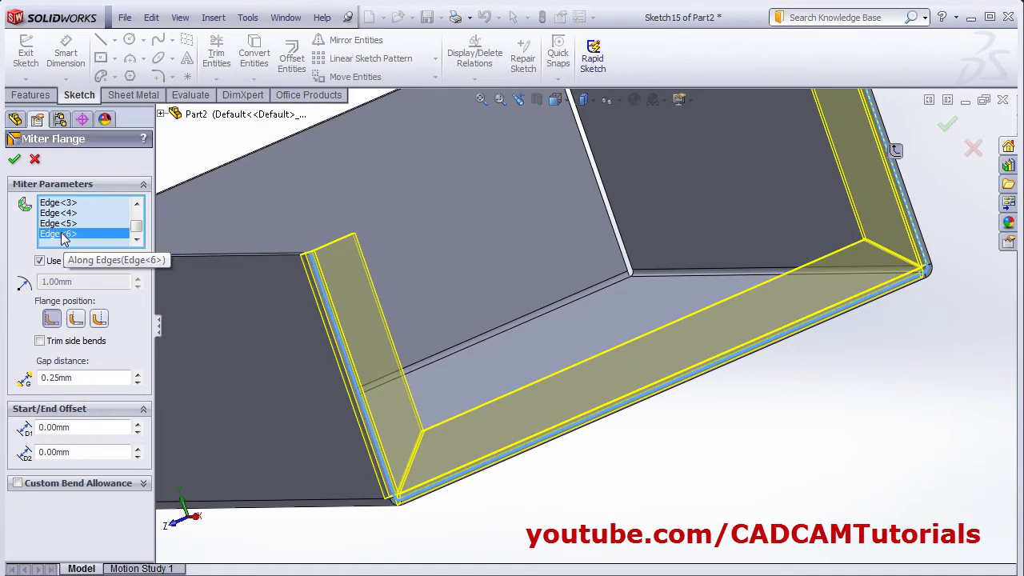
- Delete Edge<6>, Edge<5> and Edge<4> from the miter flange edge list
{"action": "right_click", "coordinate": [66, 240]}
{"action": "left_click", "coordinate": [94, 259]}
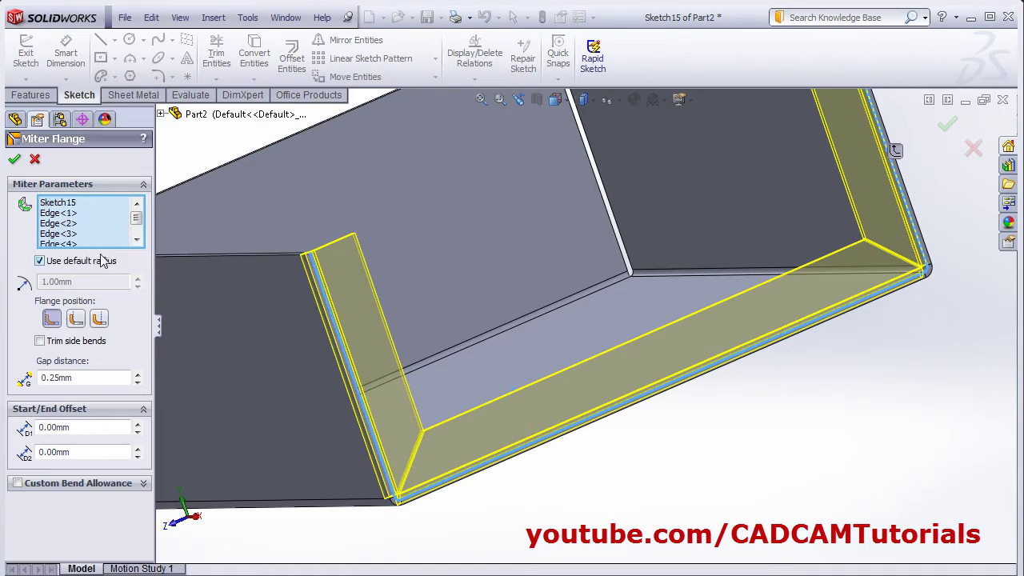
{"action": "left_click", "coordinate": [136, 239]}
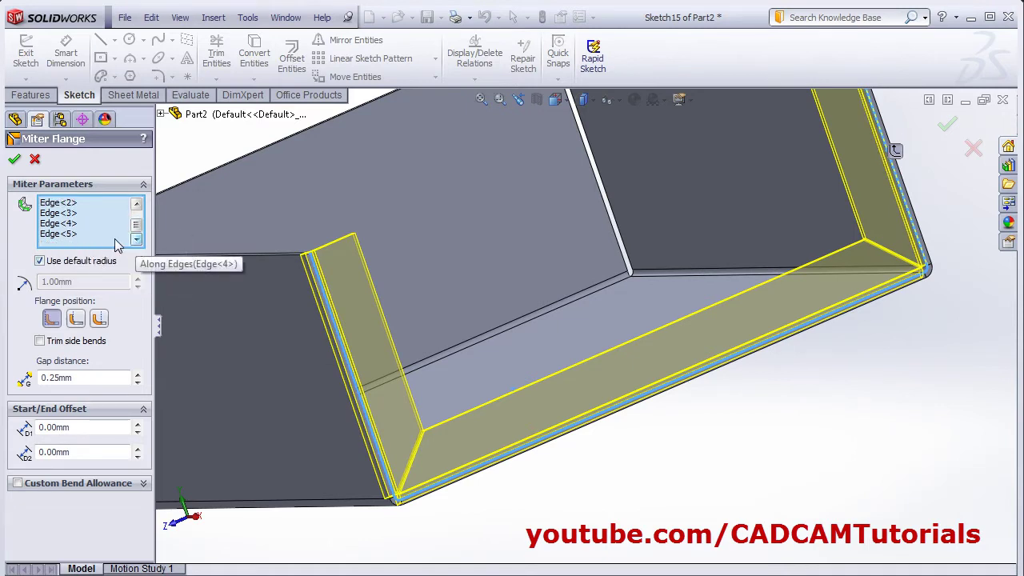
{"action": "left_click", "coordinate": [68, 240]}
{"action": "right_click", "coordinate": [68, 240]}
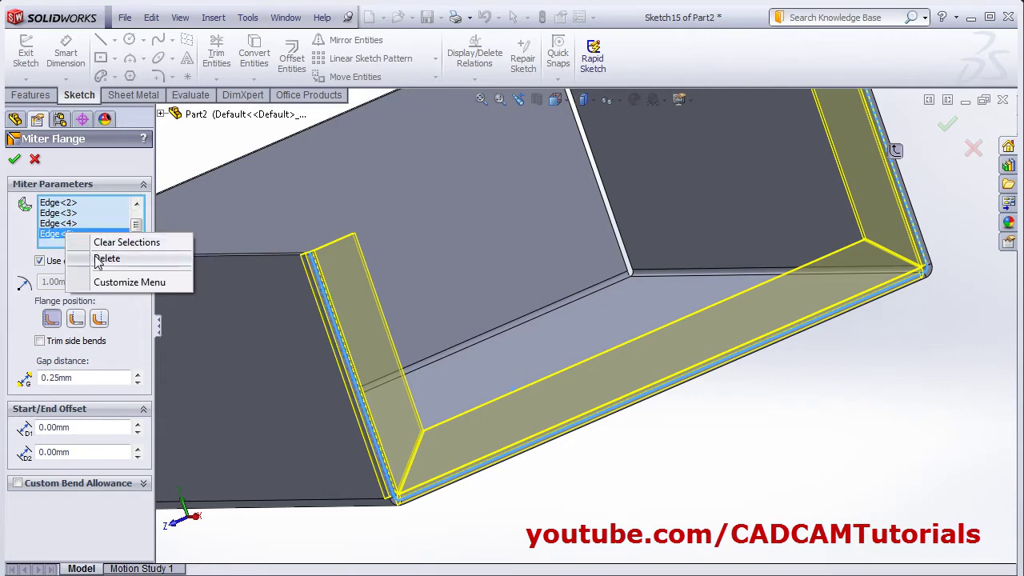
{"action": "left_click", "coordinate": [96, 258]}
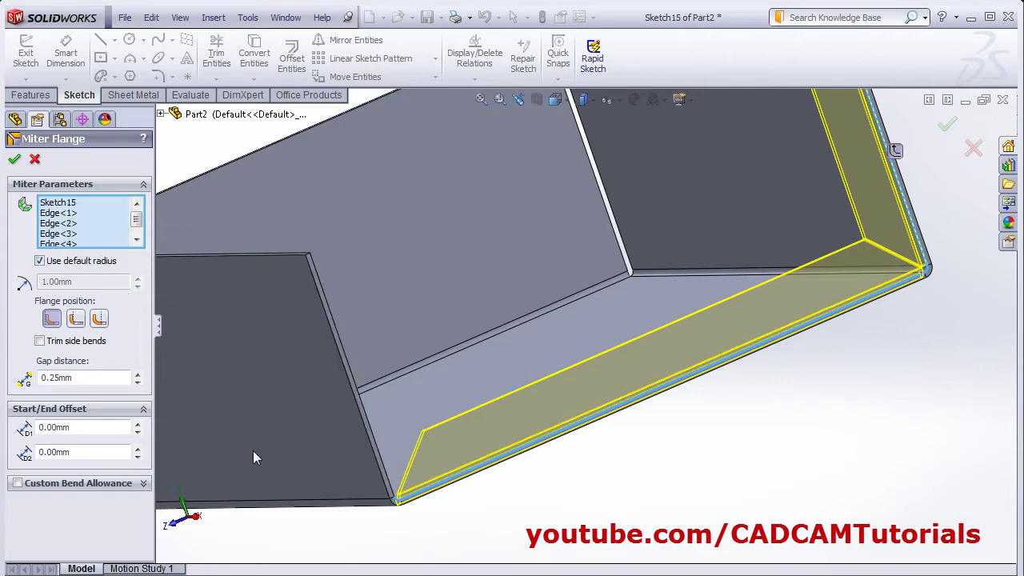
{"action": "scroll", "coordinate": [396, 520], "scroll_direction": "down", "scroll_amount": 3}
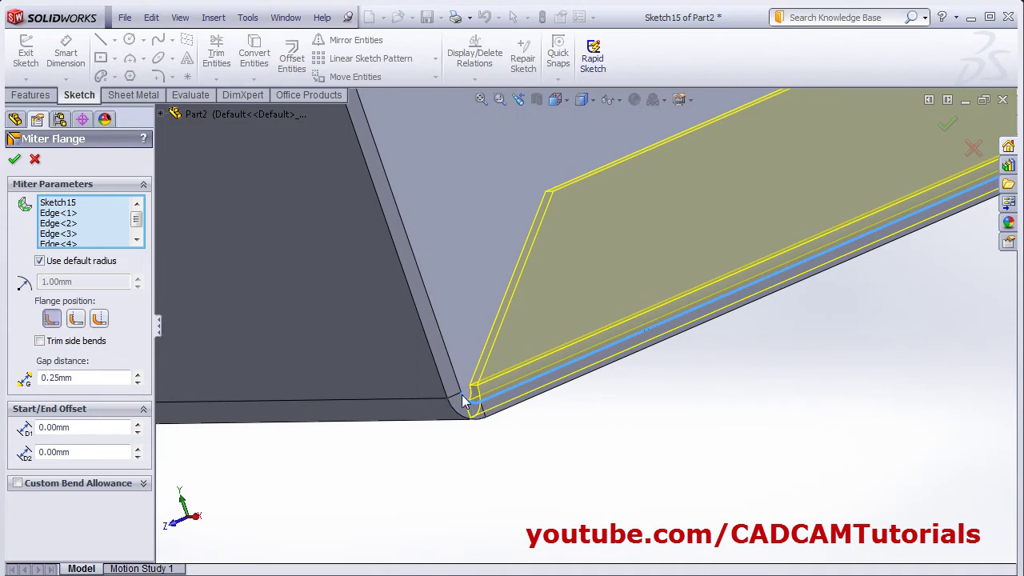
{"action": "left_click", "coordinate": [136, 240]}
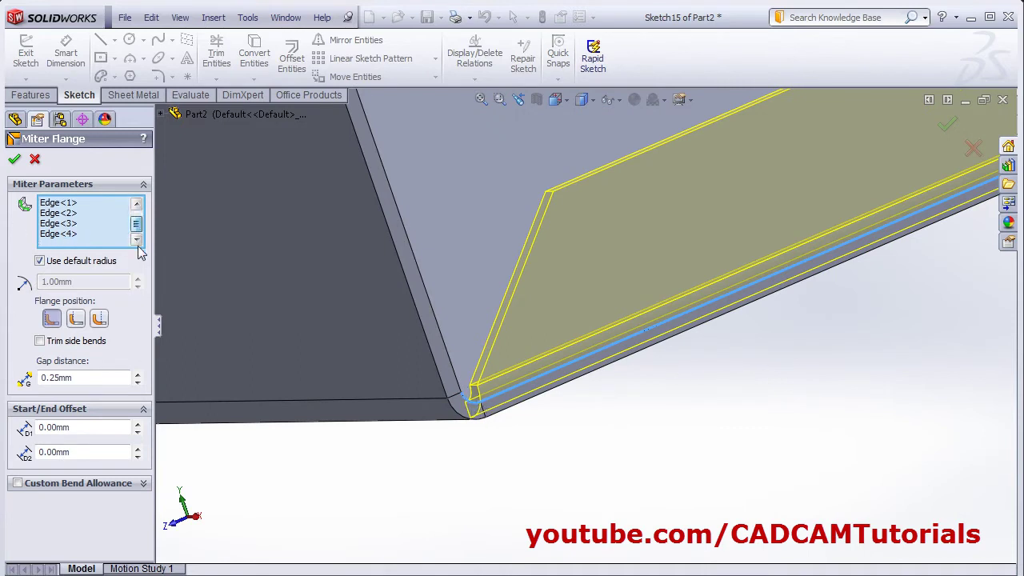
{"action": "left_click", "coordinate": [56, 234]}
{"action": "right_click", "coordinate": [56, 235]}
{"action": "left_click", "coordinate": [97, 257]}
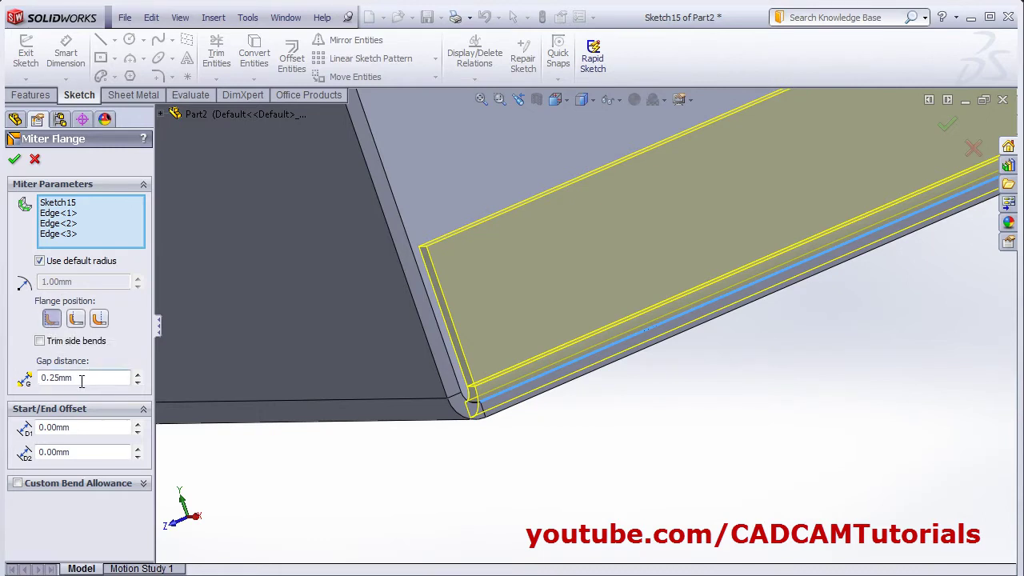
- Set the miter flange start offset to 20 mm and end offset to 10 mm, and accept
{"action": "key", "text": "f"}
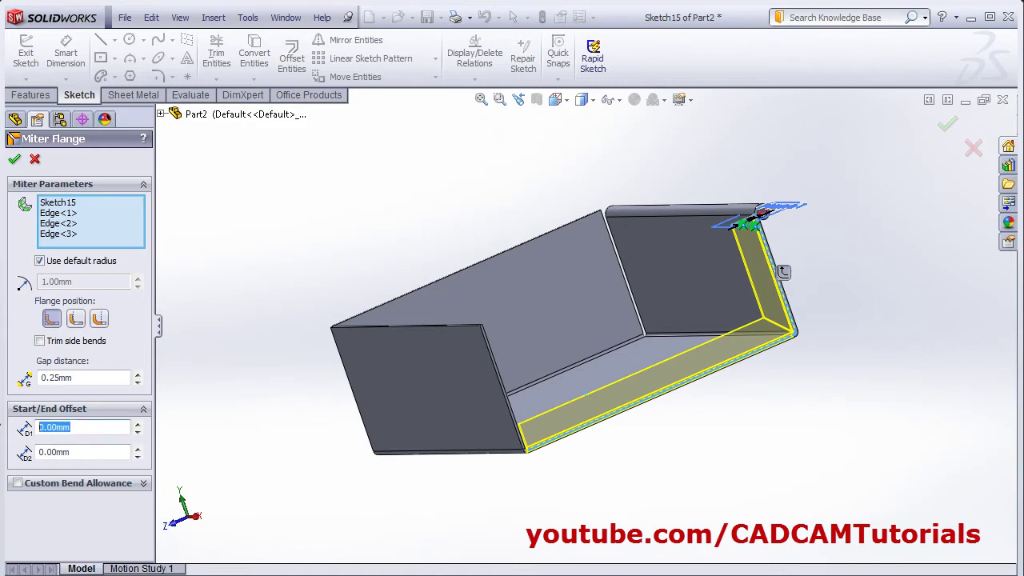
{"action": "type", "text": "20"}
{"action": "key", "text": "Return"}
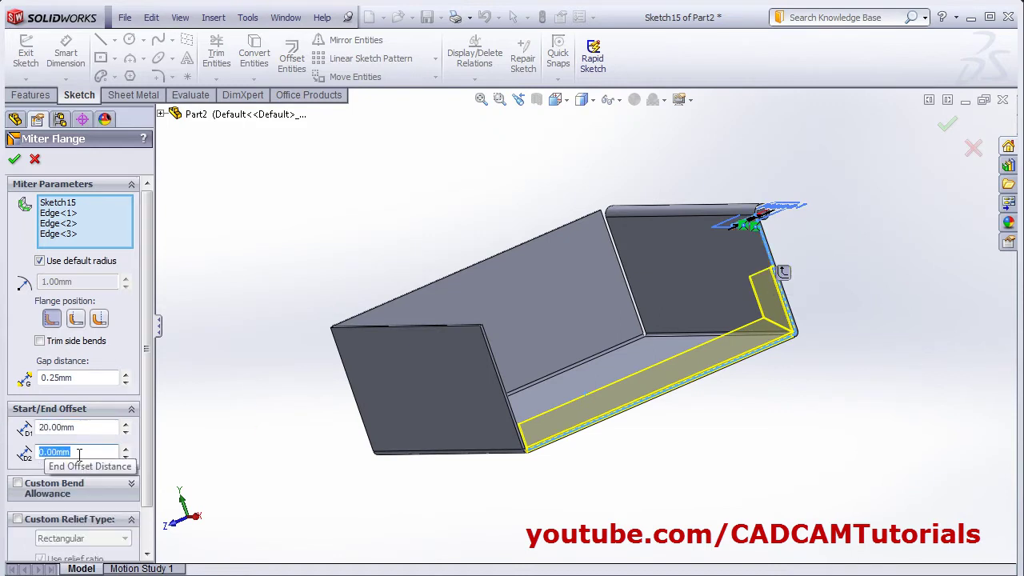
{"action": "left_click", "coordinate": [87, 452]}
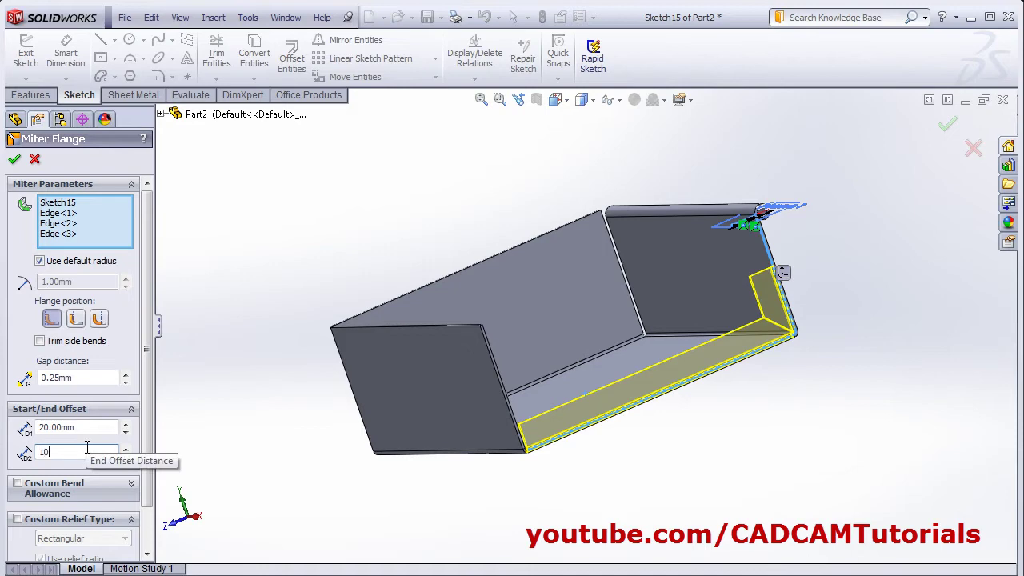
{"action": "type", "text": "10"}
{"action": "key", "text": "Return"}
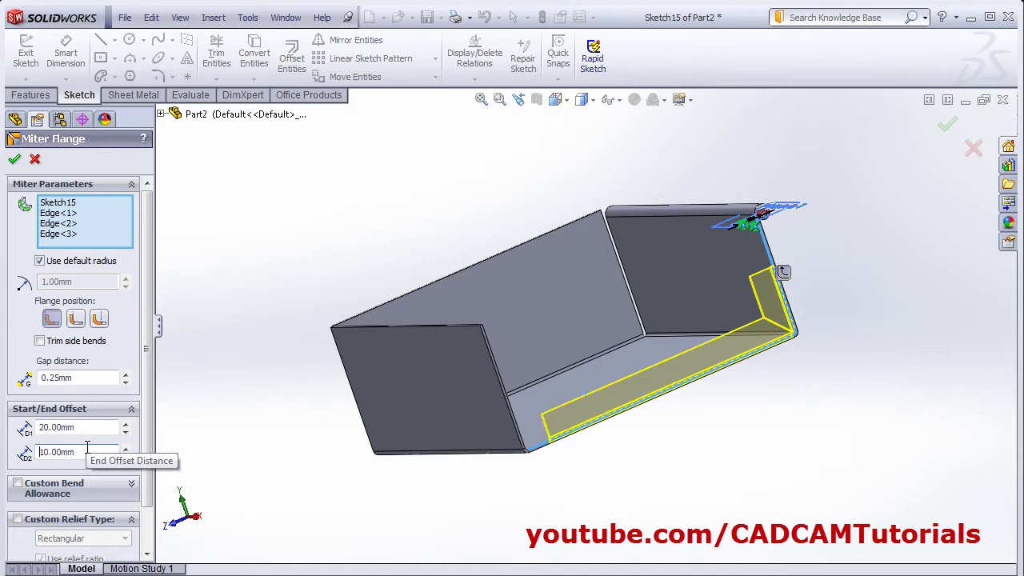
{"action": "left_click", "coordinate": [14, 161]}
{"action": "key", "text": "alt+Tab"}
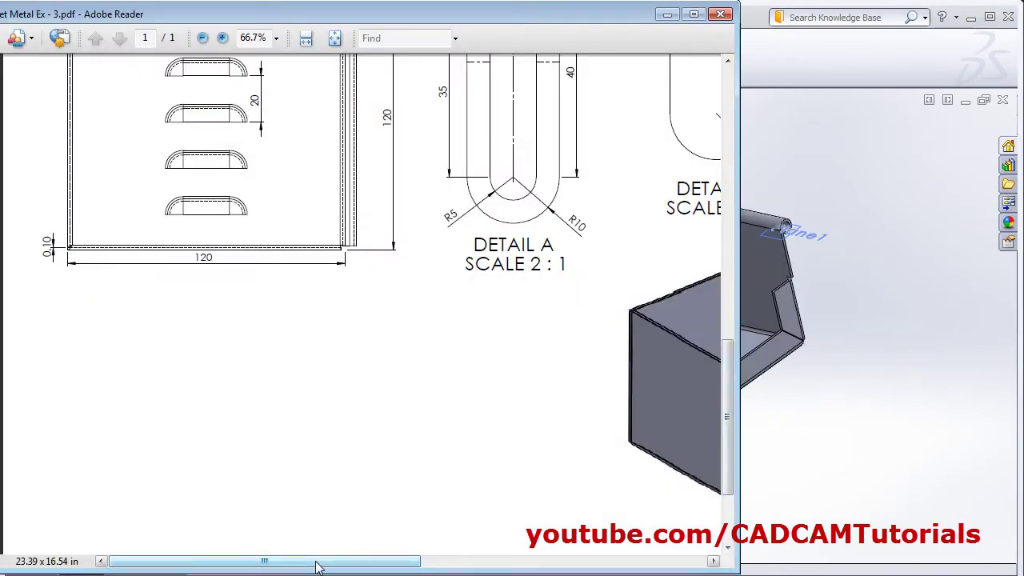
- Pan through the PDF's isometric view and Details A, B and C, then return to SolidWorks
{"action": "scroll", "coordinate": [376, 478], "scroll_direction": "right", "scroll_amount": 5}
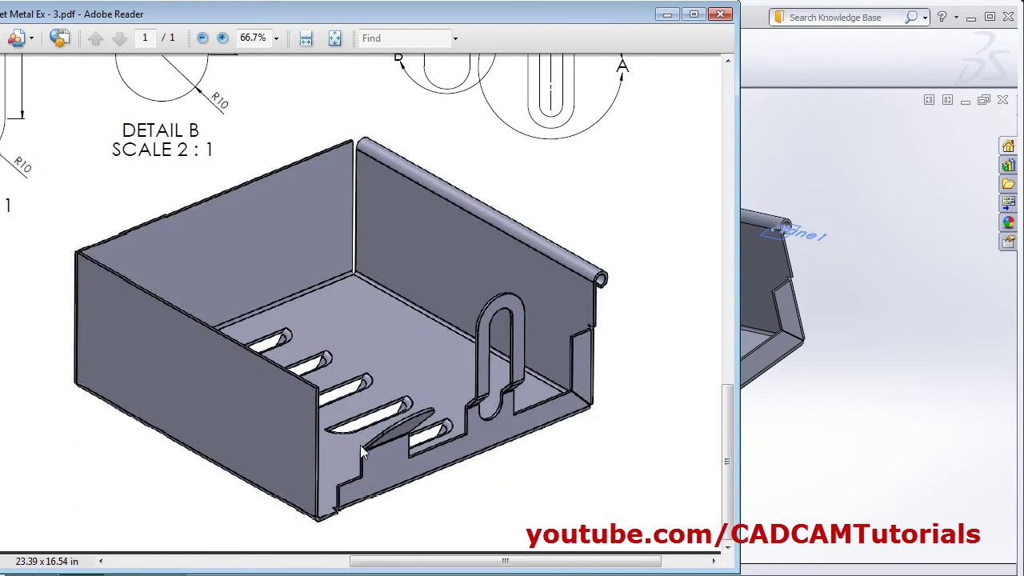
{"action": "left_click_drag", "start_coordinate": [506, 561], "coordinate": [266, 560]}
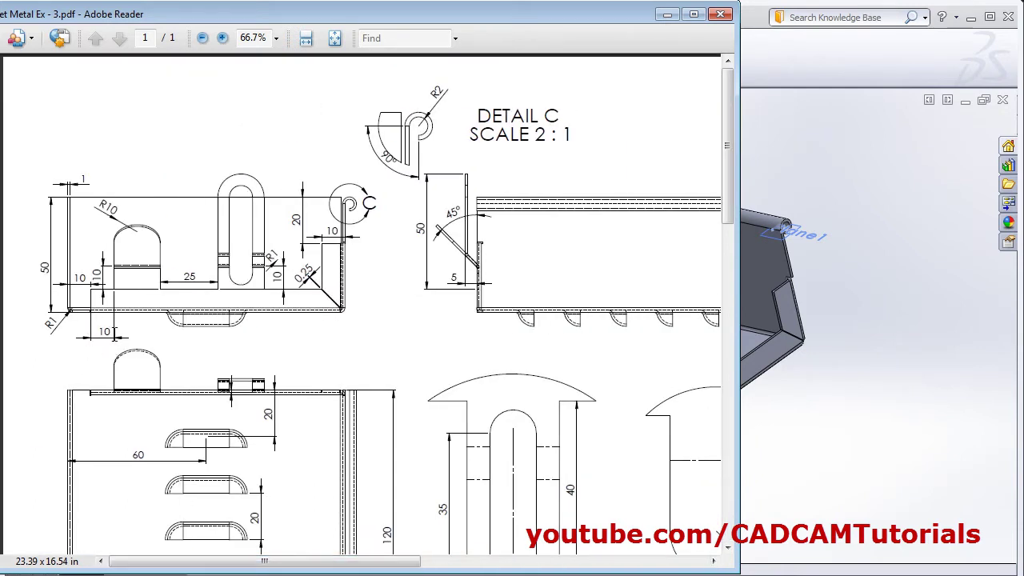
{"action": "scroll", "coordinate": [240, 448], "scroll_direction": "down", "scroll_amount": 4}
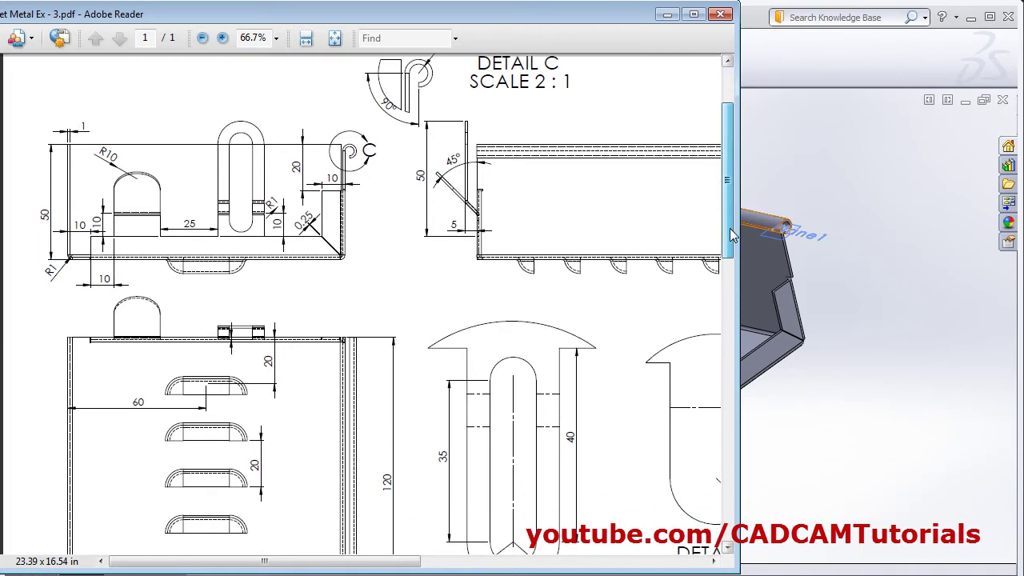
{"action": "left_click_drag", "start_coordinate": [376, 566], "coordinate": [443, 565]}
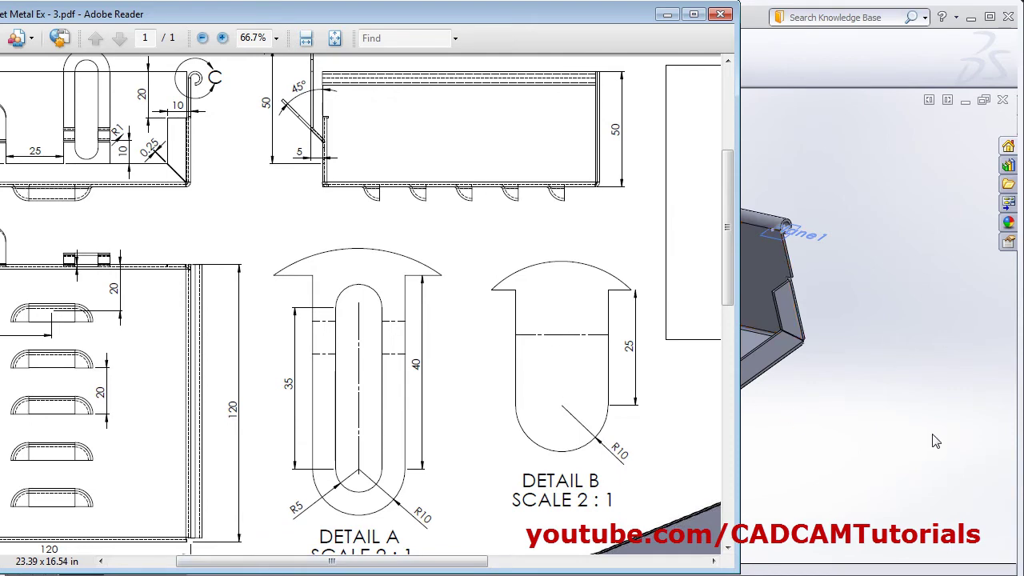
{"action": "left_click", "coordinate": [852, 442]}
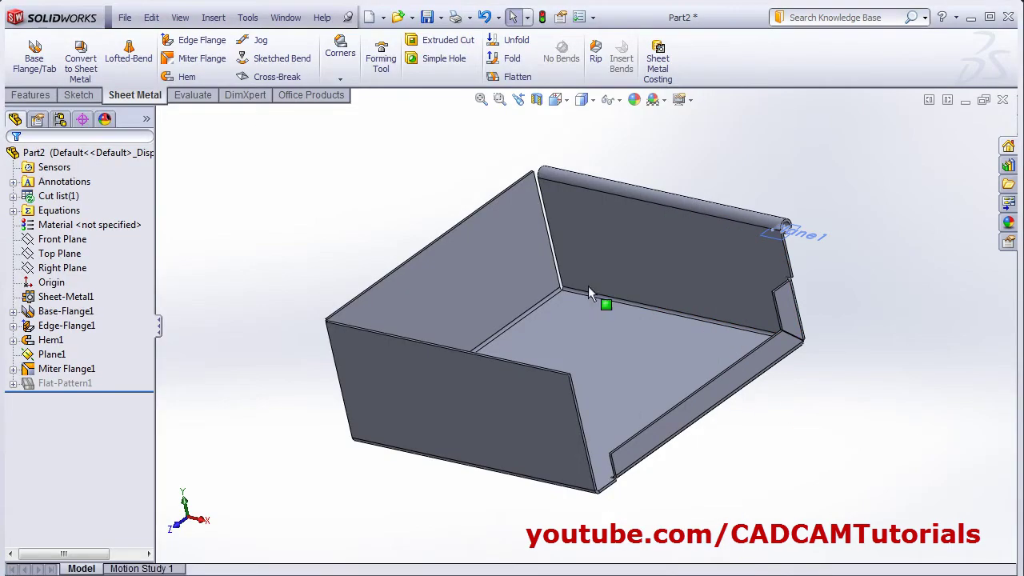
- Start a tab sketch on the front flange face, viewed normal to it
{"action": "left_click", "coordinate": [33, 64]}
{"action": "left_click", "coordinate": [652, 449]}
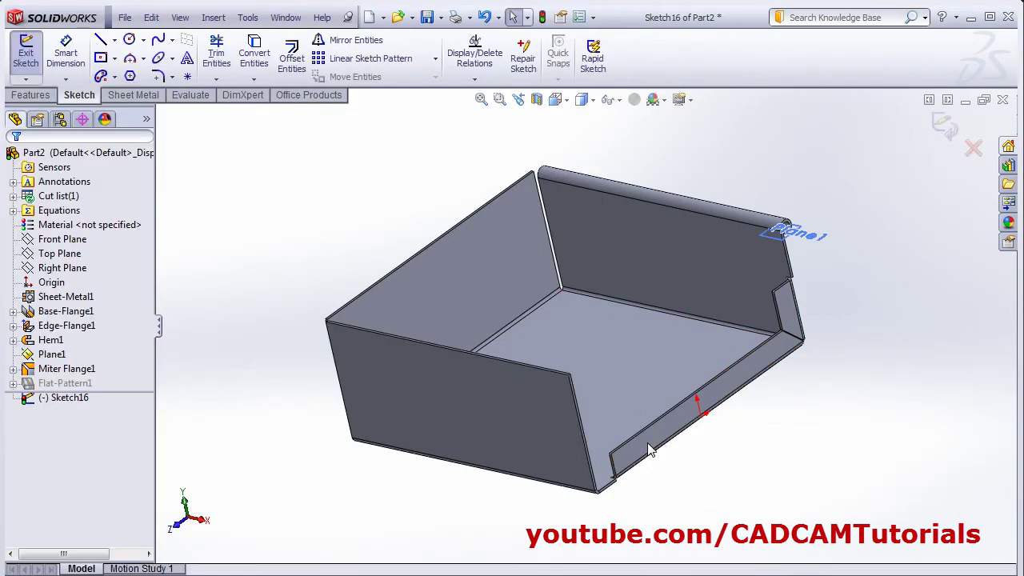
{"action": "left_click", "coordinate": [556, 99]}
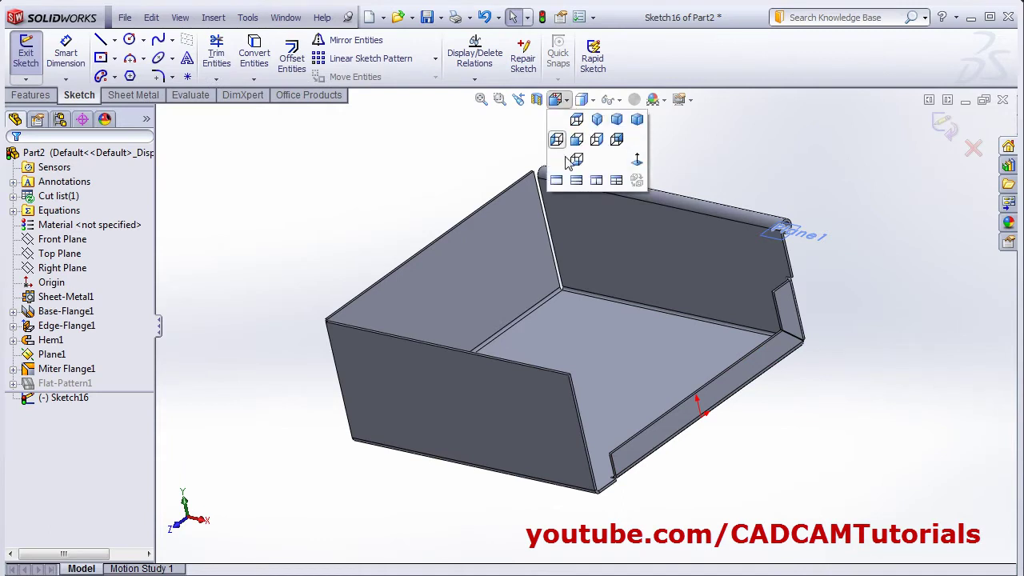
{"action": "left_click", "coordinate": [636, 162]}
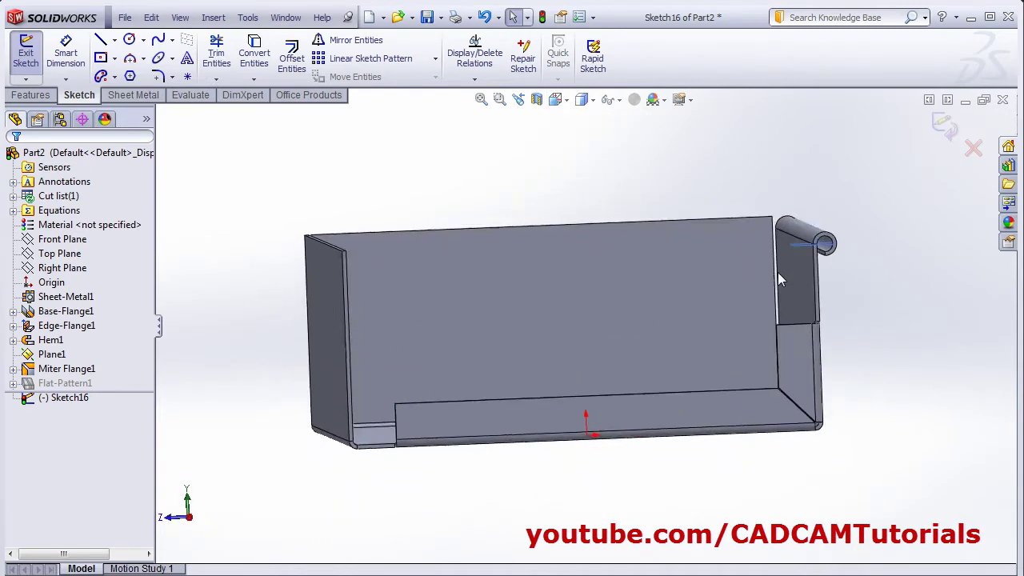
- Draw a corner rectangle on the lower flange edge and a circle centred on its top edge
{"action": "left_click", "coordinate": [114, 61]}
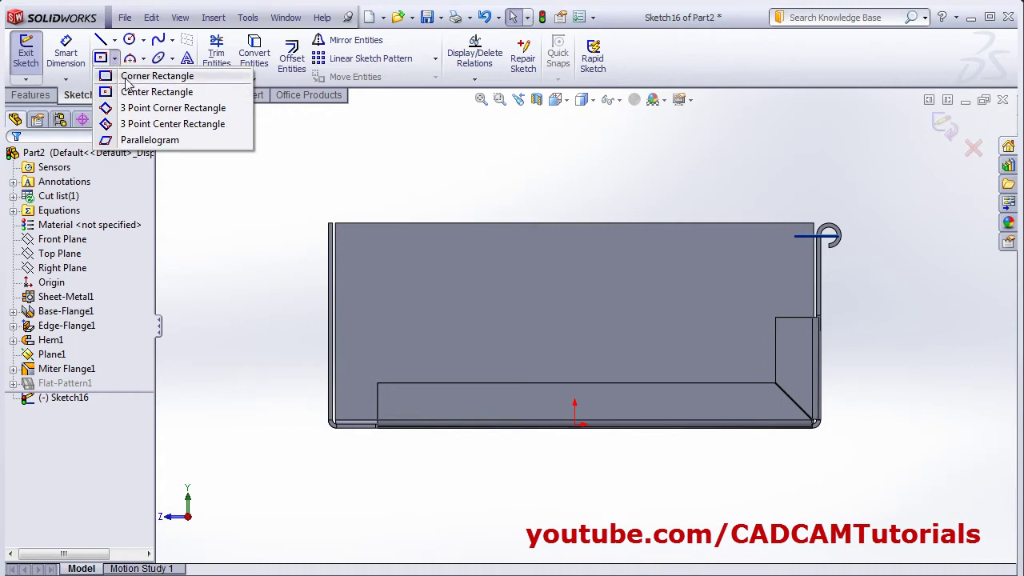
{"action": "left_click", "coordinate": [144, 76]}
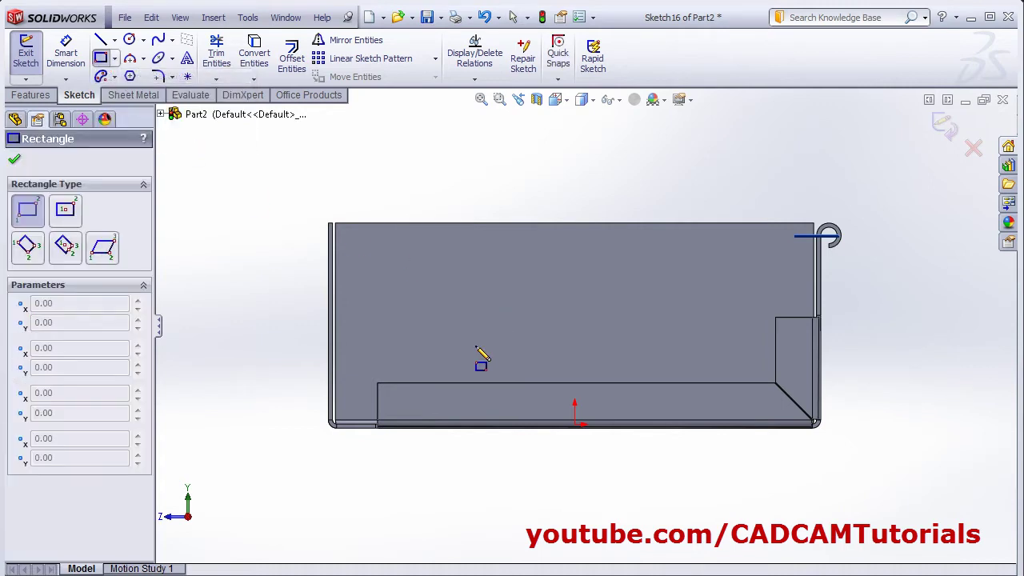
{"action": "left_click", "coordinate": [437, 382]}
{"action": "left_click", "coordinate": [517, 290]}
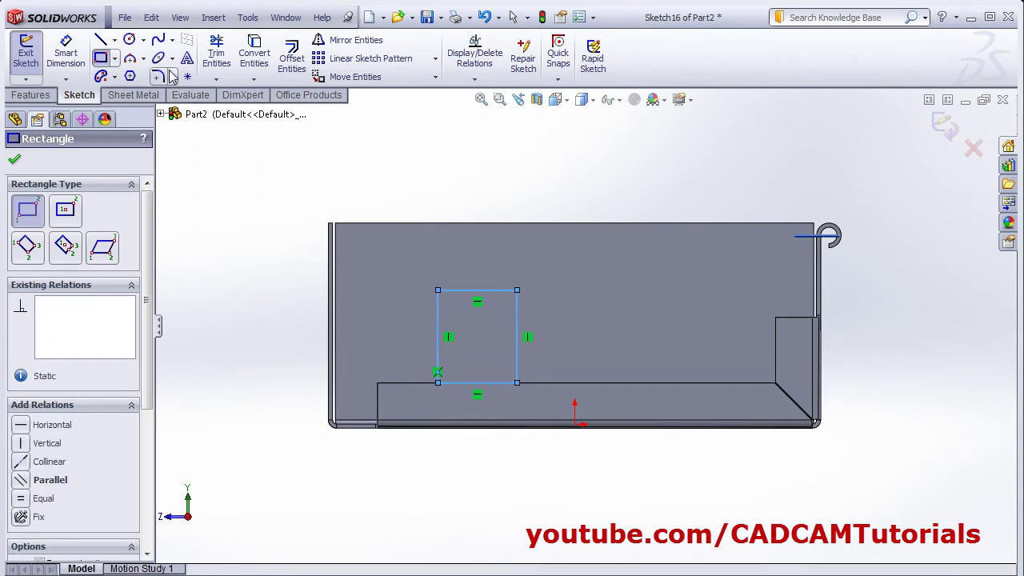
{"action": "left_click", "coordinate": [129, 40]}
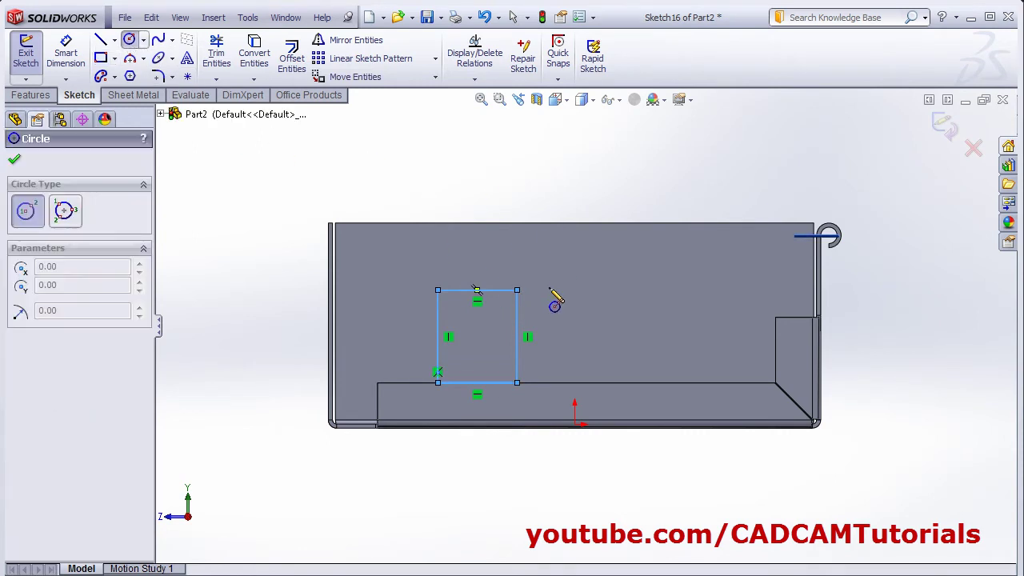
{"action": "left_click", "coordinate": [477, 289]}
{"action": "left_click", "coordinate": [438, 306]}
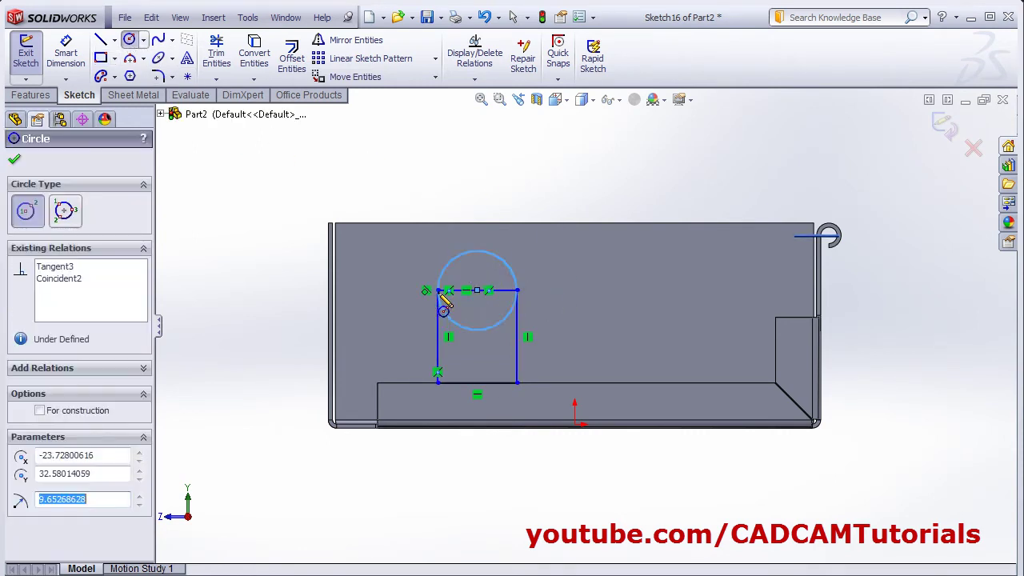
- Trim the circle's lower half and the line across the arc, accepting the relation warning
{"action": "left_click", "coordinate": [215, 57]}
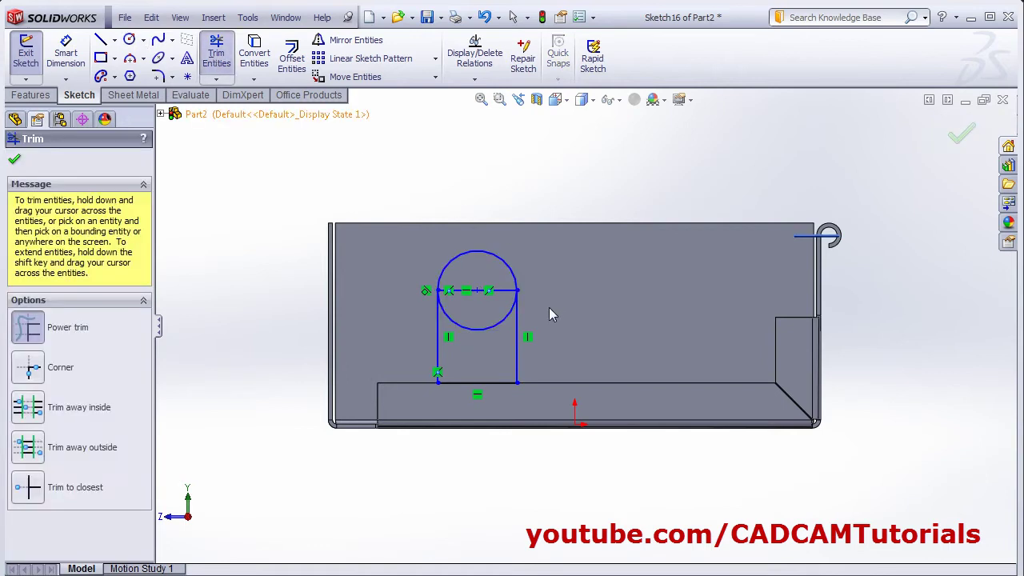
{"action": "left_click", "coordinate": [32, 488]}
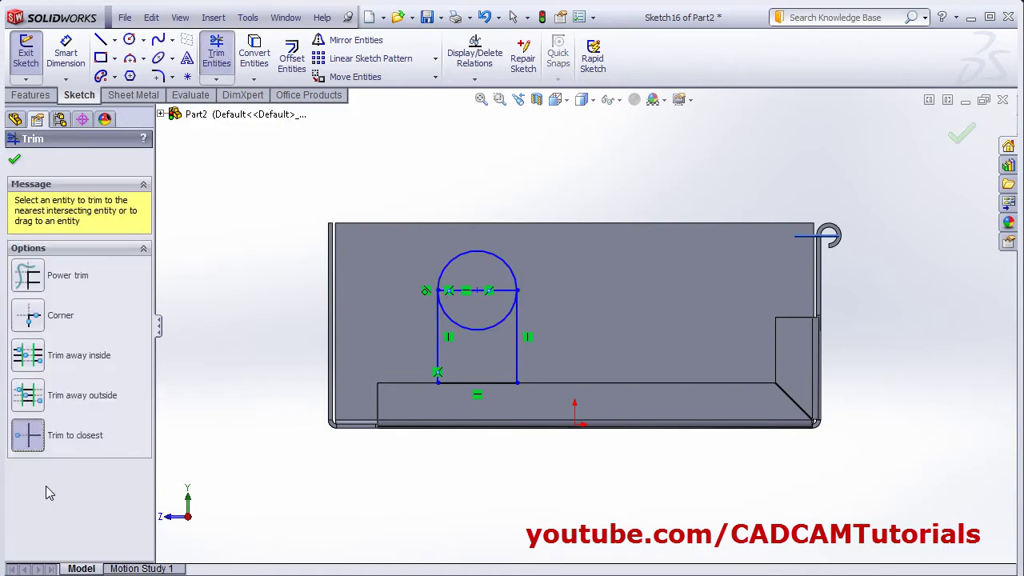
{"action": "left_click", "coordinate": [476, 329]}
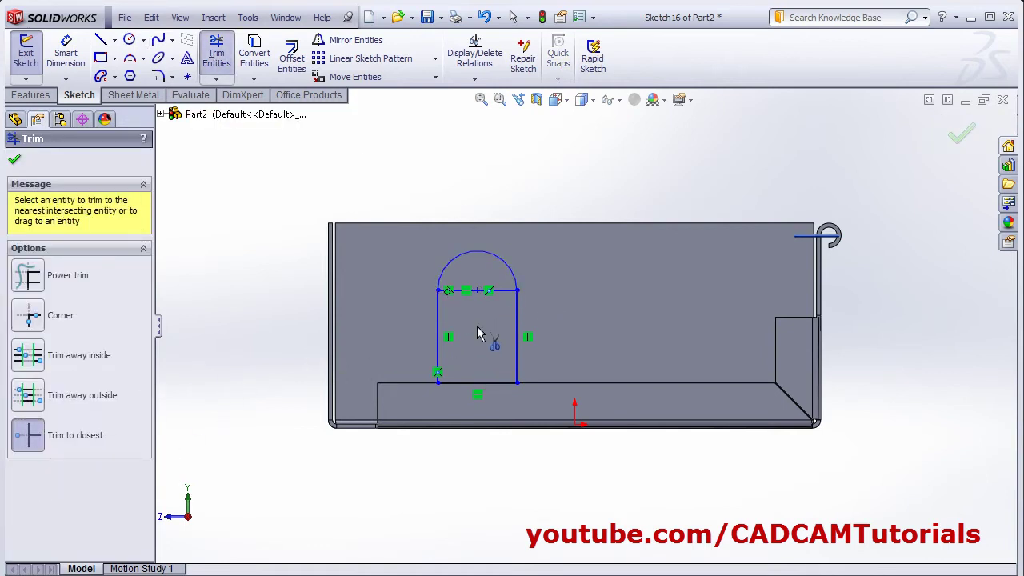
{"action": "left_click", "coordinate": [478, 296]}
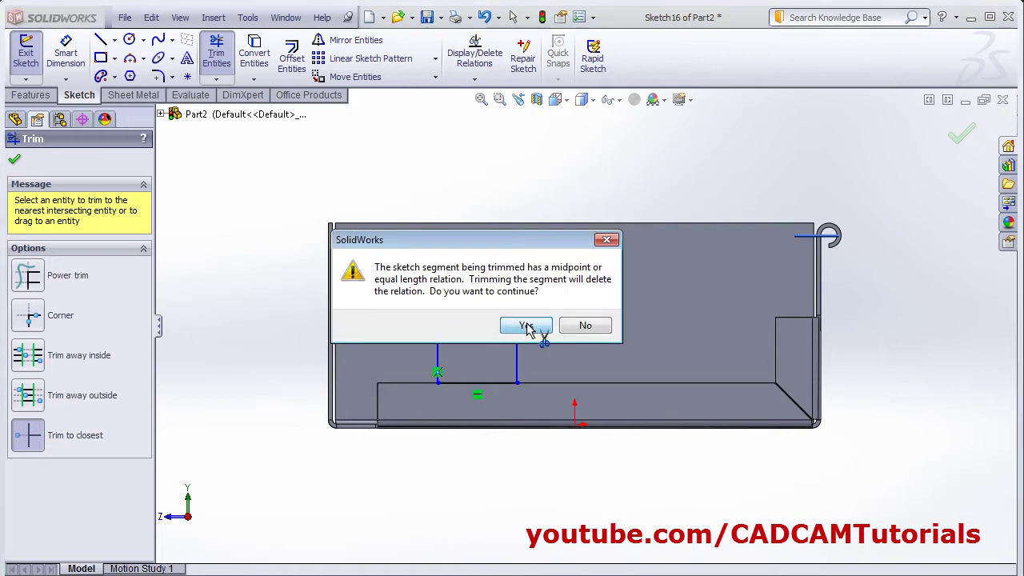
{"action": "left_click", "coordinate": [527, 326]}
{"action": "scroll", "coordinate": [560, 253], "scroll_direction": "down", "scroll_amount": 1}
{"action": "scroll", "coordinate": [564, 254], "scroll_direction": "down", "scroll_amount": 1}
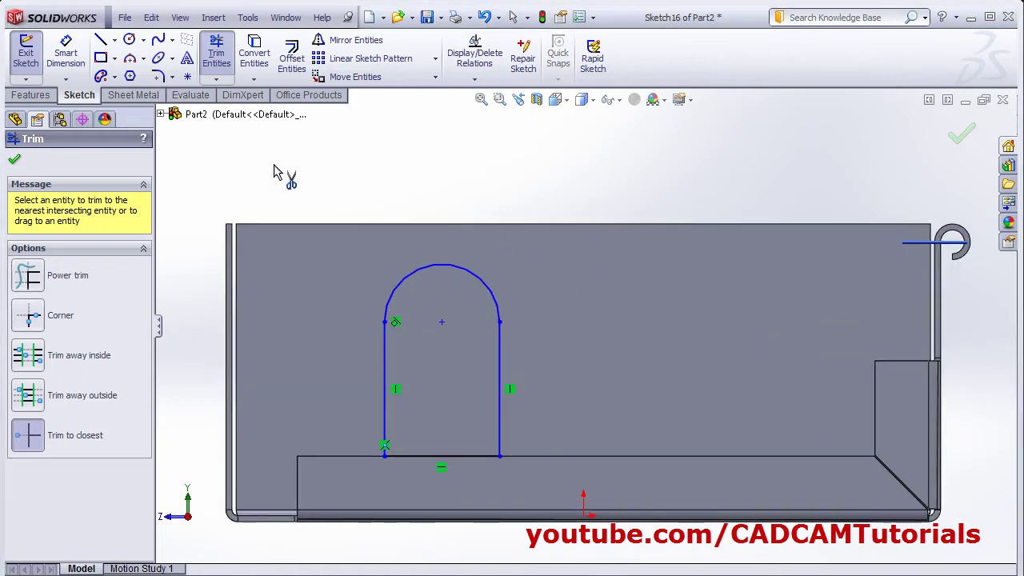
- Dimension the tab arc to R10, checking the drawing for values
{"action": "left_click", "coordinate": [66, 55]}
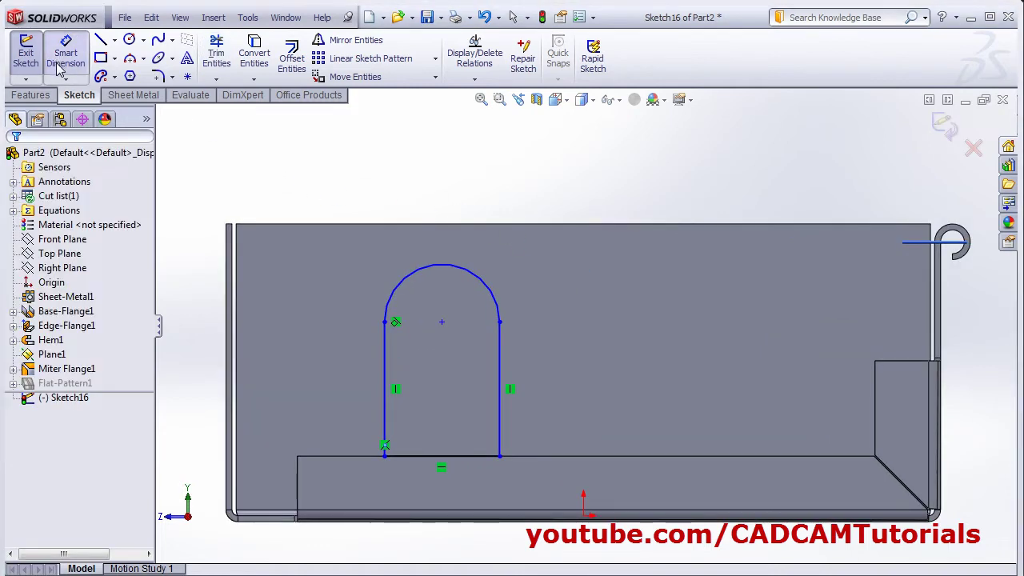
{"action": "left_click", "coordinate": [472, 276]}
{"action": "left_click", "coordinate": [488, 196]}
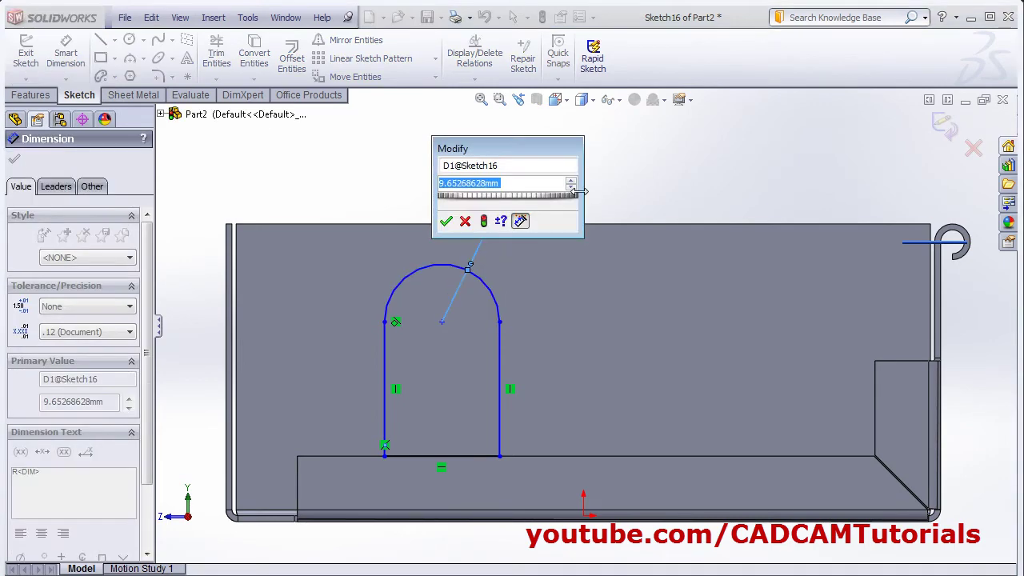
{"action": "type", "text": "10"}
{"action": "key", "text": "Return"}
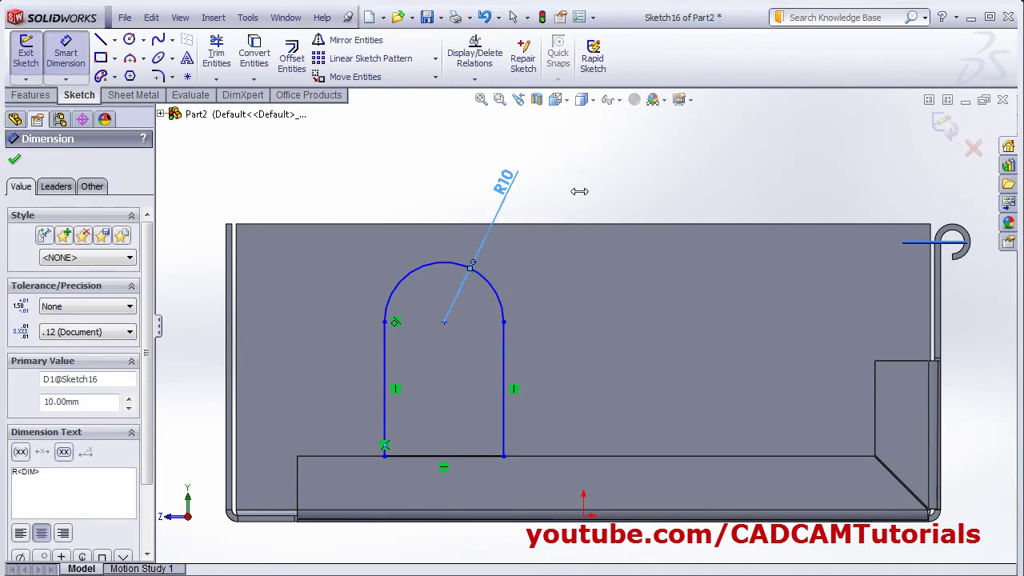
{"action": "key", "text": "alt+Tab"}
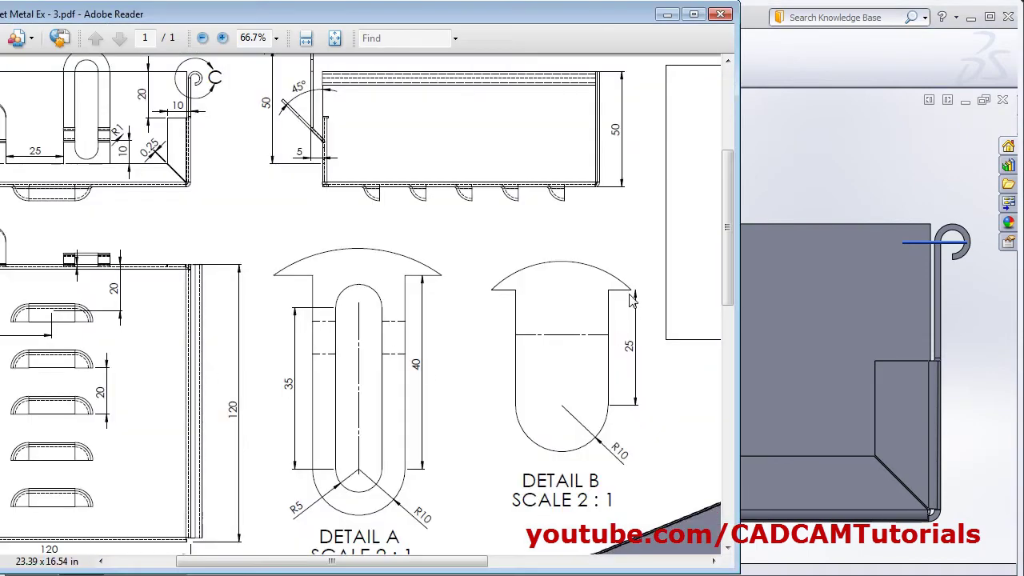
{"action": "key", "text": "alt+Tab"}
- Dimension the tab's right side line to 25 mm
{"action": "left_click", "coordinate": [504, 384]}
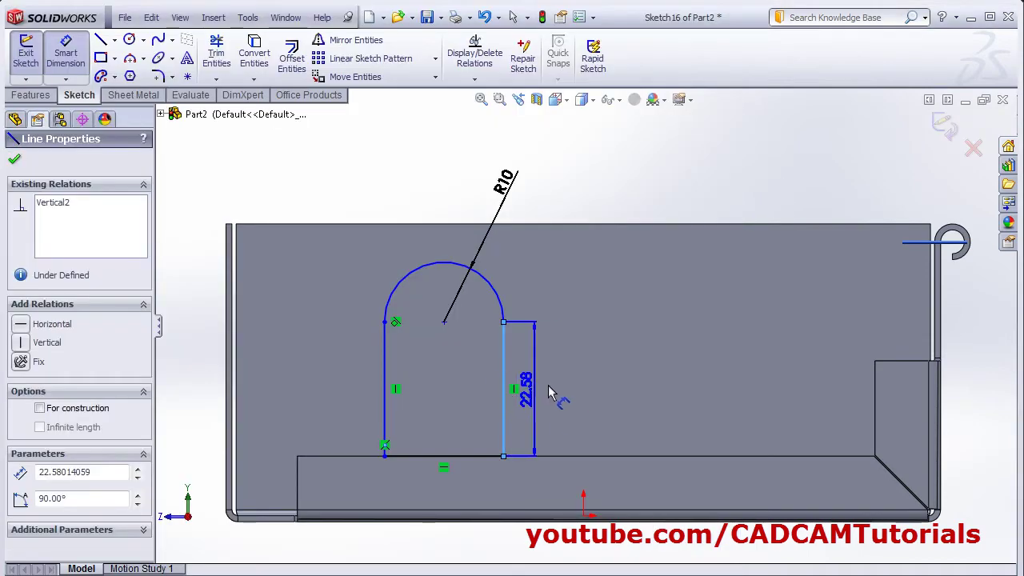
{"action": "left_click", "coordinate": [568, 400]}
{"action": "type", "text": "25"}
{"action": "key", "text": "Return"}
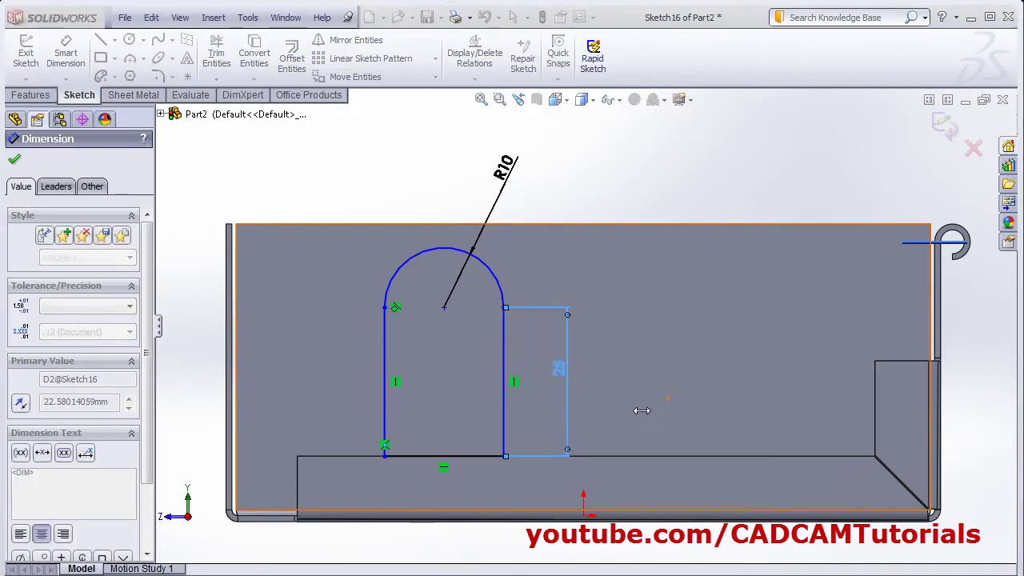
{"action": "left_click", "coordinate": [628, 160]}
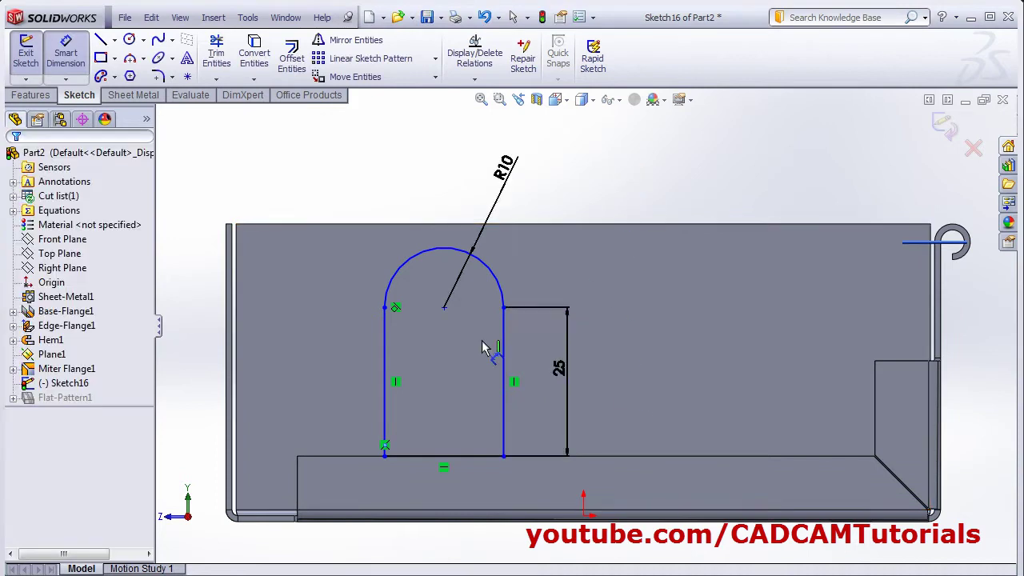
- Place the tab's left side 10 mm from the flange edge and create the tab
{"action": "left_click", "coordinate": [297, 484]}
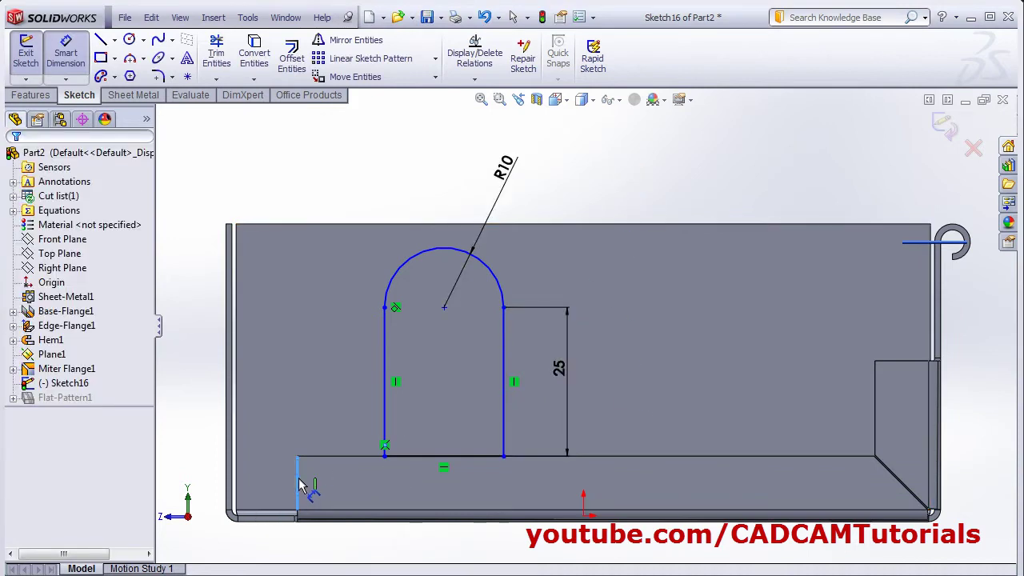
{"action": "left_click", "coordinate": [384, 424]}
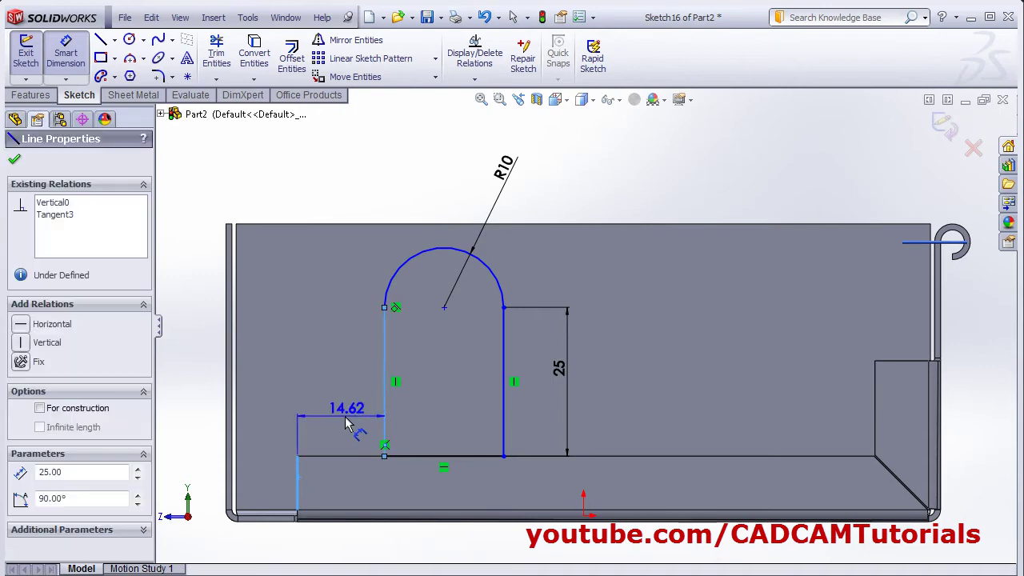
{"action": "left_click", "coordinate": [347, 422]}
{"action": "type", "text": "10"}
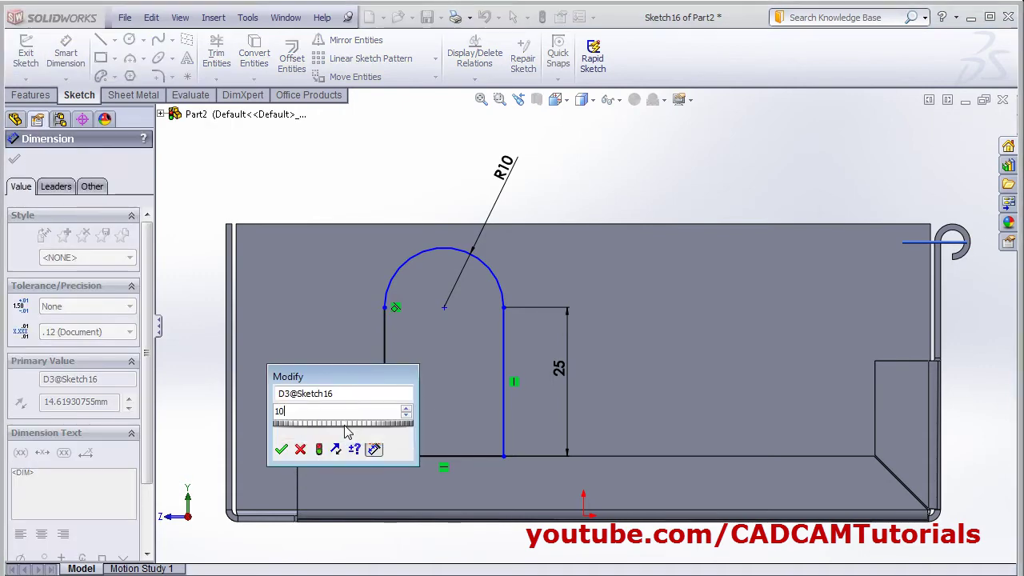
{"action": "key", "text": "Return"}
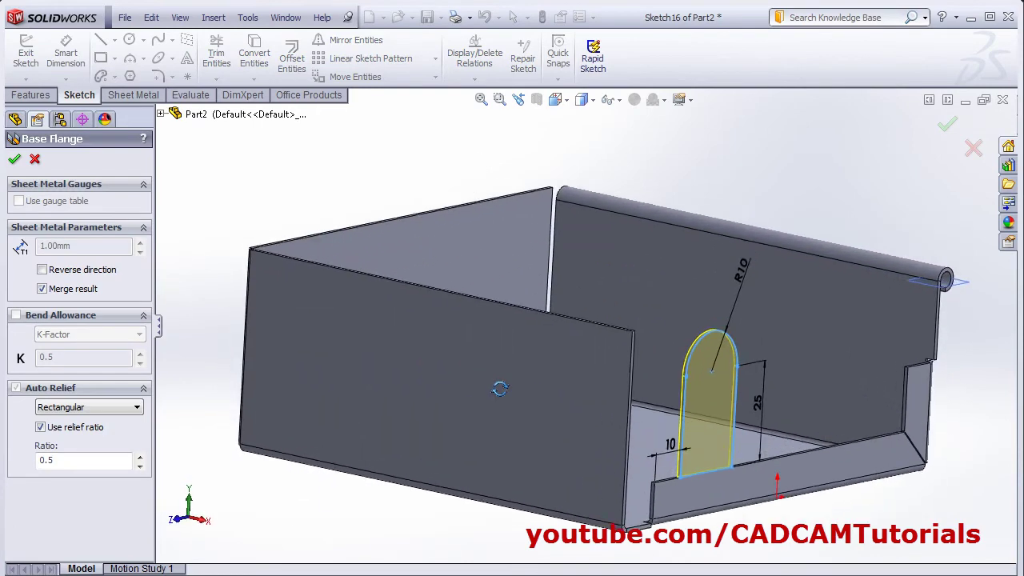
{"action": "left_click", "coordinate": [16, 160]}
- Scroll the PDF drawing to review Detail A and the flat pattern, then return to SolidWorks
{"action": "key", "text": "alt+Tab"}
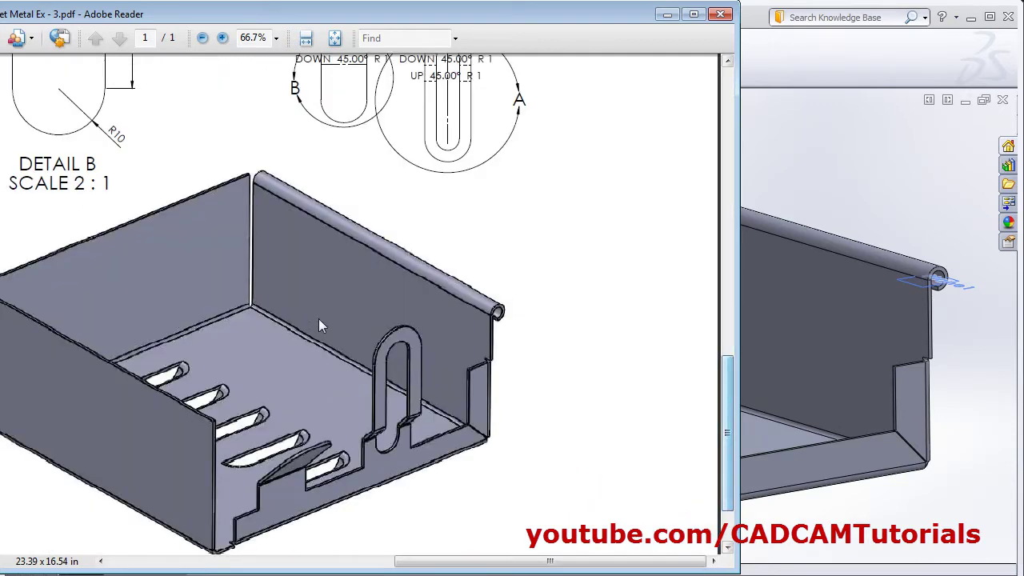
{"action": "left_click_drag", "start_coordinate": [404, 560], "coordinate": [91, 541]}
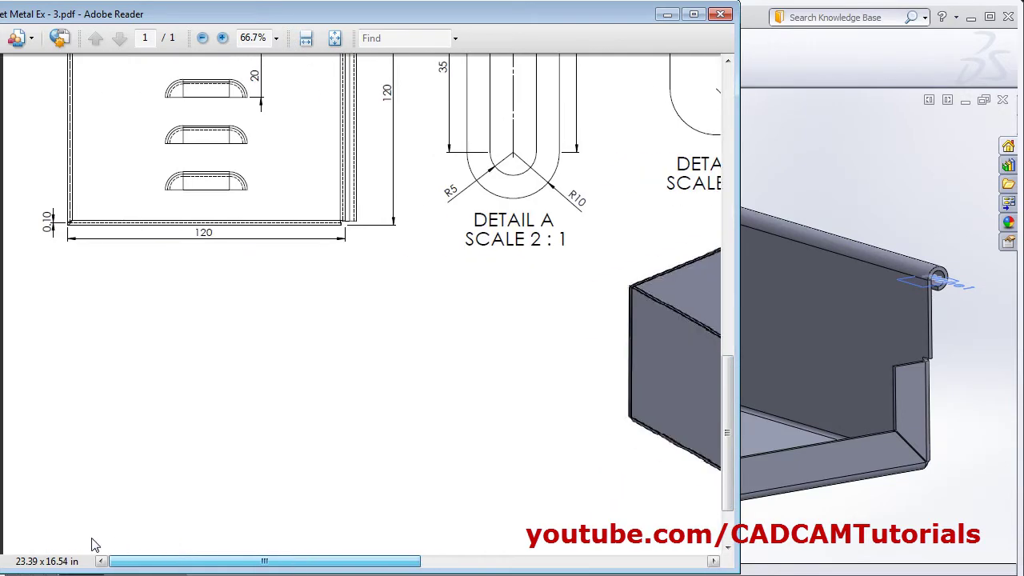
{"action": "scroll", "coordinate": [726, 445], "scroll_direction": "up", "scroll_amount": 1}
{"action": "scroll", "coordinate": [734, 445], "scroll_direction": "up", "scroll_amount": 5}
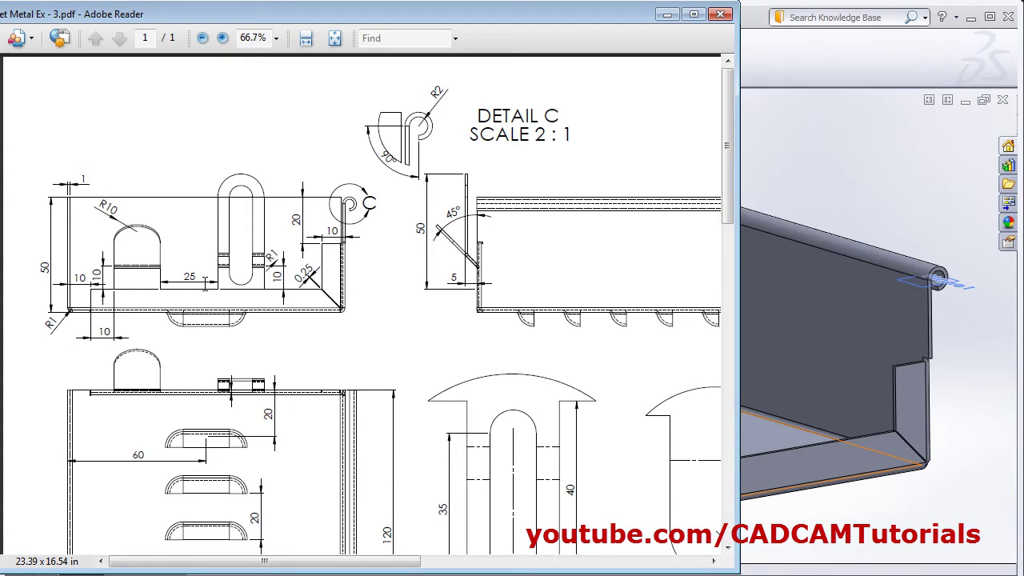
{"action": "scroll", "coordinate": [570, 231], "scroll_direction": "down", "scroll_amount": 2}
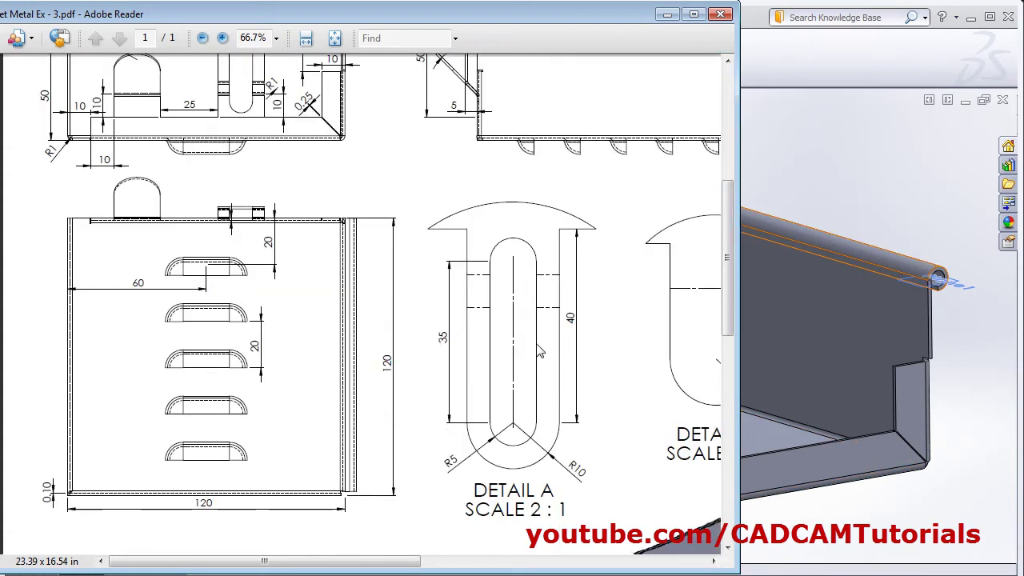
{"action": "left_click", "coordinate": [896, 512]}
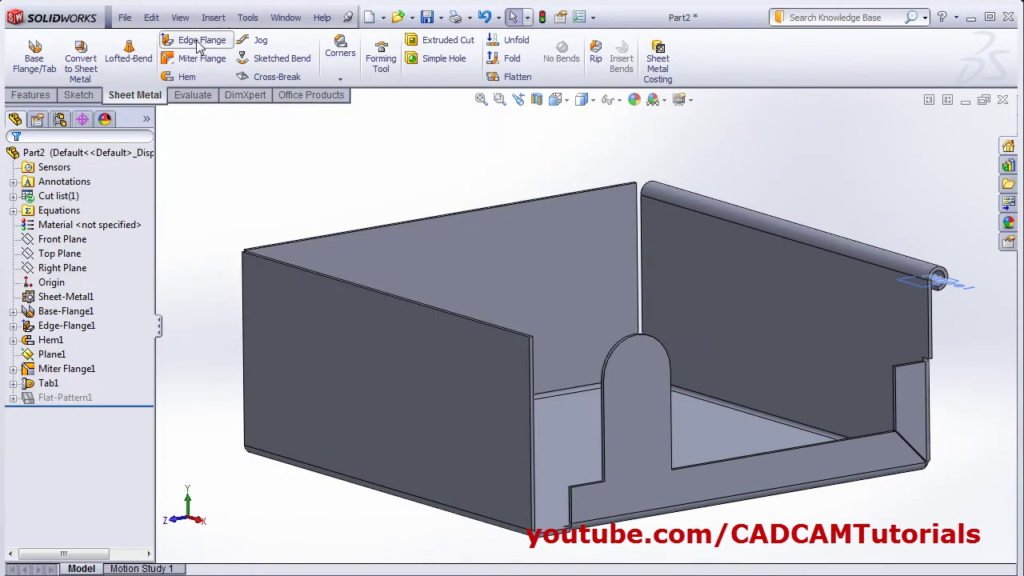
- Start a new Base Flange/Tab sketch on the front flange face, viewed normal to it
{"action": "left_click", "coordinate": [36, 67]}
{"action": "left_click", "coordinate": [787, 465]}
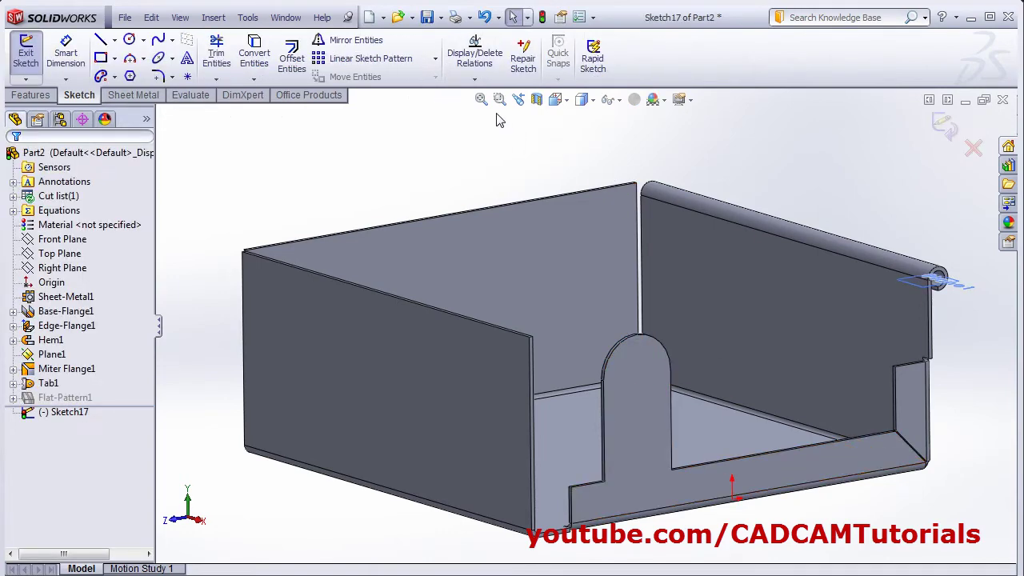
{"action": "left_click", "coordinate": [556, 99]}
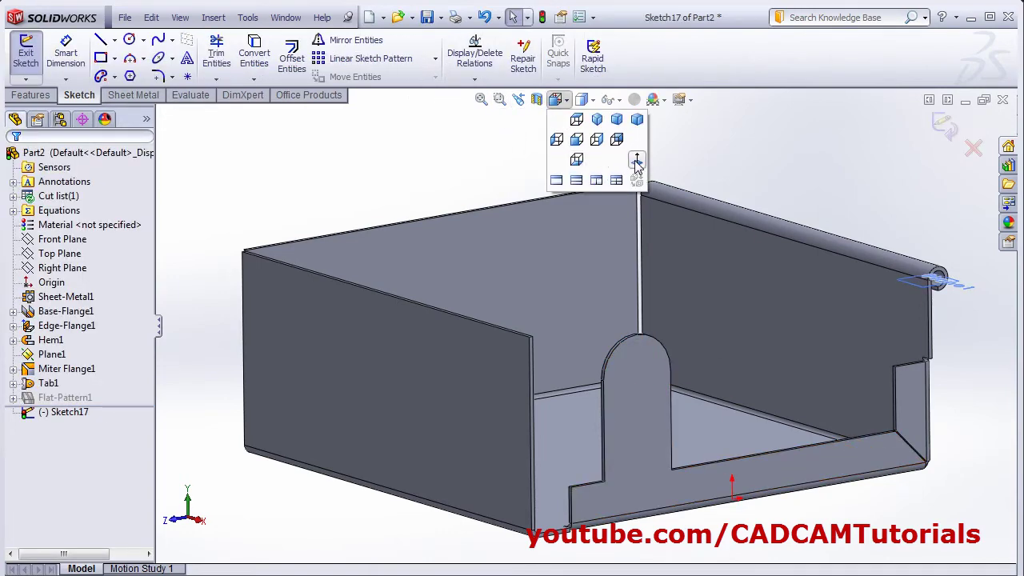
{"action": "left_click", "coordinate": [636, 162]}
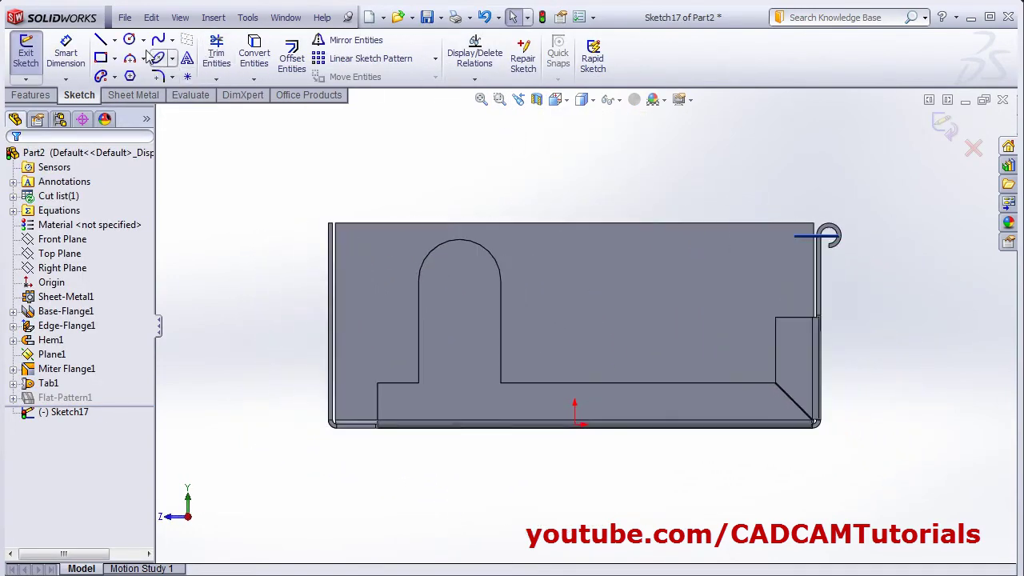
- Draw a corner rectangle right of the first tab, with a circle centred on its top edge
{"action": "left_click", "coordinate": [101, 57]}
{"action": "scroll", "coordinate": [728, 137], "scroll_direction": "down", "scroll_amount": 2}
{"action": "left_click", "coordinate": [544, 492]}
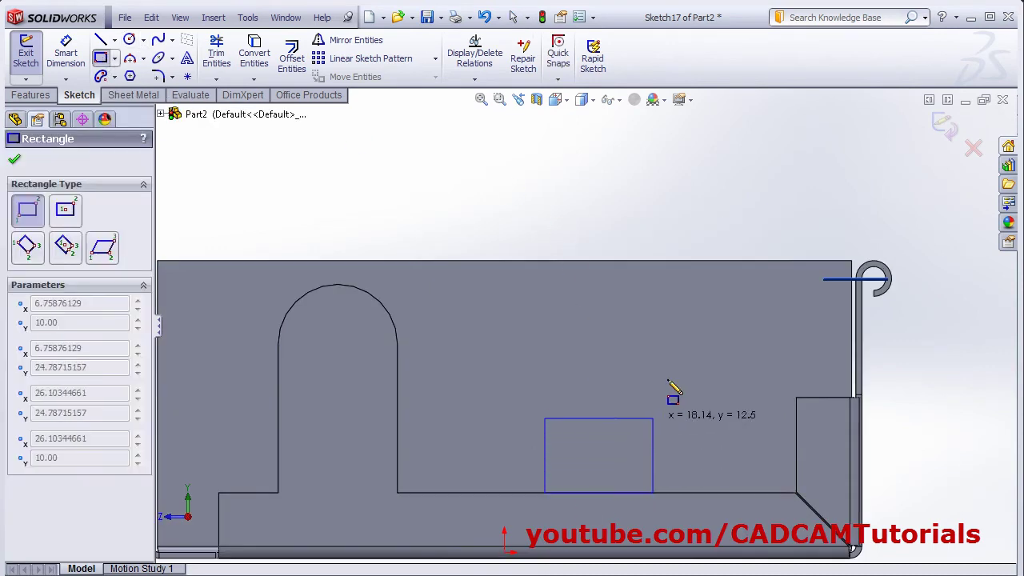
{"action": "left_click", "coordinate": [664, 340]}
{"action": "left_click", "coordinate": [129, 39]}
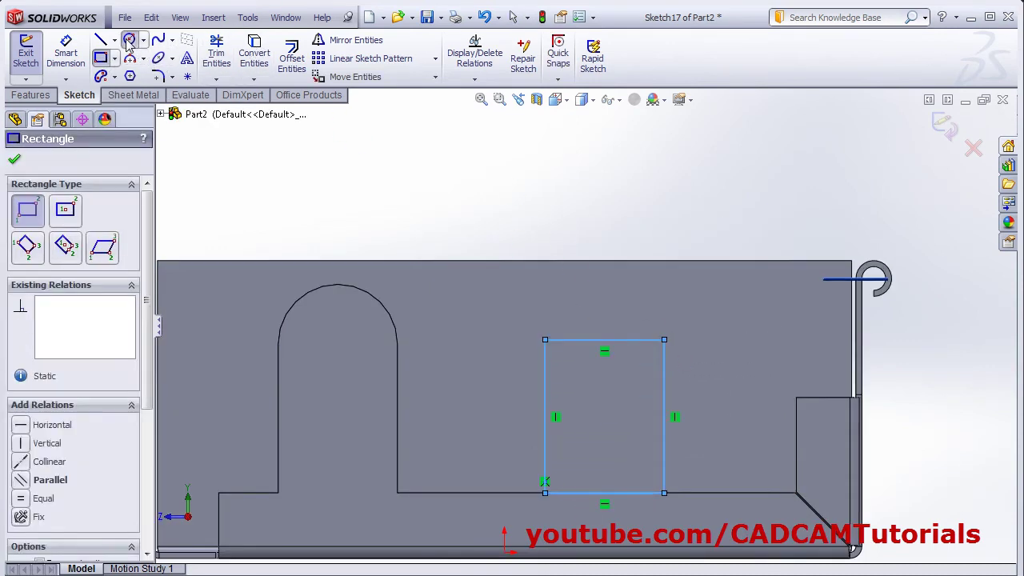
{"action": "left_click", "coordinate": [604, 340]}
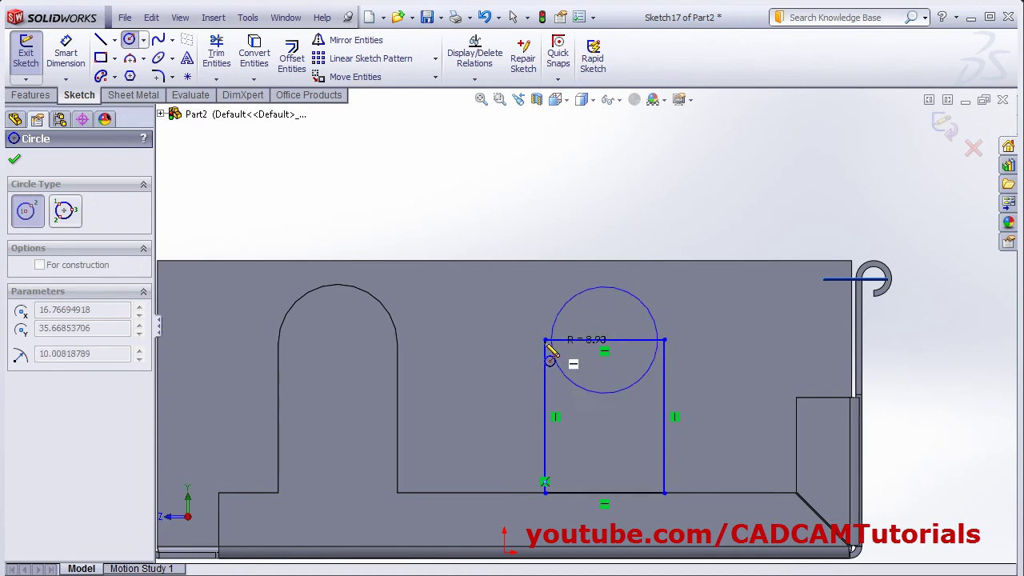
{"action": "left_click", "coordinate": [545, 344]}
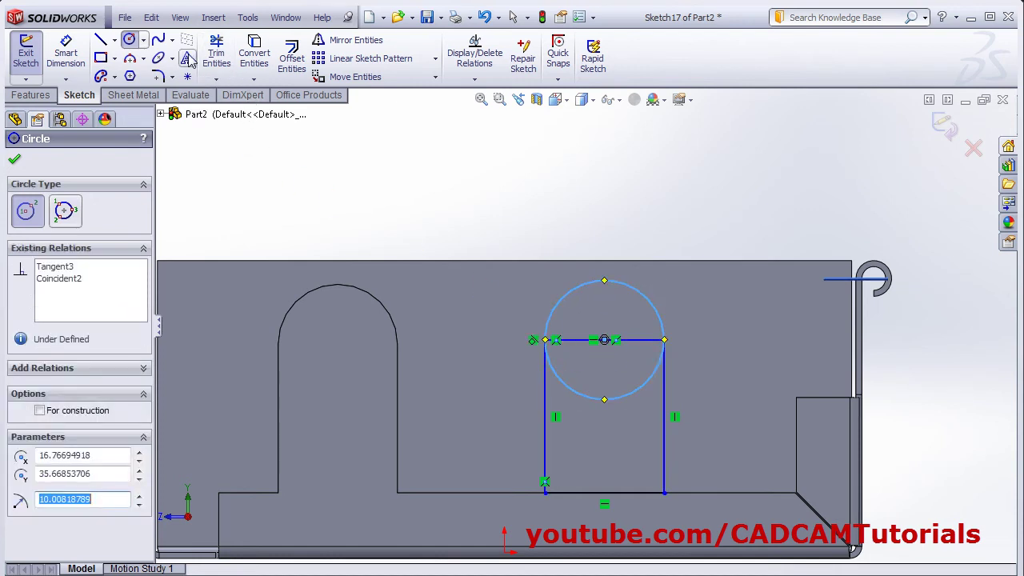
- Trim the circle's lower half and the rectangle's top line to leave a rounded cap
{"action": "left_click", "coordinate": [216, 54]}
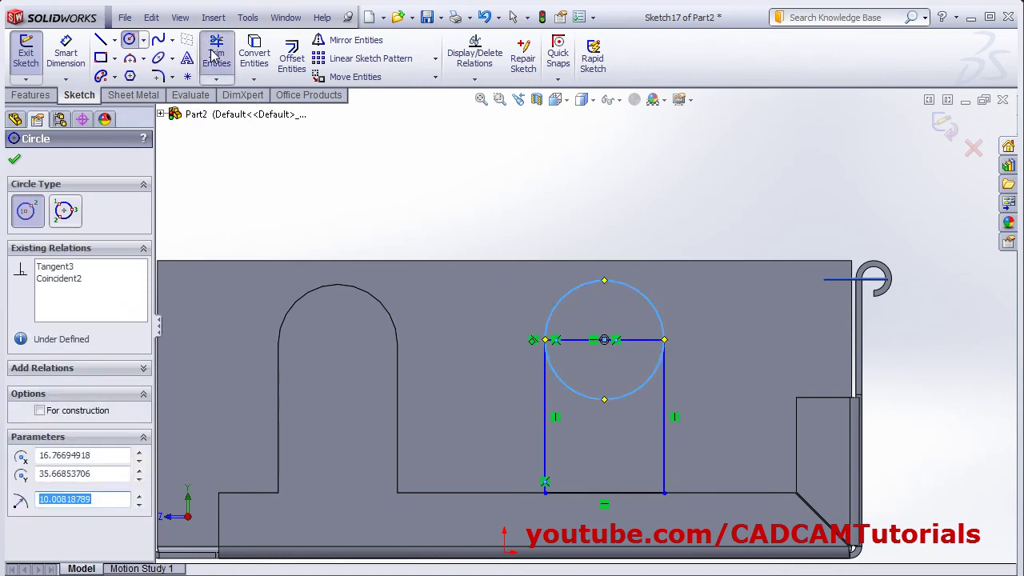
{"action": "left_click", "coordinate": [602, 397]}
{"action": "left_click", "coordinate": [610, 343]}
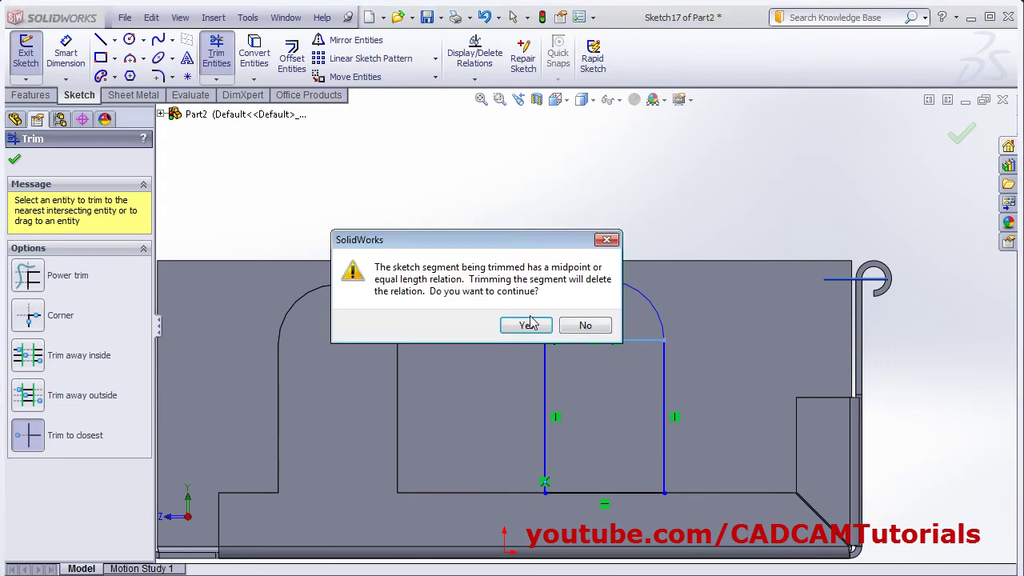
{"action": "left_click", "coordinate": [524, 325]}
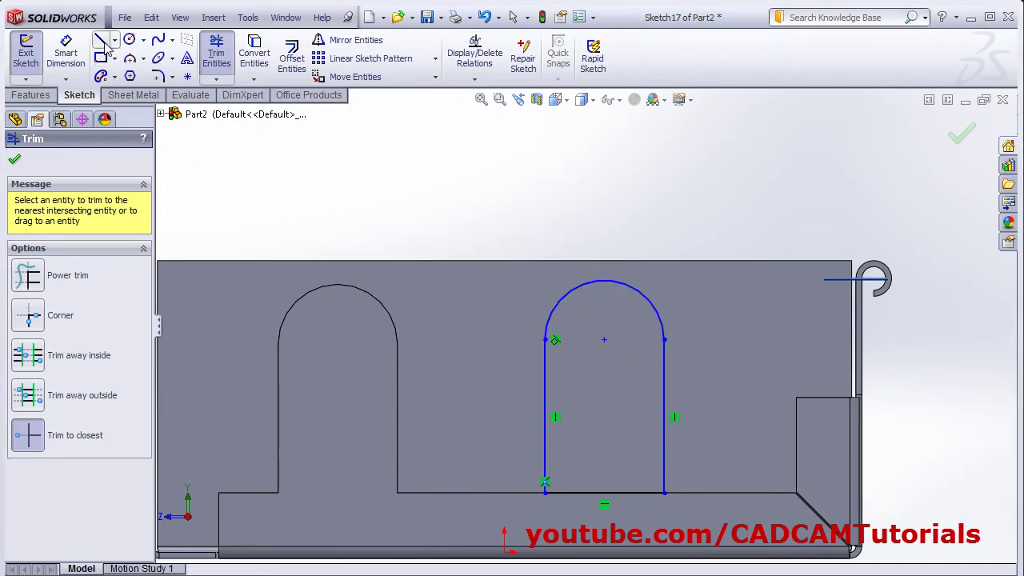
{"action": "left_click", "coordinate": [65, 54]}
- Dimension the tab's arc to a 10 mm radius and its side line to 40 mm
{"action": "left_click", "coordinate": [643, 300]}
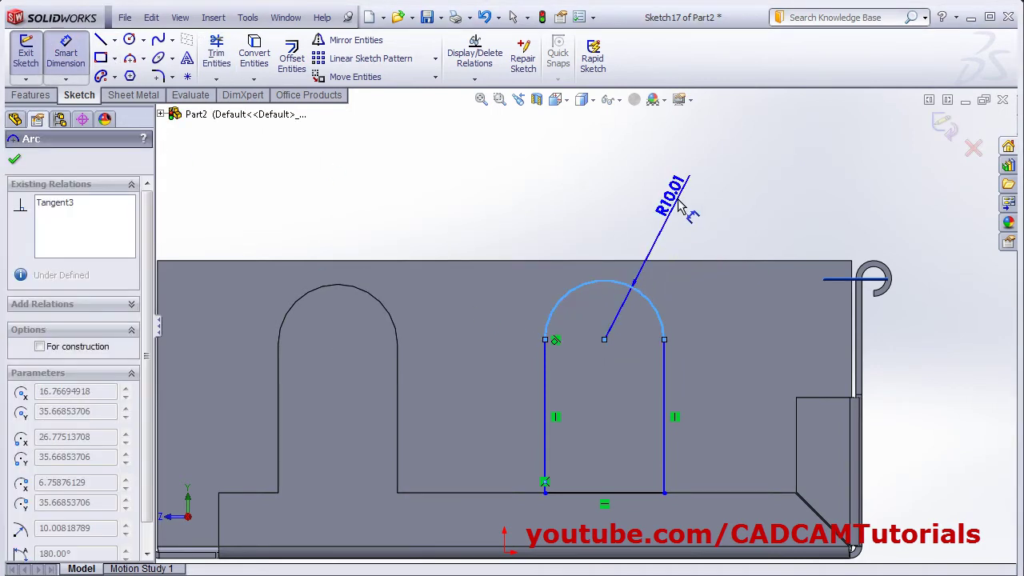
{"action": "left_click", "coordinate": [676, 200]}
{"action": "type", "text": "10"}
{"action": "key", "text": "Return"}
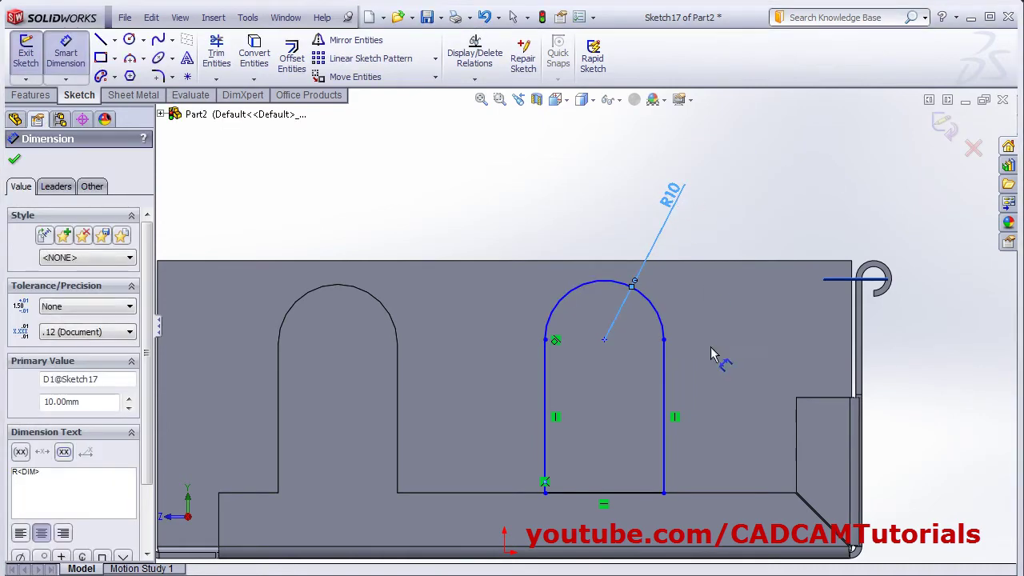
{"action": "left_click", "coordinate": [666, 400]}
{"action": "left_click", "coordinate": [716, 392]}
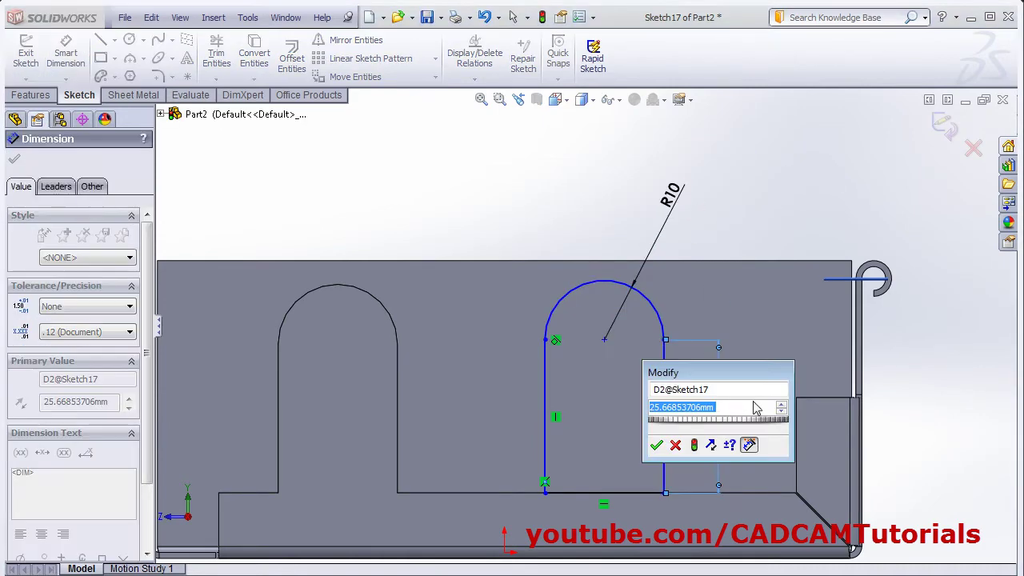
{"action": "type", "text": "40"}
{"action": "key", "text": "Return"}
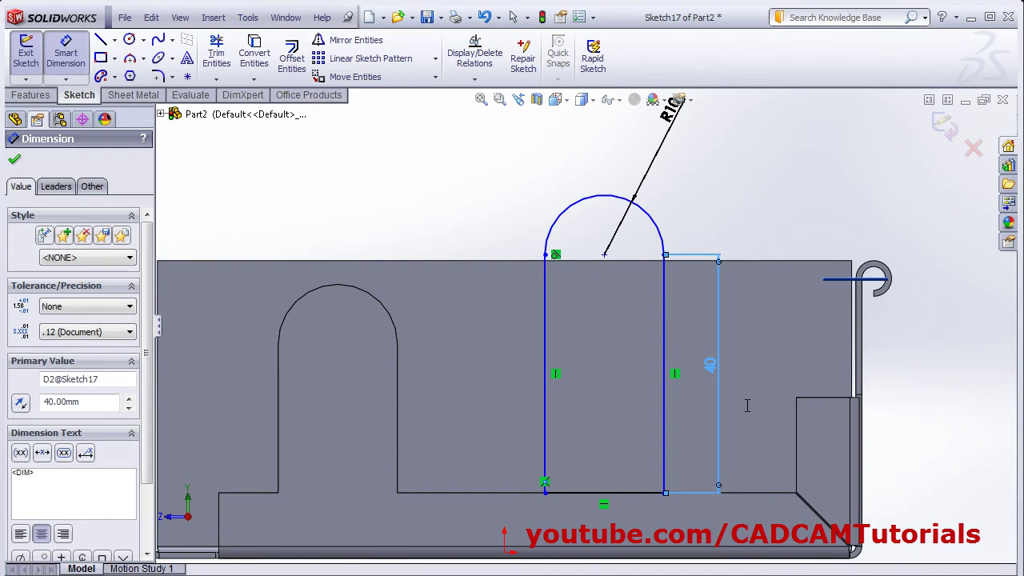
- Space the tall tab 25 mm from the short tab, build it, and compare with the PDF
{"action": "left_click", "coordinate": [398, 448]}
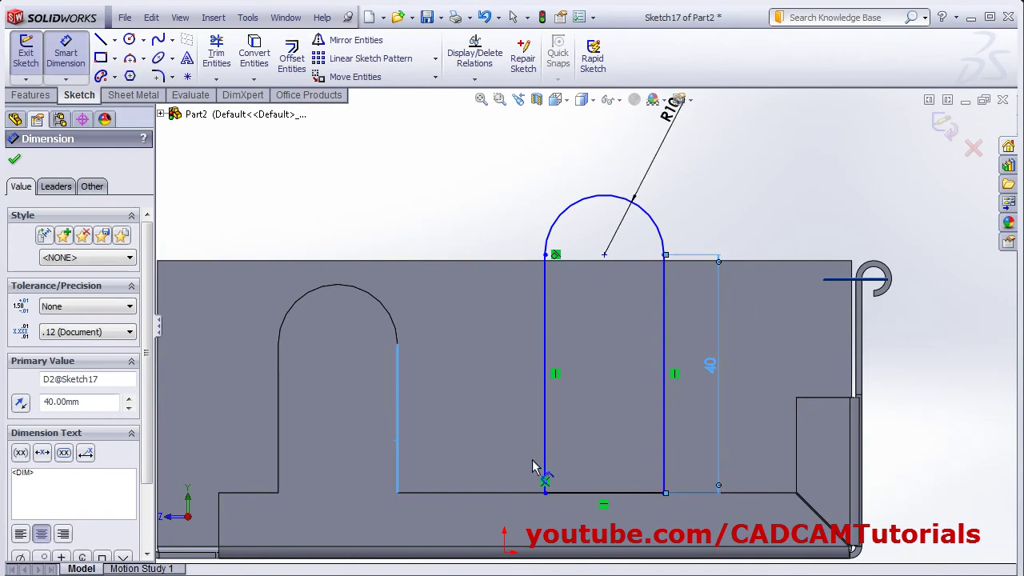
{"action": "left_click", "coordinate": [544, 457]}
{"action": "left_click", "coordinate": [488, 418]}
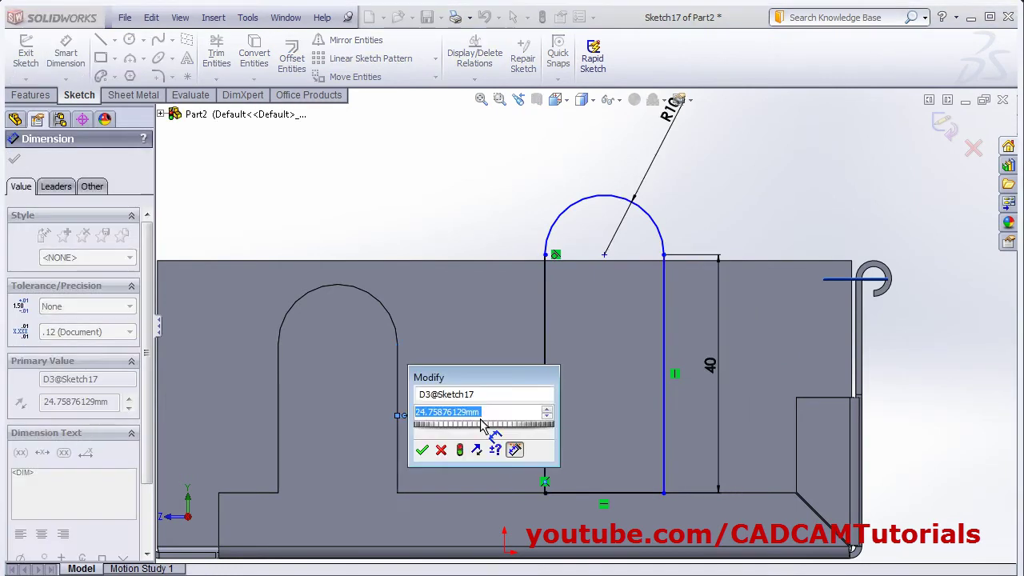
{"action": "type", "text": "25"}
{"action": "key", "text": "Return"}
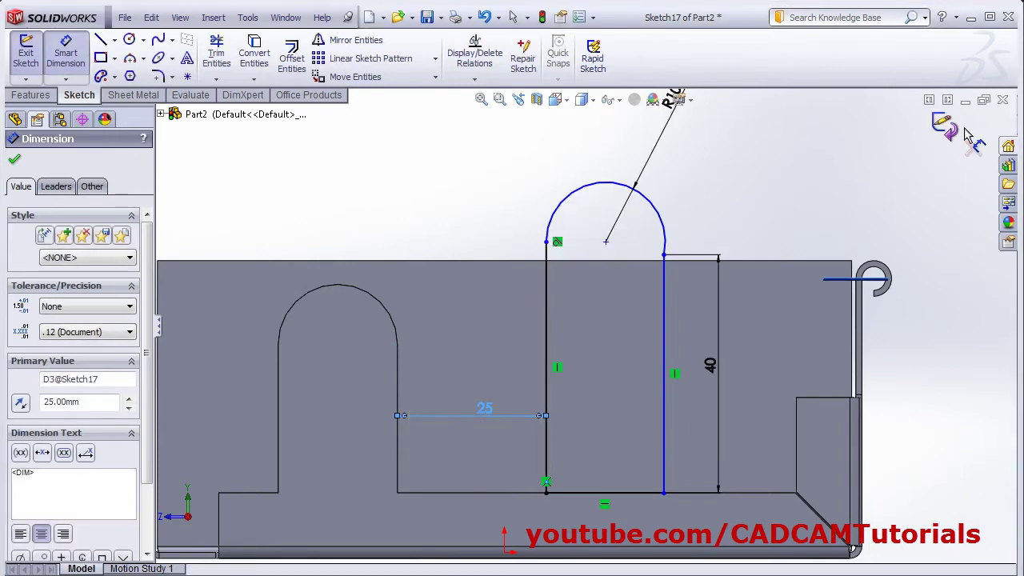
{"action": "key", "text": "Escape"}
{"action": "key", "text": "Return"}
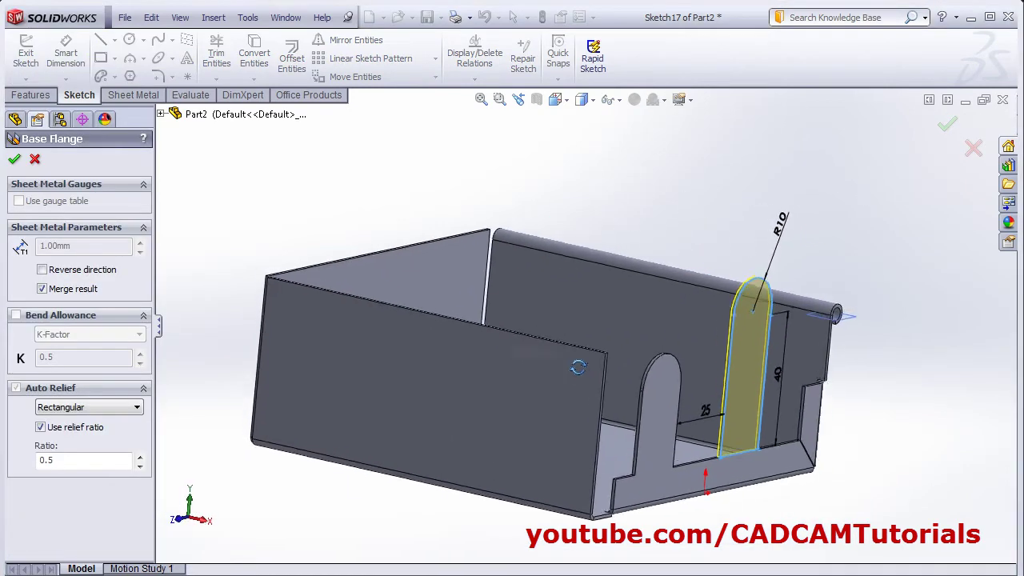
{"action": "left_click", "coordinate": [15, 160]}
{"action": "key", "text": "alt+Tab"}
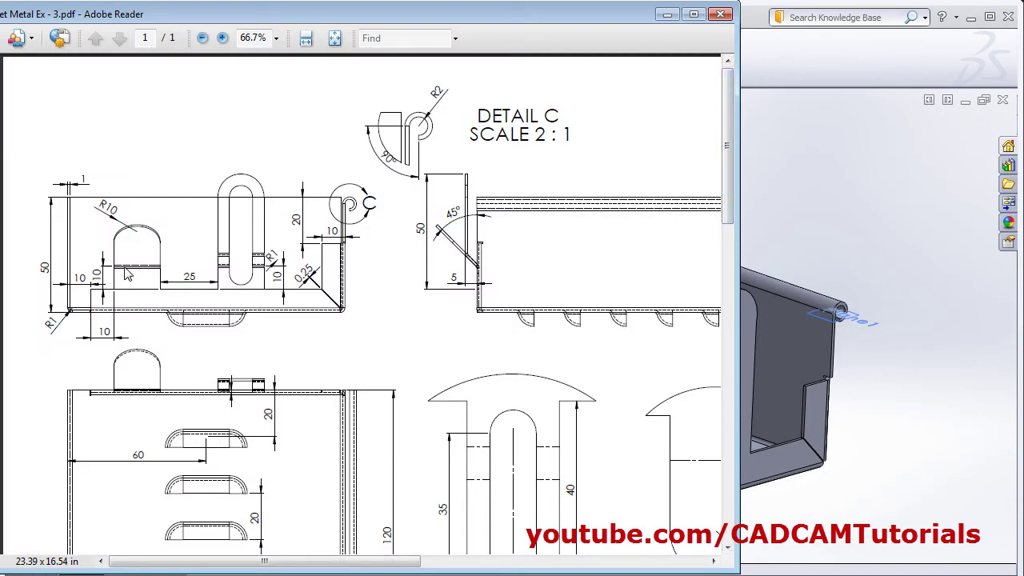
{"action": "key", "text": "alt+Tab"}
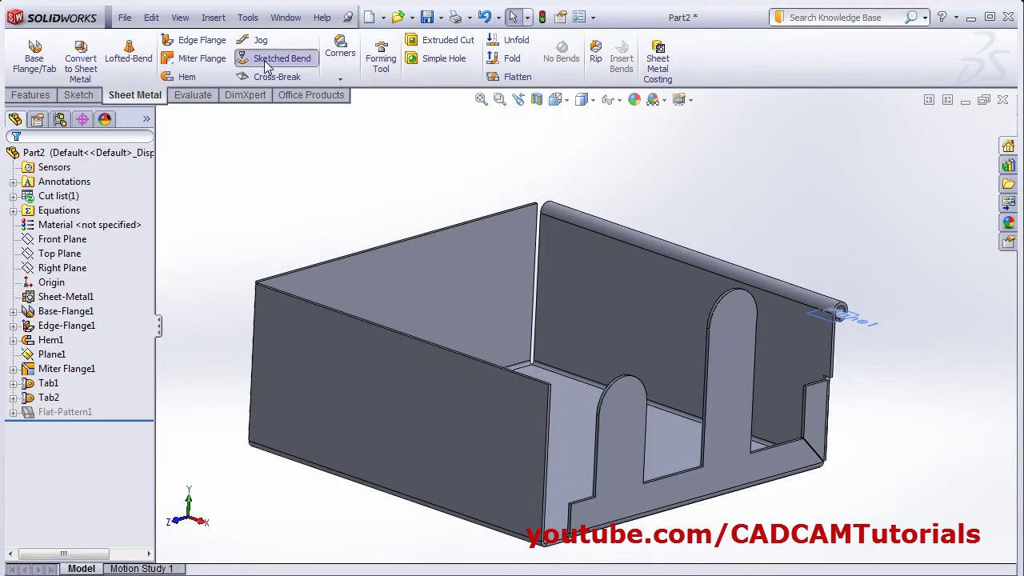
- Start a Sketched Bend on the front wall and draw a line across the short tab
{"action": "left_click", "coordinate": [271, 67]}
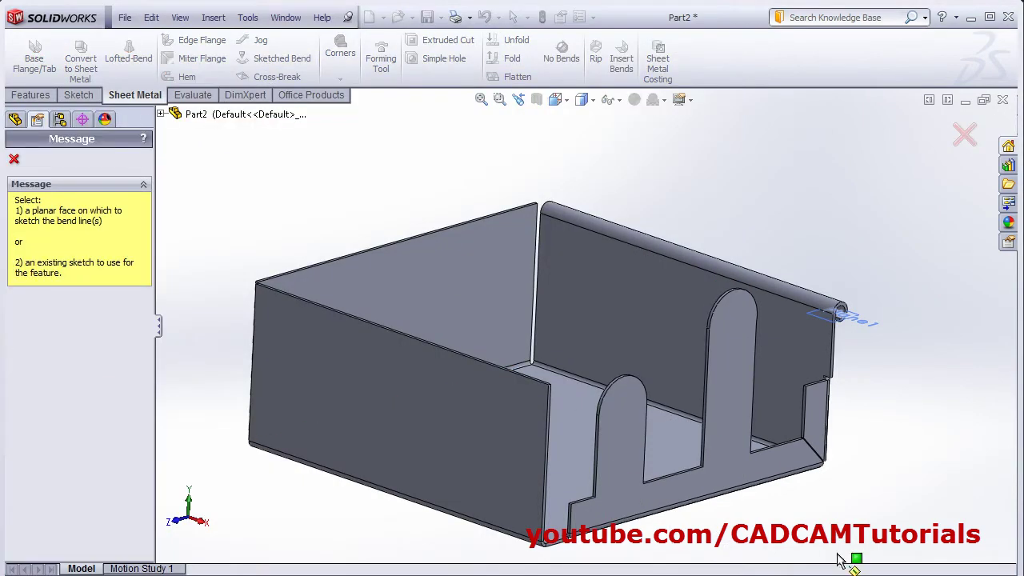
{"action": "left_click", "coordinate": [620, 470]}
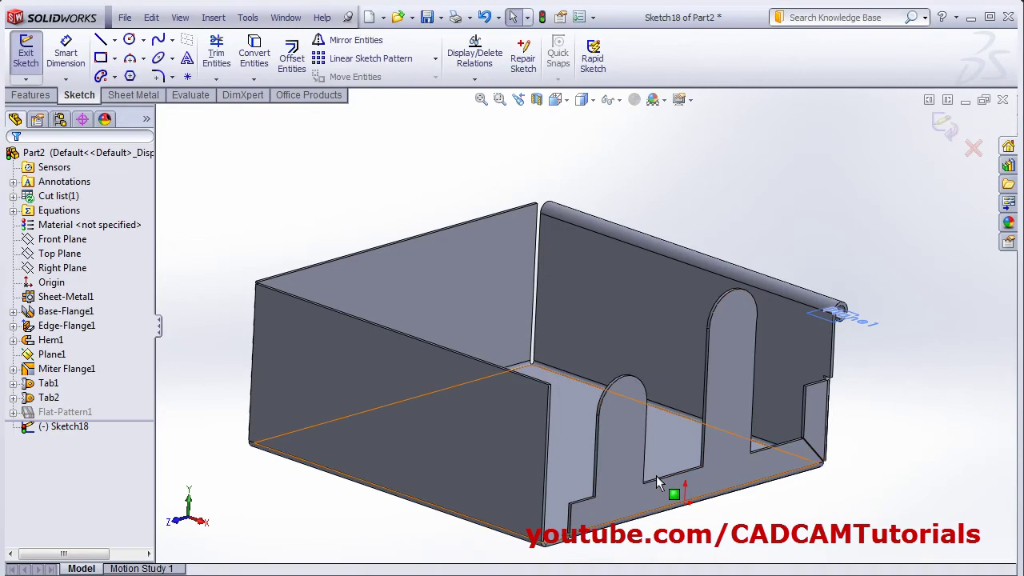
{"action": "left_click", "coordinate": [100, 39]}
{"action": "left_click", "coordinate": [598, 469]}
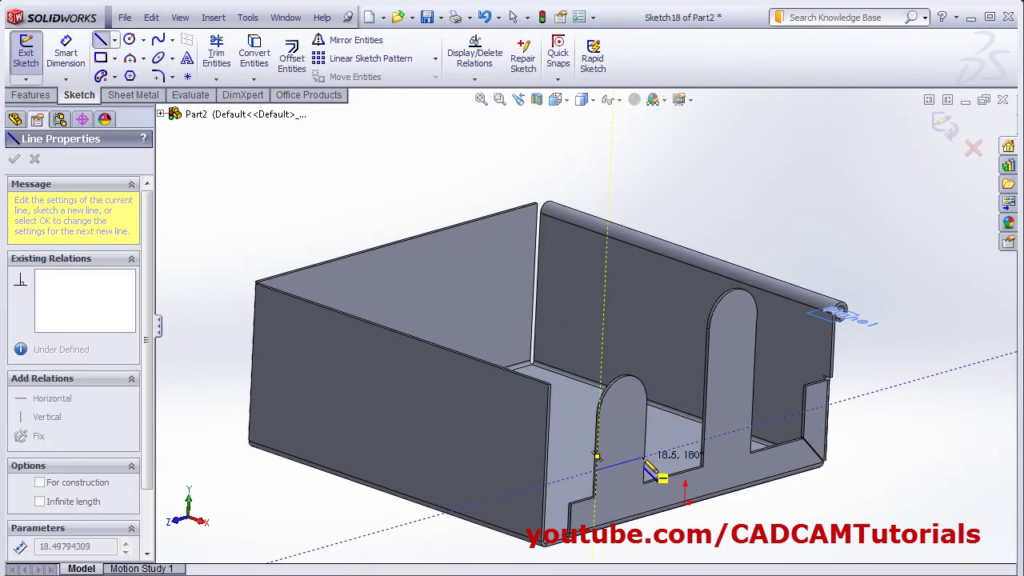
{"action": "left_click", "coordinate": [645, 458]}
- Dimension the bend line 10 mm above the flange edge and exit the sketch
{"action": "scroll", "coordinate": [650, 470], "scroll_direction": "down", "scroll_amount": 5}
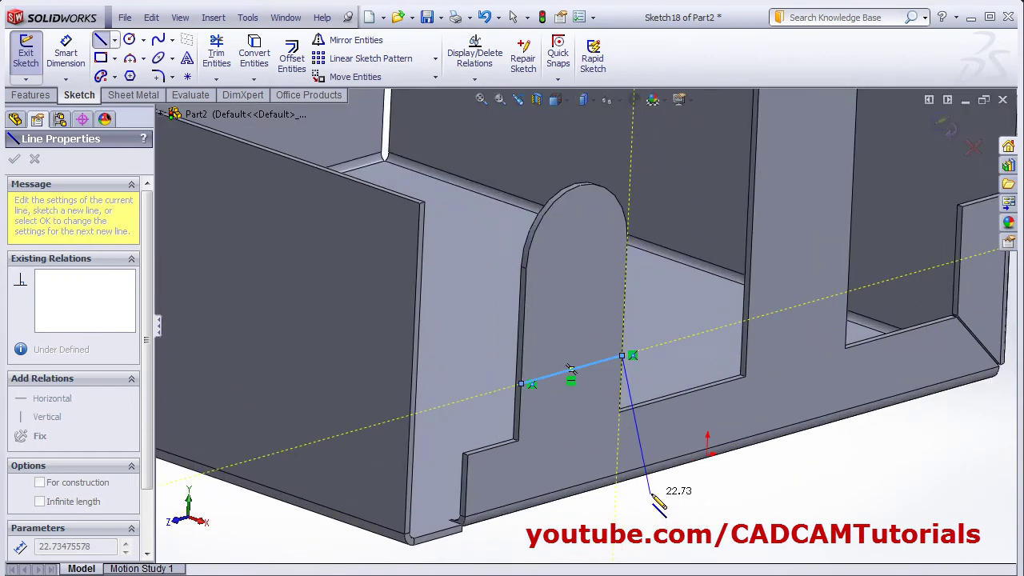
{"action": "left_click", "coordinate": [61, 55]}
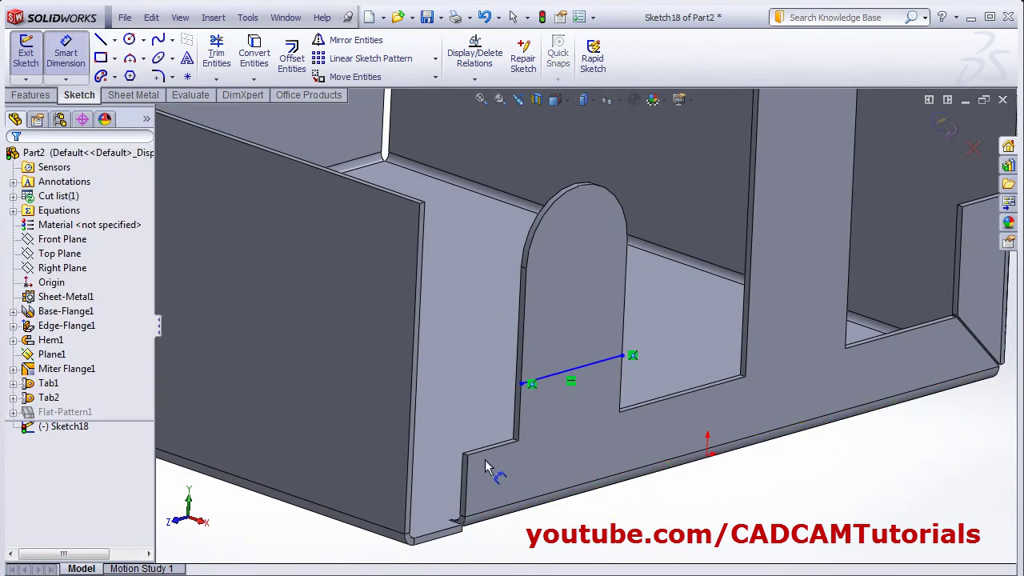
{"action": "left_click", "coordinate": [570, 375]}
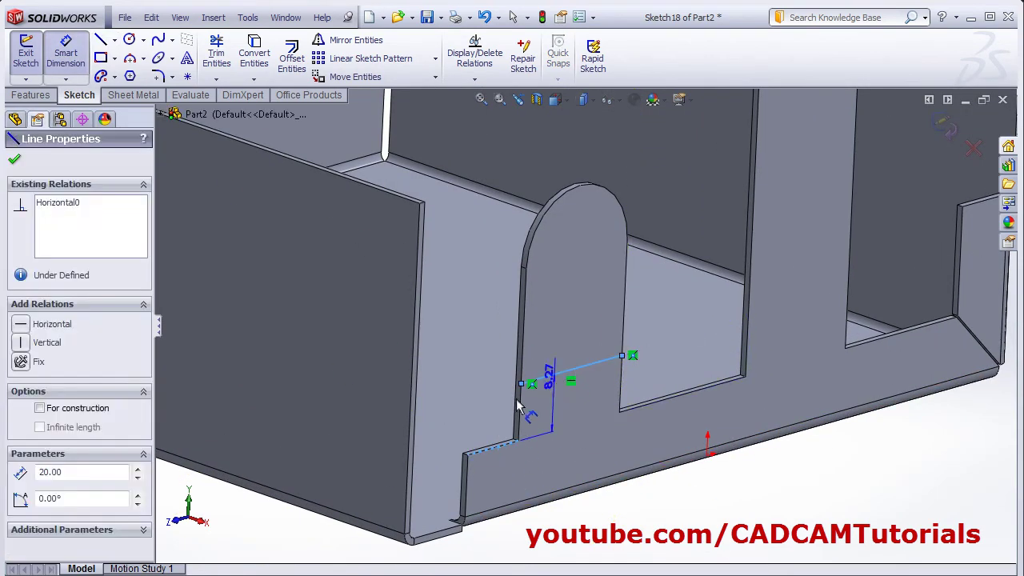
{"action": "left_click", "coordinate": [490, 428]}
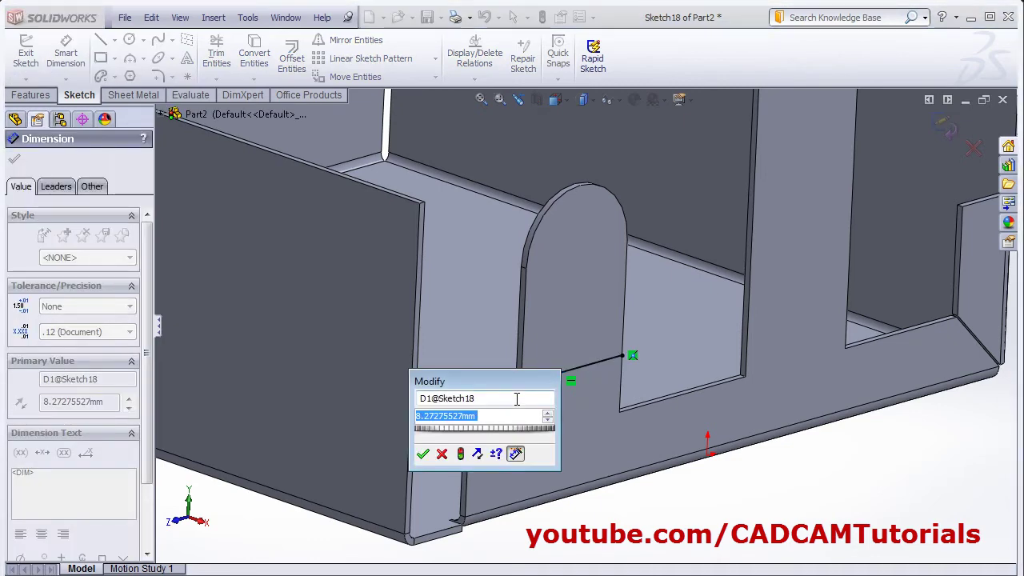
{"action": "type", "text": "10"}
{"action": "key", "text": "Return"}
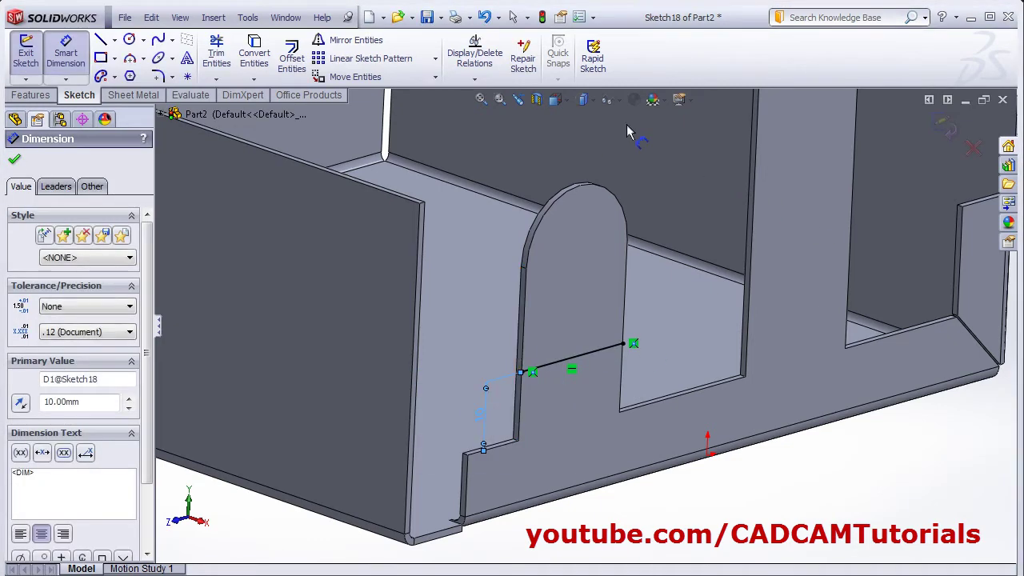
{"action": "left_click", "coordinate": [944, 126]}
{"action": "mouse_move", "coordinate": [680, 334]}
{"action": "middle_mouse_down"}
{"action": "mouse_move", "coordinate": [640, 338]}
{"action": "mouse_move", "coordinate": [303, 285]}
{"action": "middle_mouse_up"}
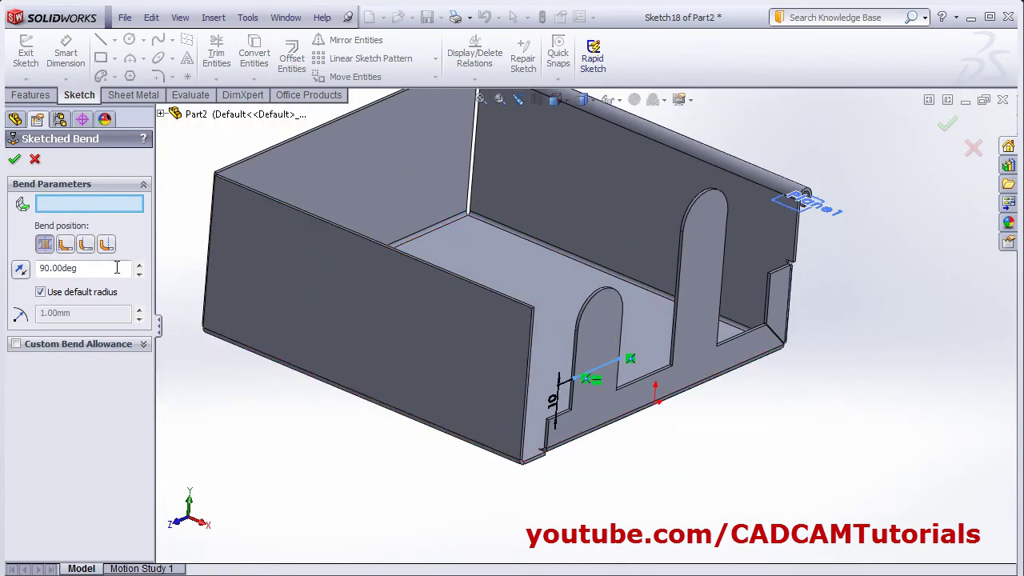
- Fold the short tab 45° with Material Inside and the tray wall fixed, then check Detail C
{"action": "key", "text": "alt+Tab"}
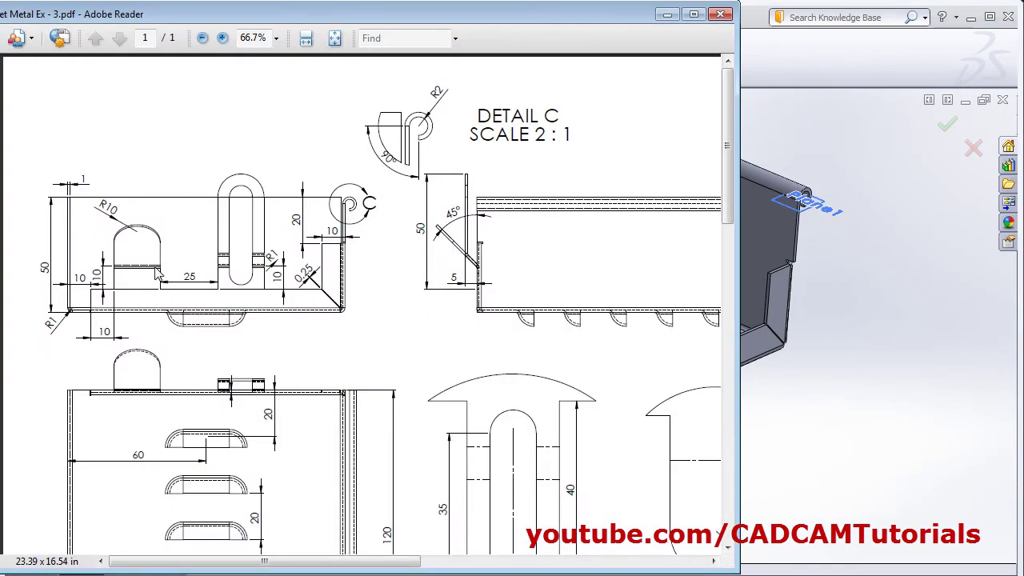
{"action": "key", "text": "alt+Tab"}
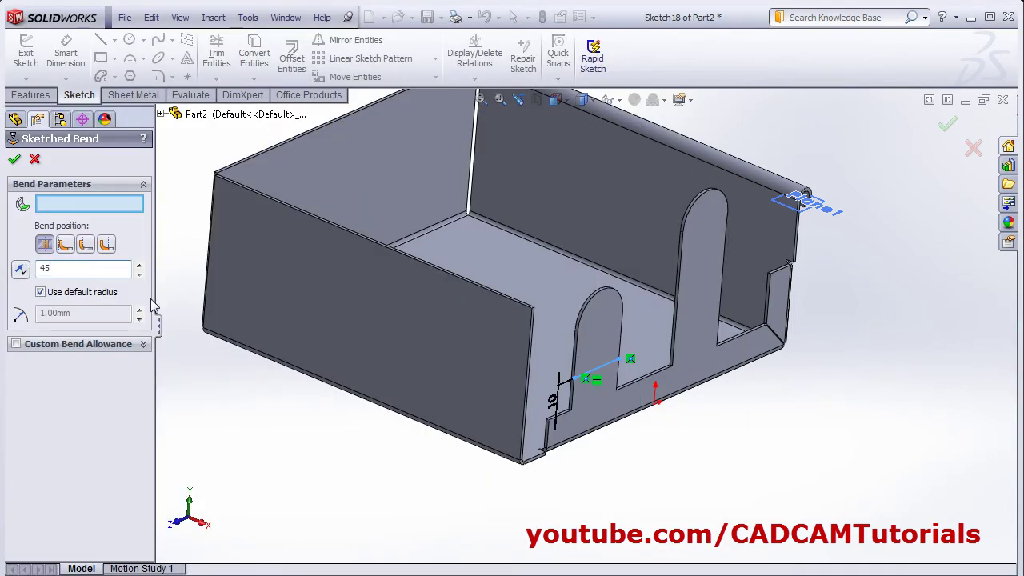
{"action": "left_click", "coordinate": [67, 245]}
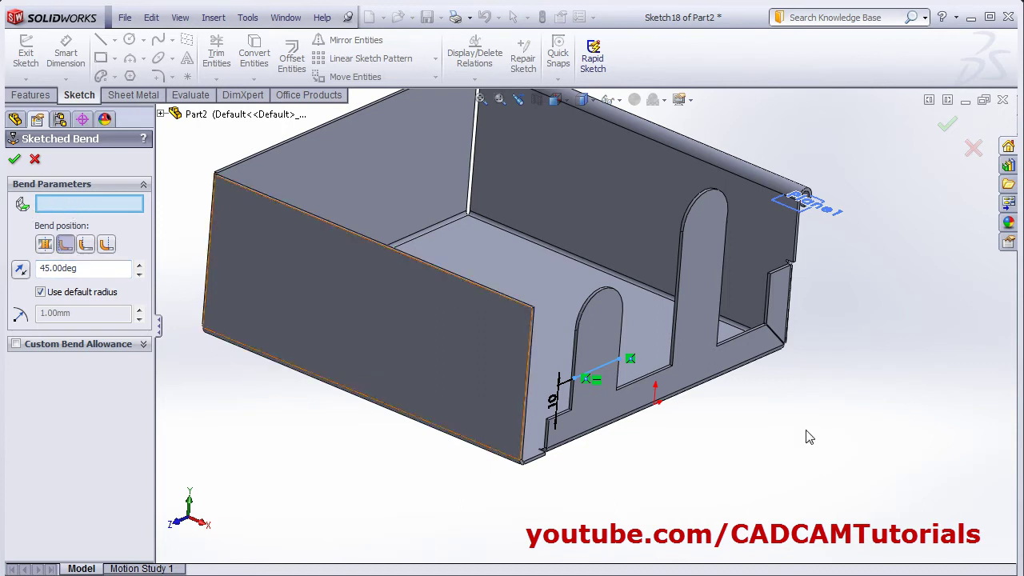
{"action": "left_click", "coordinate": [586, 411]}
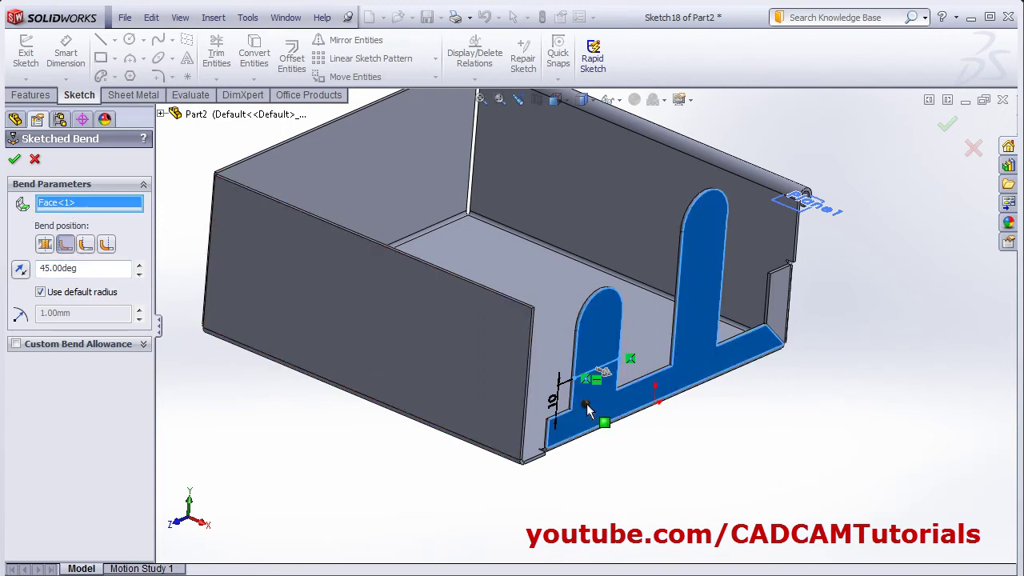
{"action": "left_click", "coordinate": [15, 160]}
{"action": "key", "text": "alt+Tab"}
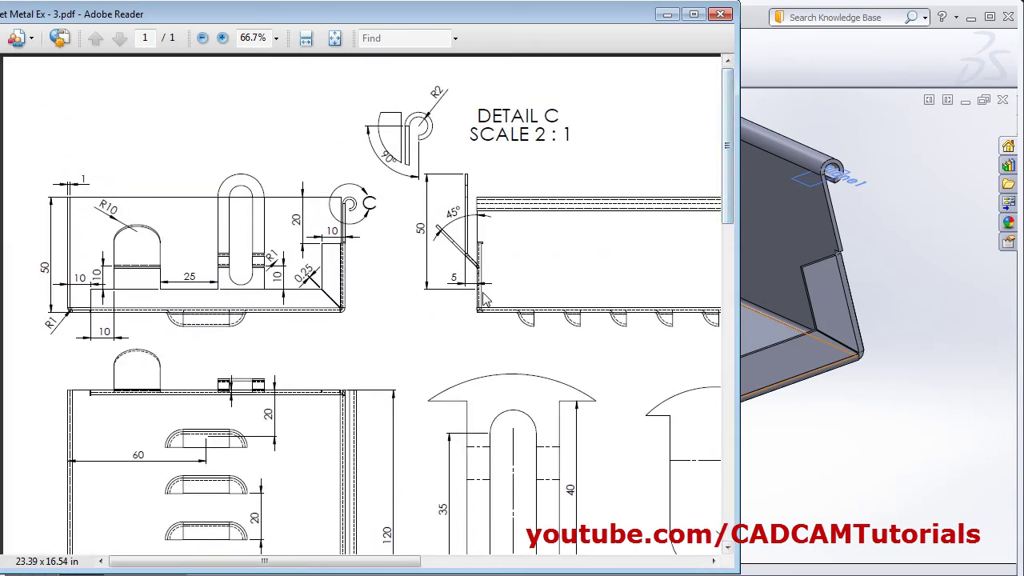
{"action": "scroll", "coordinate": [484, 288], "scroll_direction": "up", "scroll_amount": 3, "text": "ctrl"}
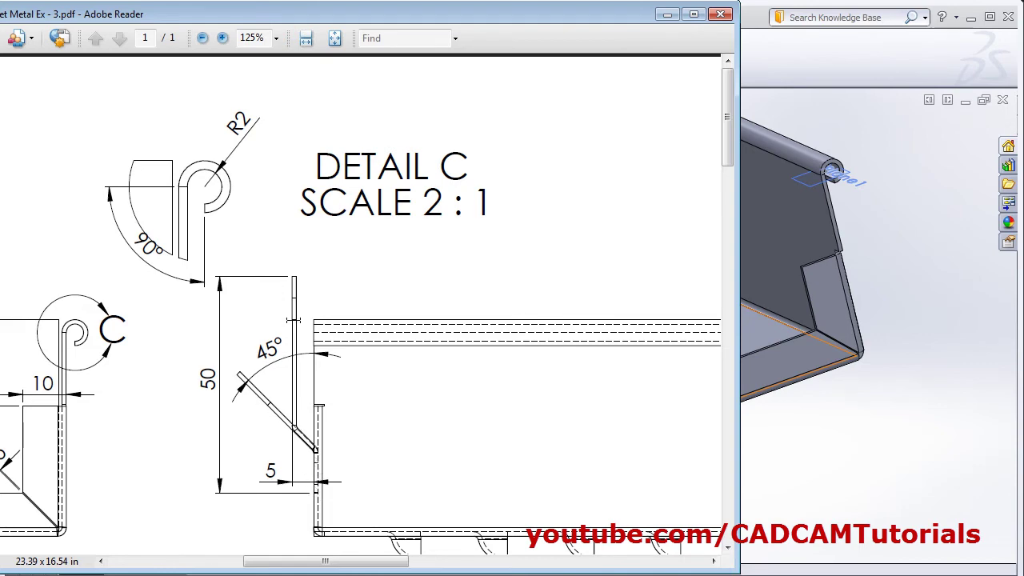
{"action": "key", "text": "alt+Tab"}
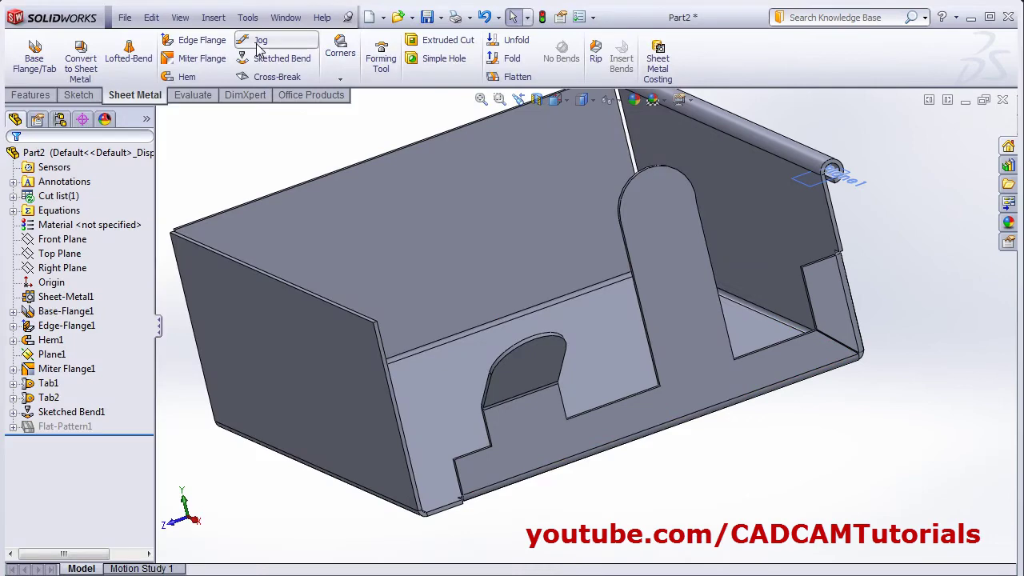
- Start a new sketch on the front wall and draw a horizontal line across the tall tab
{"action": "left_click", "coordinate": [258, 58]}
{"action": "left_click", "coordinate": [695, 364]}
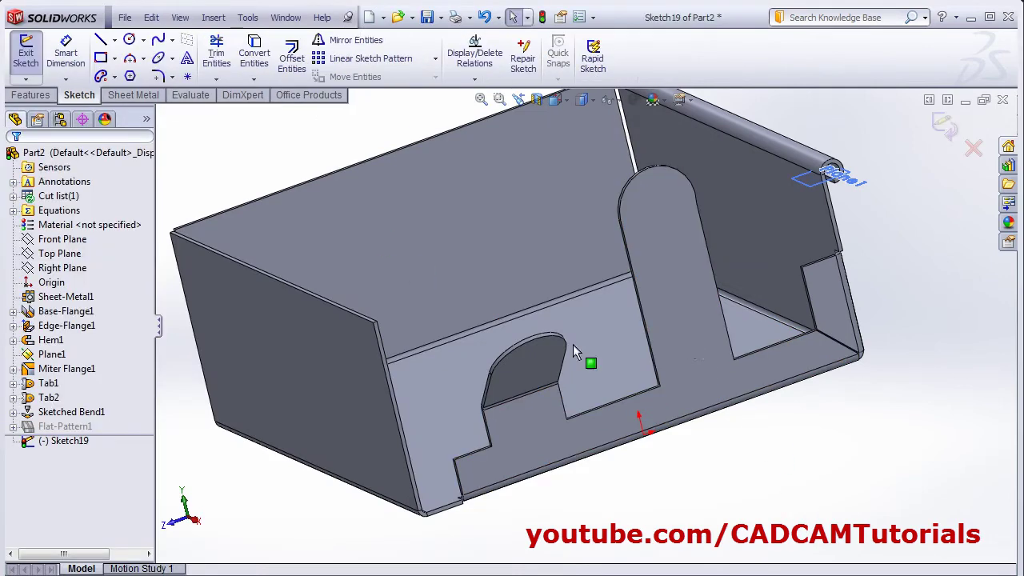
{"action": "key", "text": "alt+Tab"}
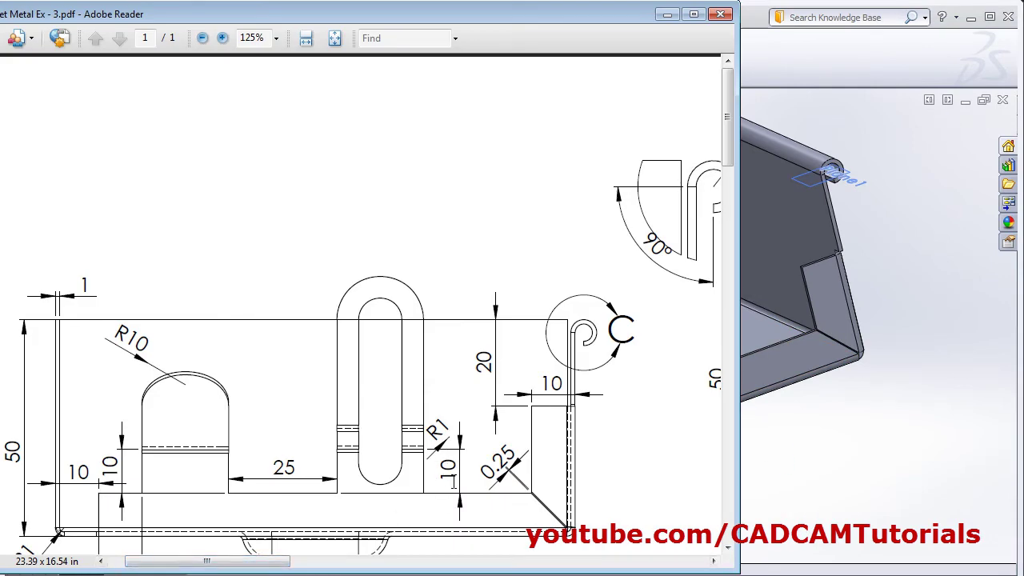
{"action": "key", "text": "alt+Tab"}
{"action": "left_click", "coordinate": [570, 101]}
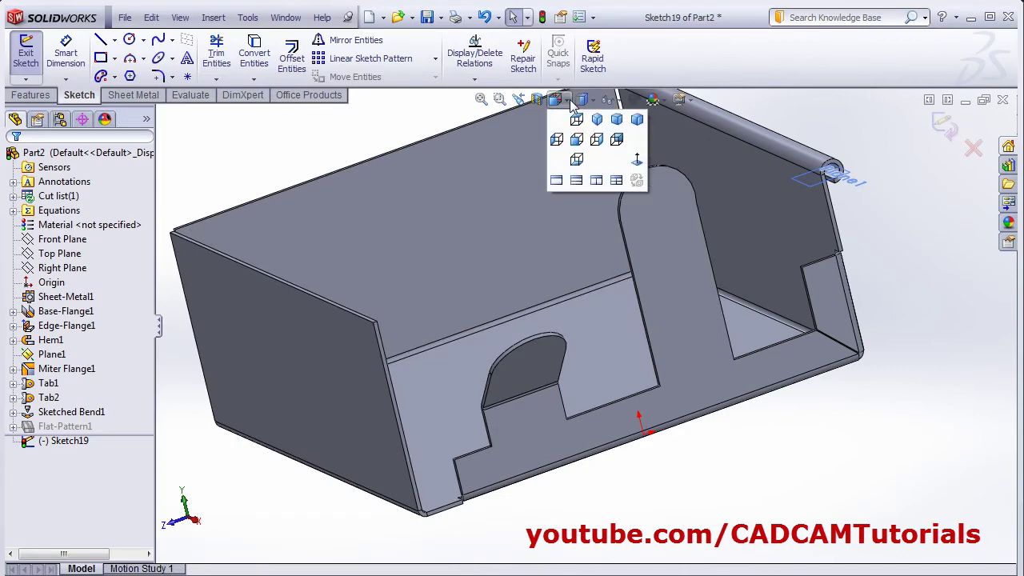
{"action": "left_click", "coordinate": [637, 158]}
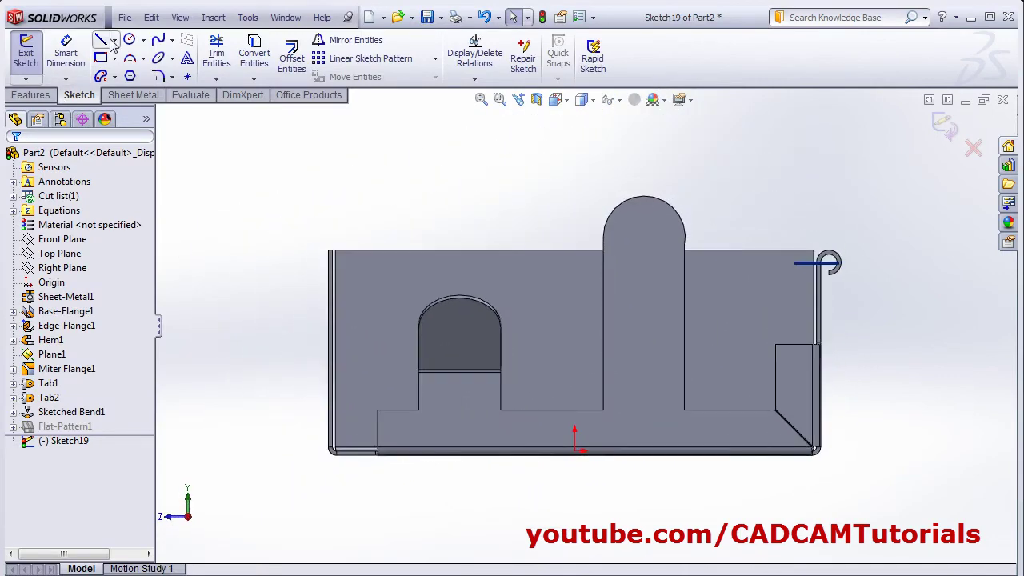
{"action": "left_click", "coordinate": [101, 39]}
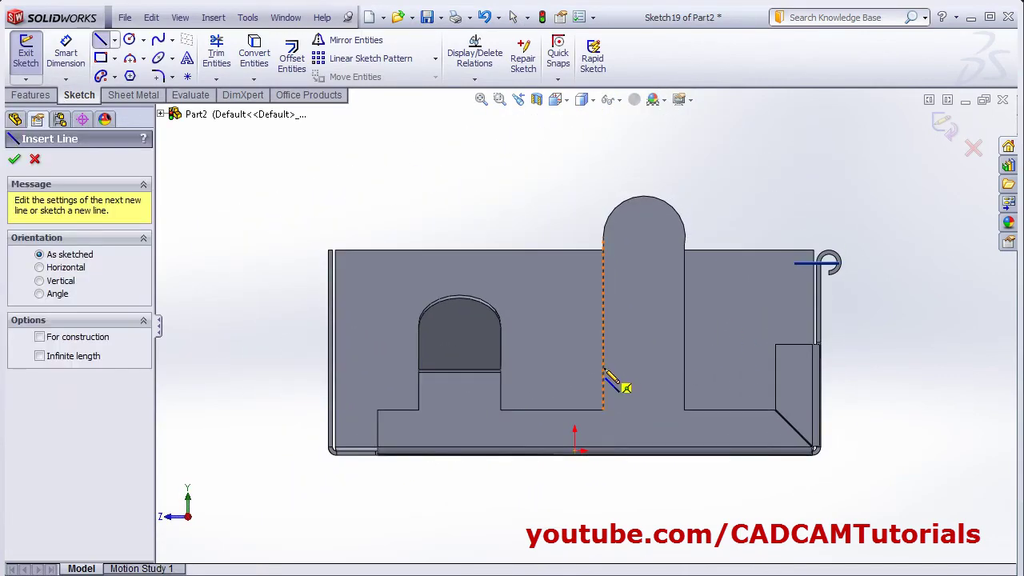
{"action": "left_click", "coordinate": [604, 323]}
{"action": "left_click", "coordinate": [684, 368]}
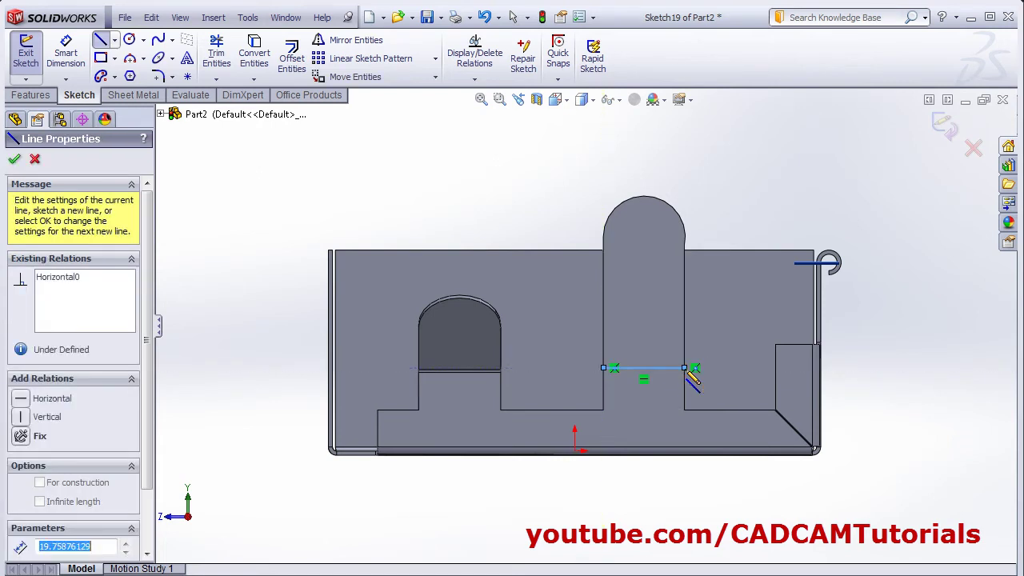
- Dimension the line 10 mm above the tall tab's bottom edge
{"action": "left_click", "coordinate": [65, 52]}
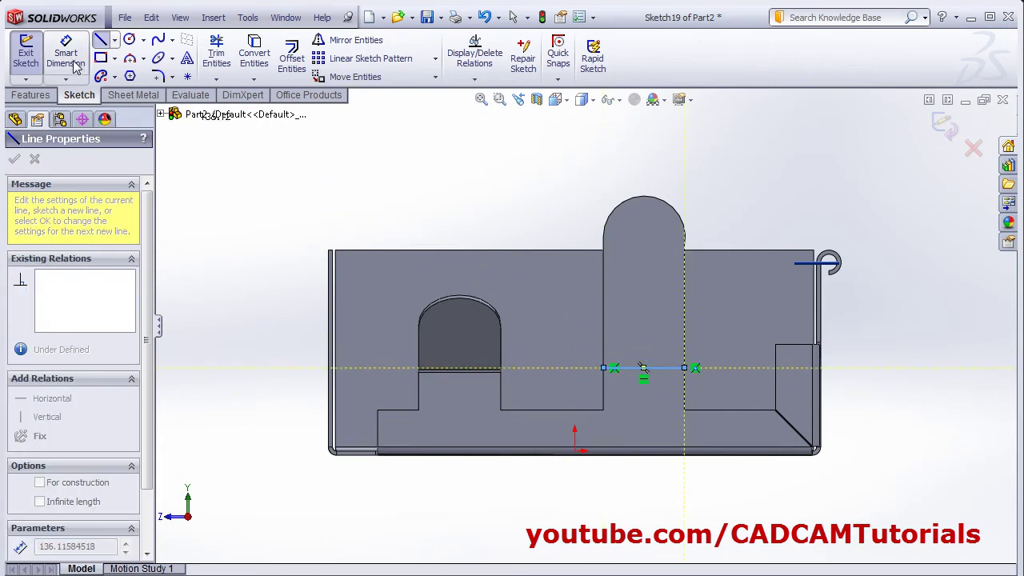
{"action": "left_click", "coordinate": [574, 411]}
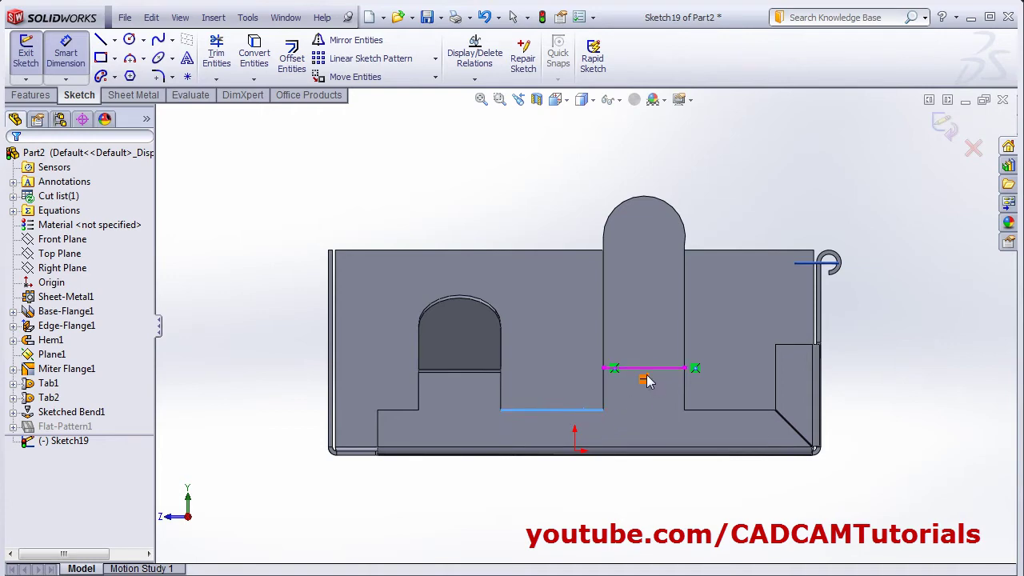
{"action": "left_click", "coordinate": [645, 379]}
{"action": "left_click", "coordinate": [559, 384]}
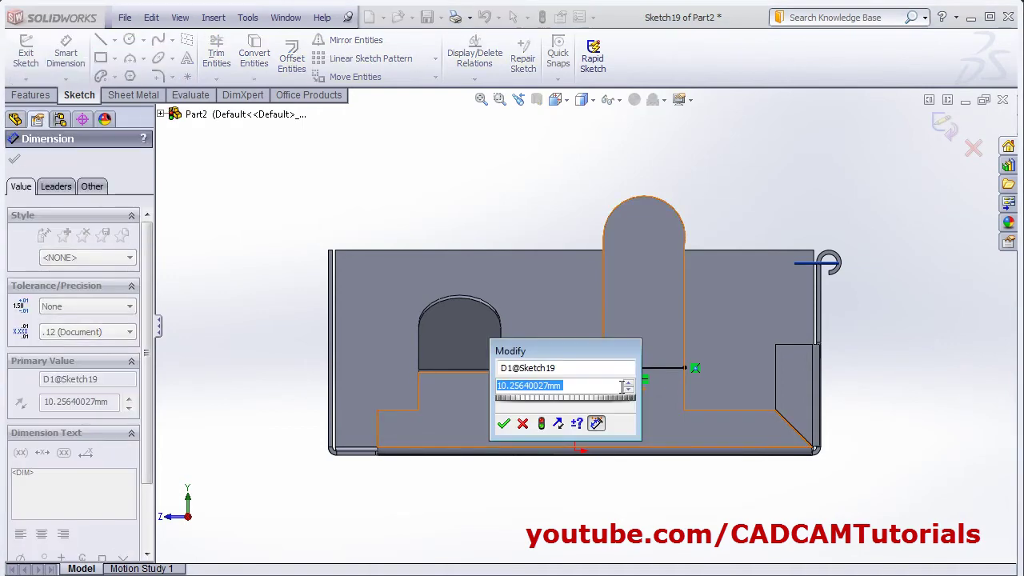
{"action": "type", "text": "10"}
{"action": "key", "text": "Return"}
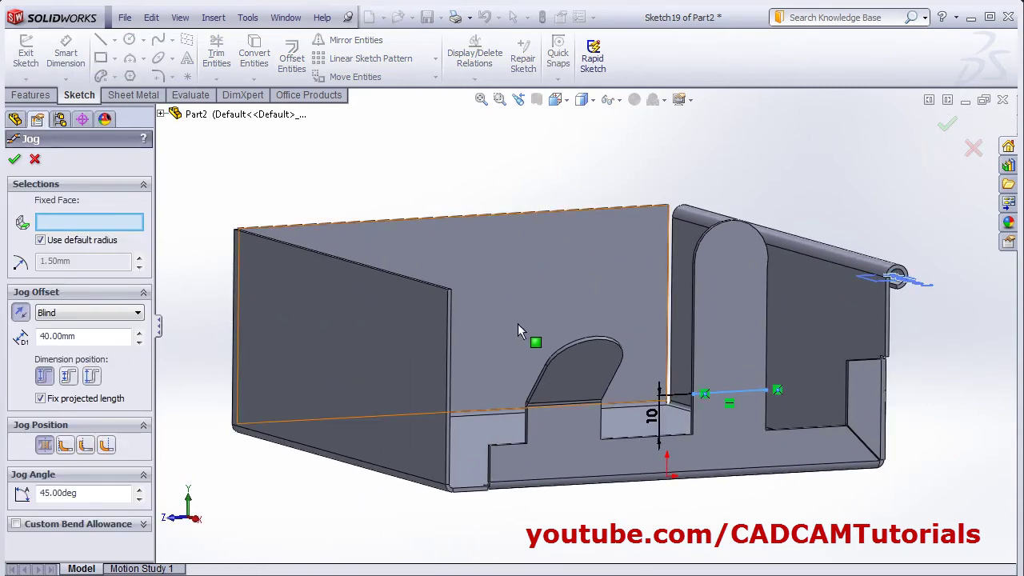
- Fix the tab's lower face, change the jog offset from 40 to 5 mm, and accept the Jog
{"action": "left_click", "coordinate": [727, 438]}
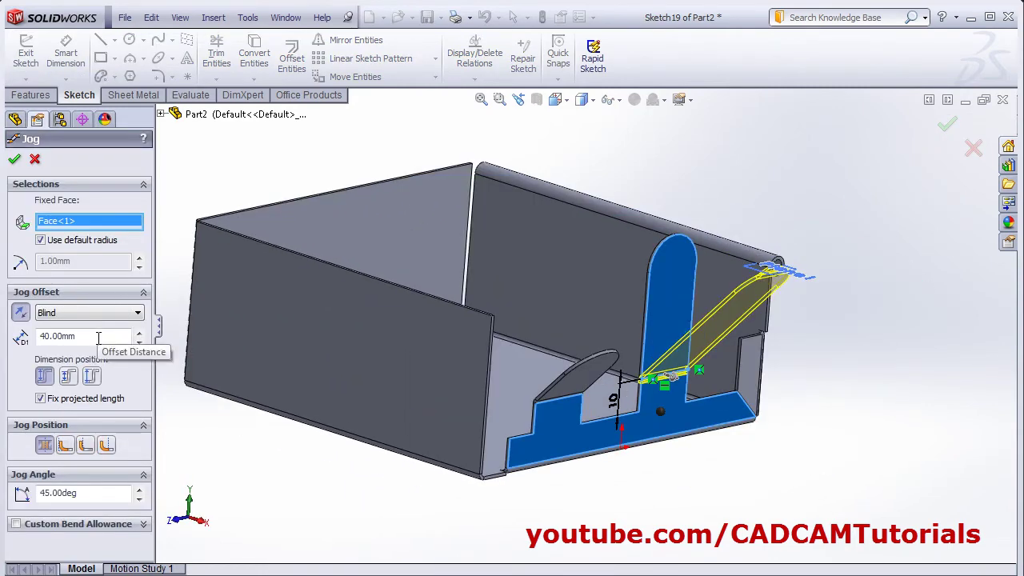
{"action": "left_click", "coordinate": [89, 337]}
{"action": "left_click_drag", "start_coordinate": [88, 337], "coordinate": [6, 340]}
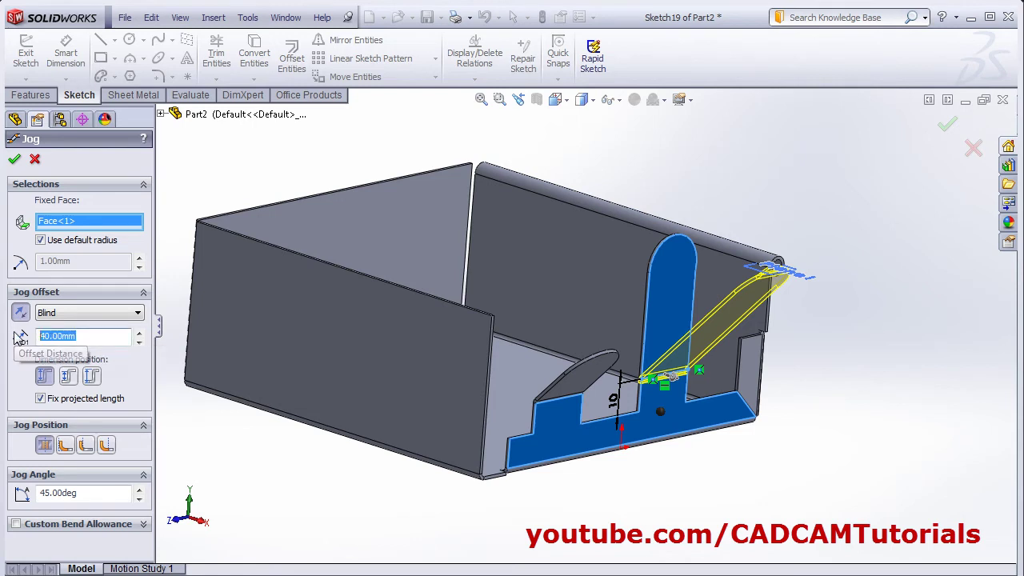
{"action": "type", "text": "5"}
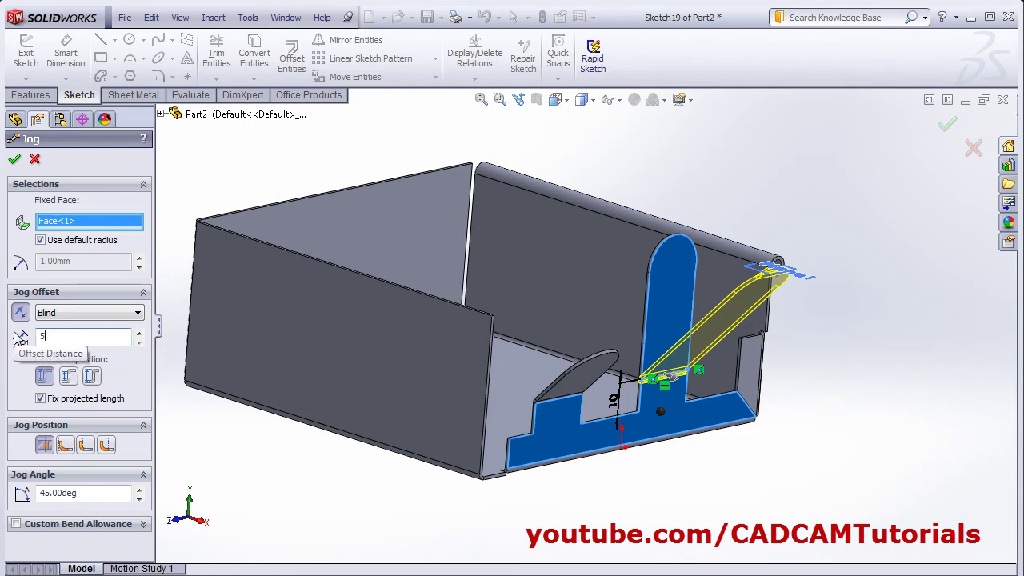
{"action": "key", "text": "Return"}
{"action": "scroll", "coordinate": [608, 352], "scroll_direction": "down", "scroll_amount": 3}
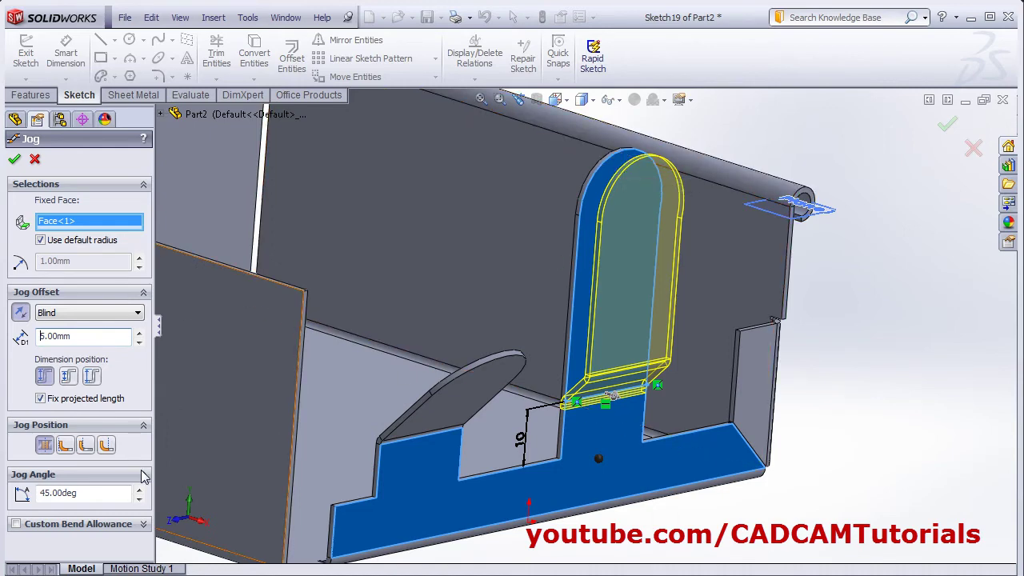
{"action": "left_click", "coordinate": [14, 159]}
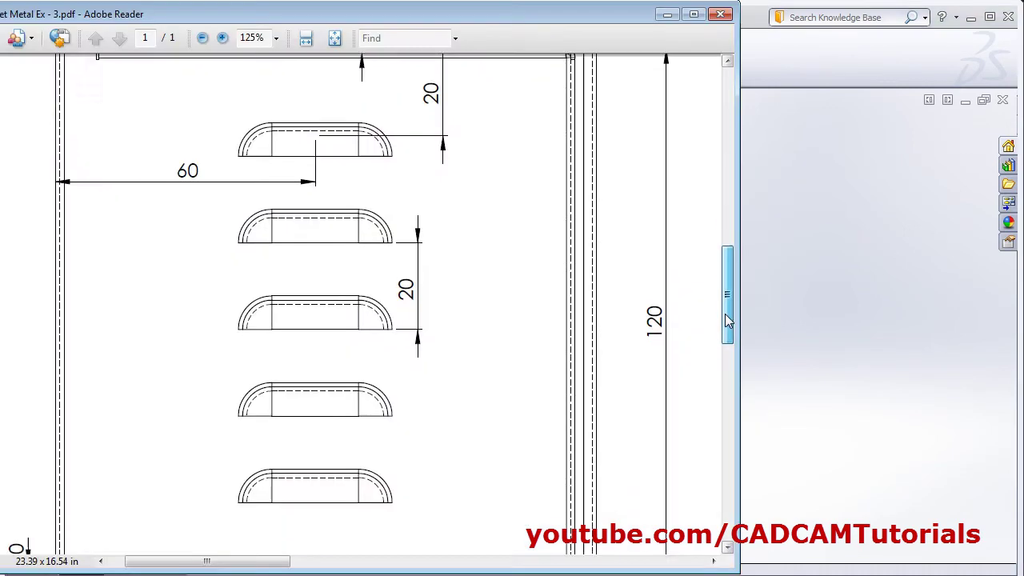
- Check the PDF drawing, then orbit the part to face its front wall
{"action": "key", "text": "alt+Tab"}
{"action": "scroll", "coordinate": [724, 318], "scroll_direction": "up", "scroll_amount": 1}
{"action": "scroll", "coordinate": [380, 240], "scroll_direction": "up", "scroll_amount": 3}
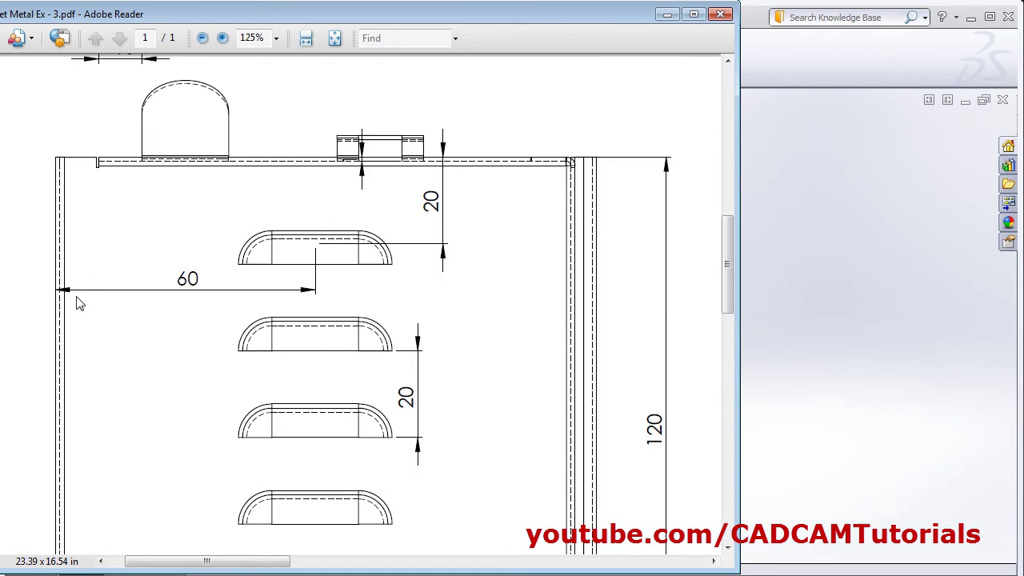
{"action": "left_click", "coordinate": [820, 331]}
{"action": "middle_click_drag", "start_coordinate": [611, 400], "coordinate": [664, 328]}
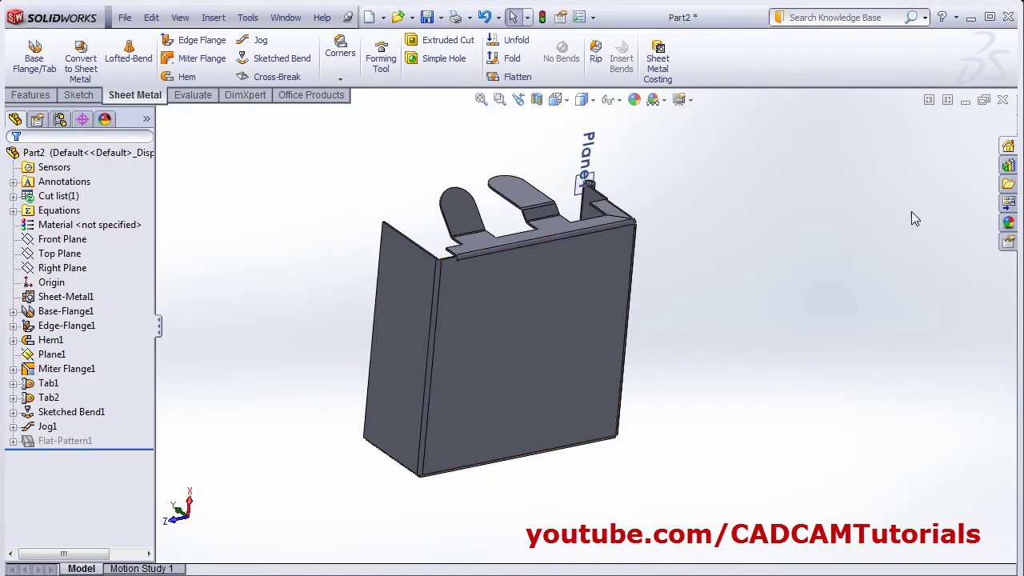
- Drag the louver from Design Library > forming tools > louvers onto the front wall
{"action": "left_click", "coordinate": [1008, 168]}
{"action": "double_click", "coordinate": [836, 144]}
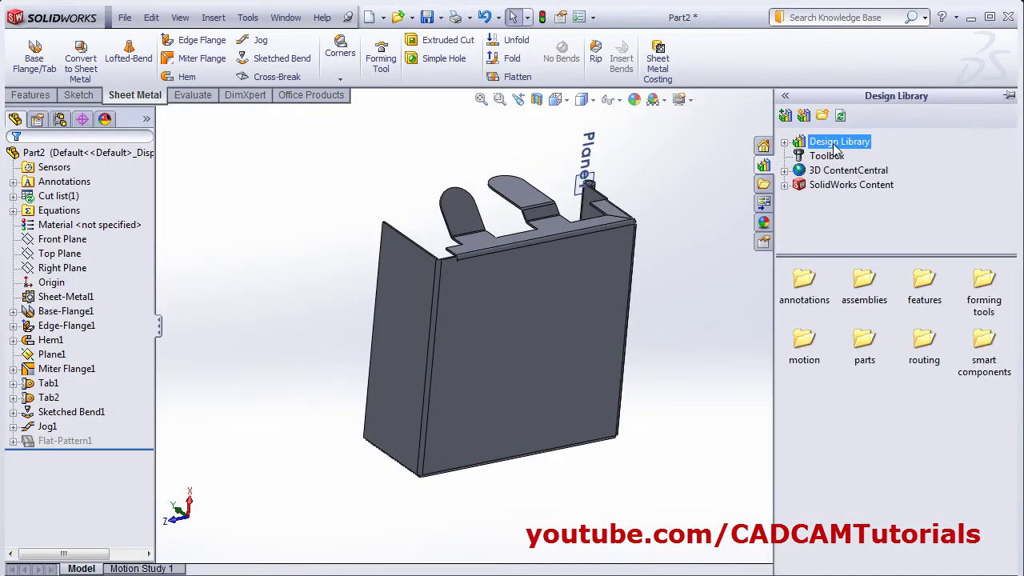
{"action": "double_click", "coordinate": [987, 282]}
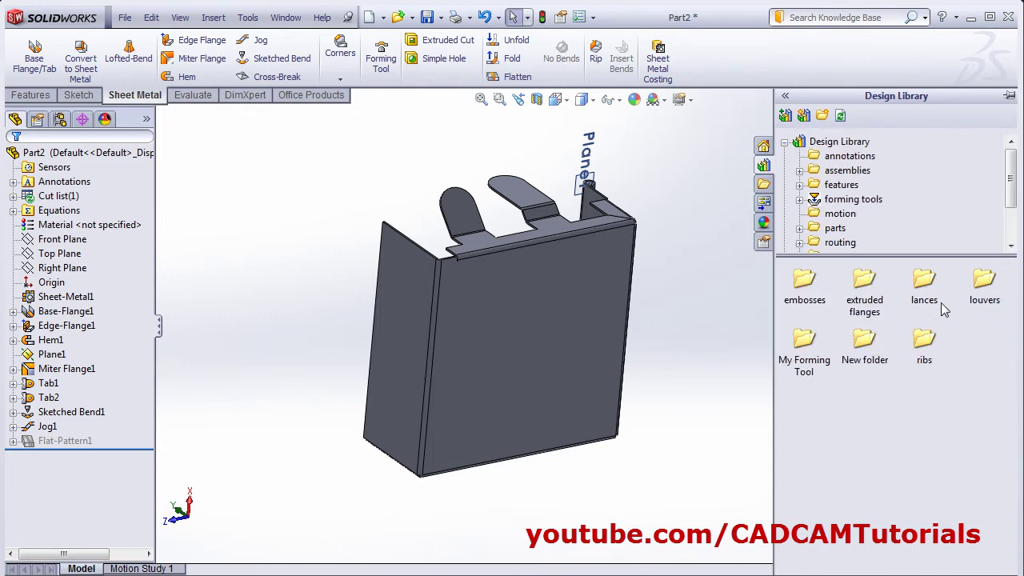
{"action": "double_click", "coordinate": [996, 281]}
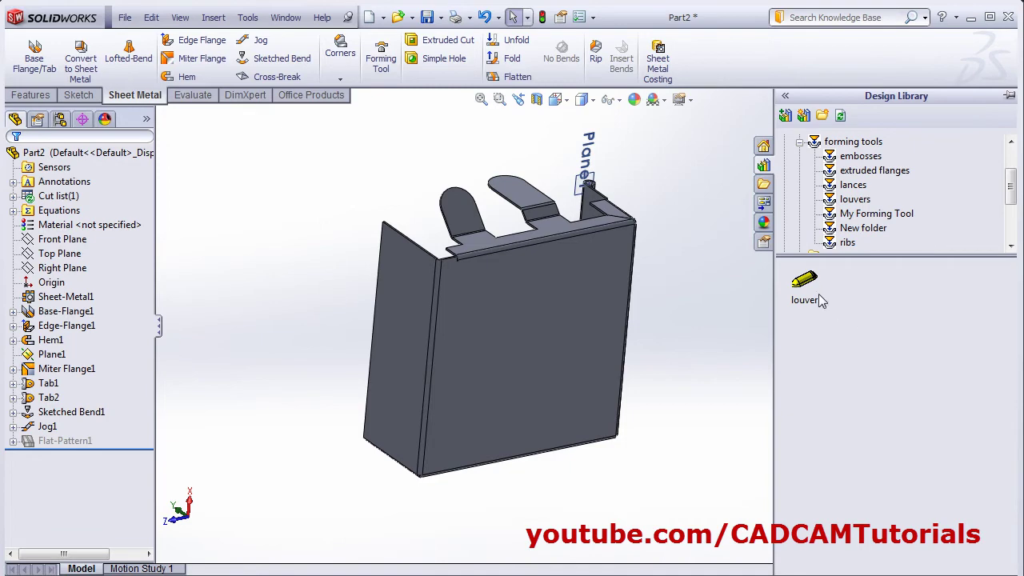
{"action": "left_click_drag", "start_coordinate": [800, 289], "coordinate": [530, 284]}
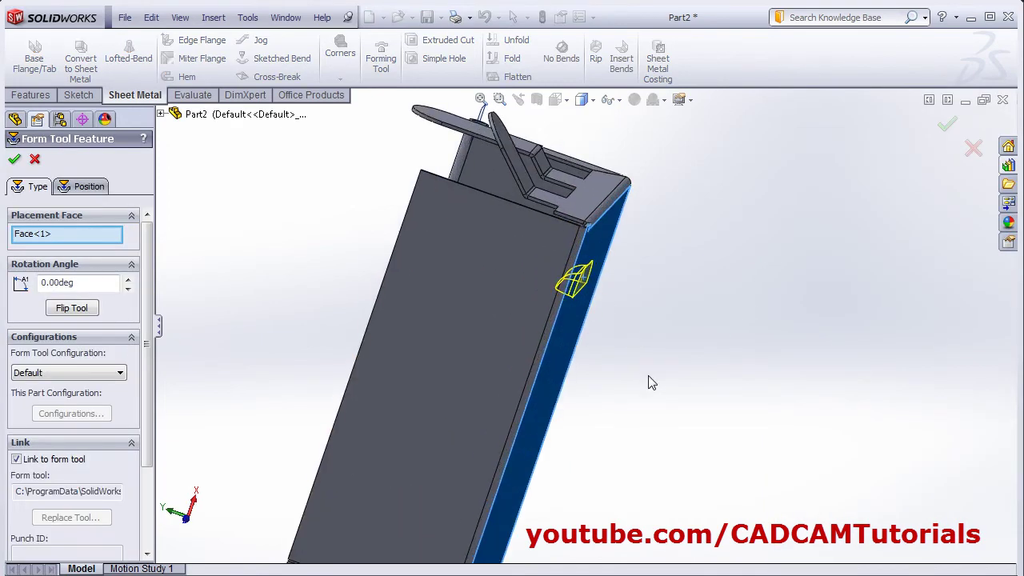
- Flip the louver tool and place its centre 20 mm below the front wall's top edge
{"action": "left_click", "coordinate": [86, 314]}
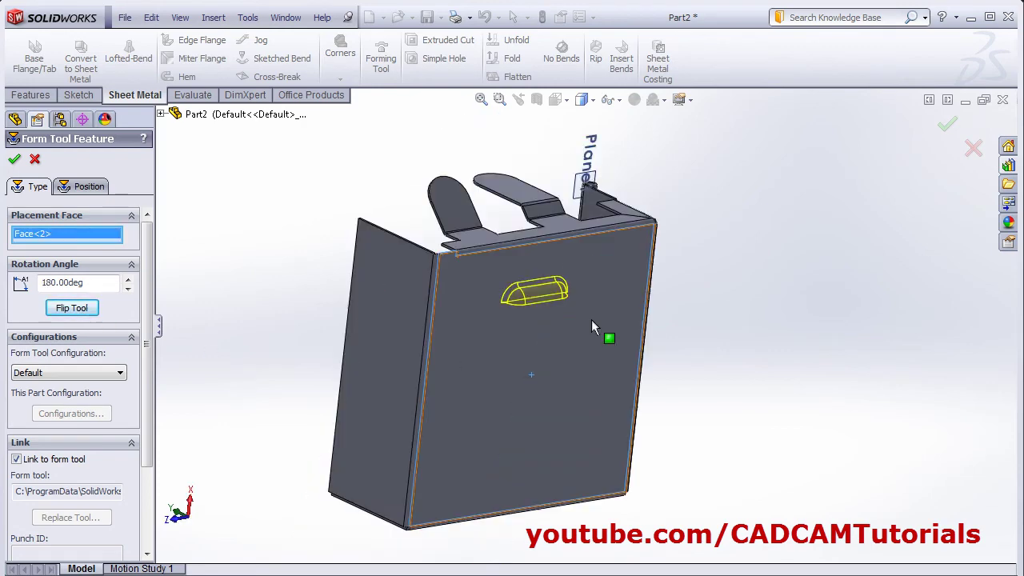
{"action": "left_click", "coordinate": [89, 189]}
{"action": "scroll", "coordinate": [663, 247], "scroll_direction": "down", "scroll_amount": 4}
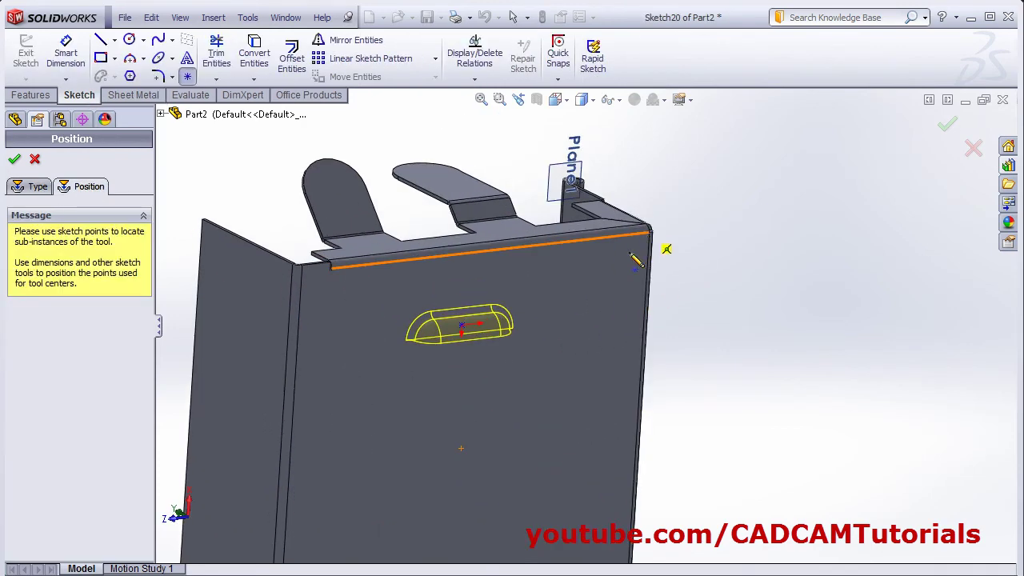
{"action": "left_click", "coordinate": [65, 54]}
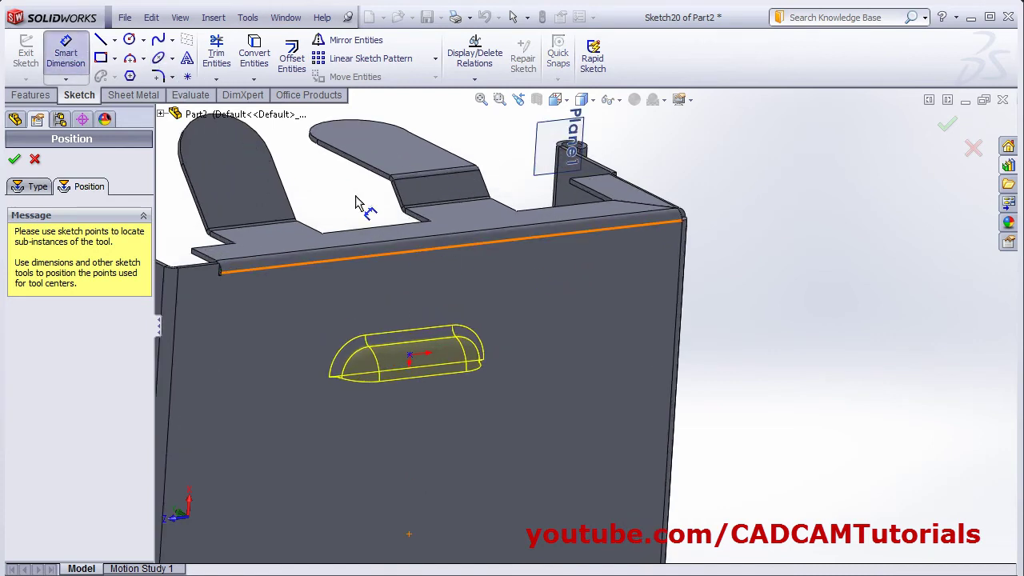
{"action": "left_click", "coordinate": [414, 244]}
{"action": "left_click", "coordinate": [409, 355]}
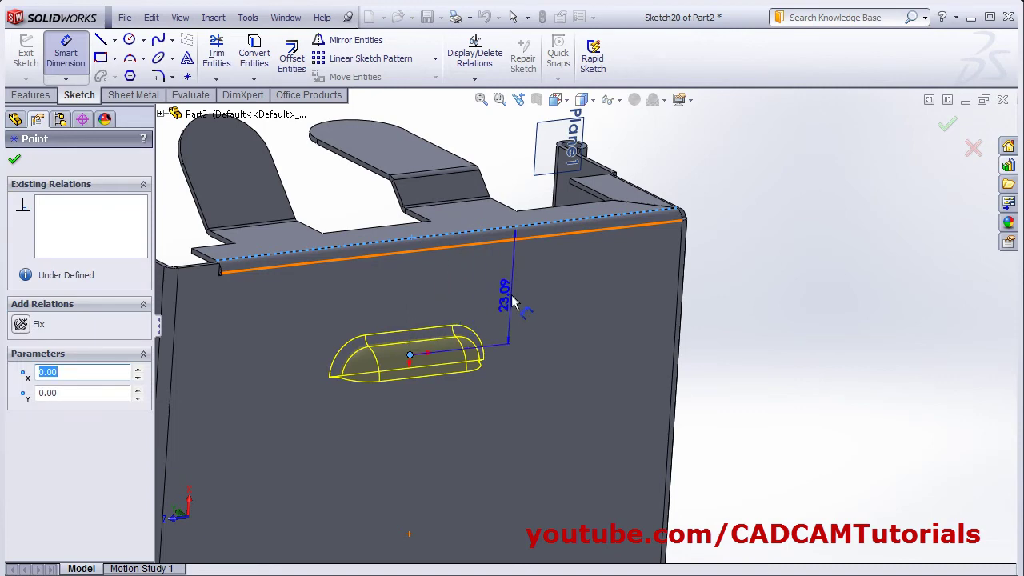
{"action": "left_click", "coordinate": [521, 294]}
{"action": "key", "text": "alt+Tab"}
{"action": "left_click", "coordinate": [867, 291]}
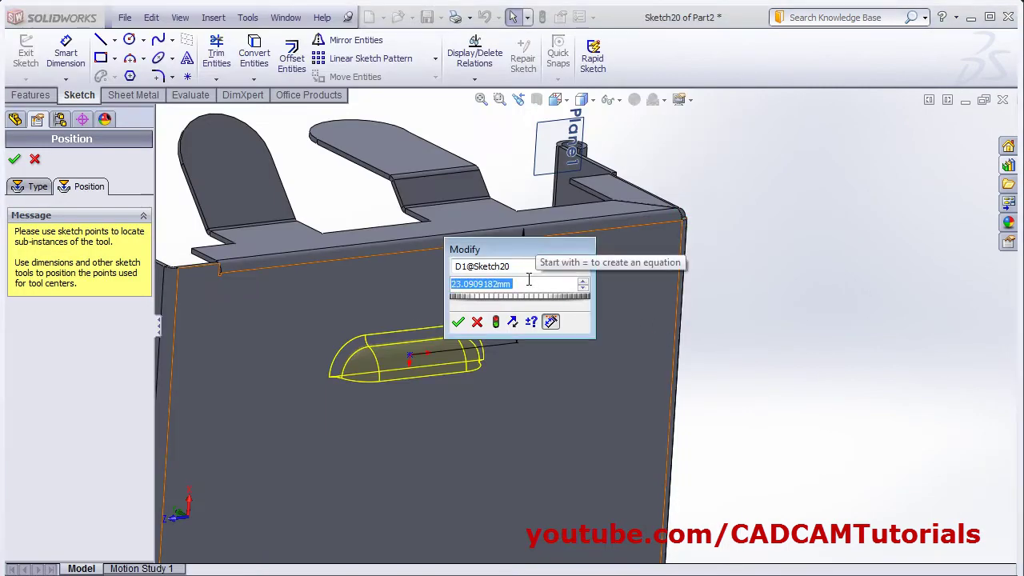
{"action": "type", "text": "20"}
{"action": "key", "text": "Return"}
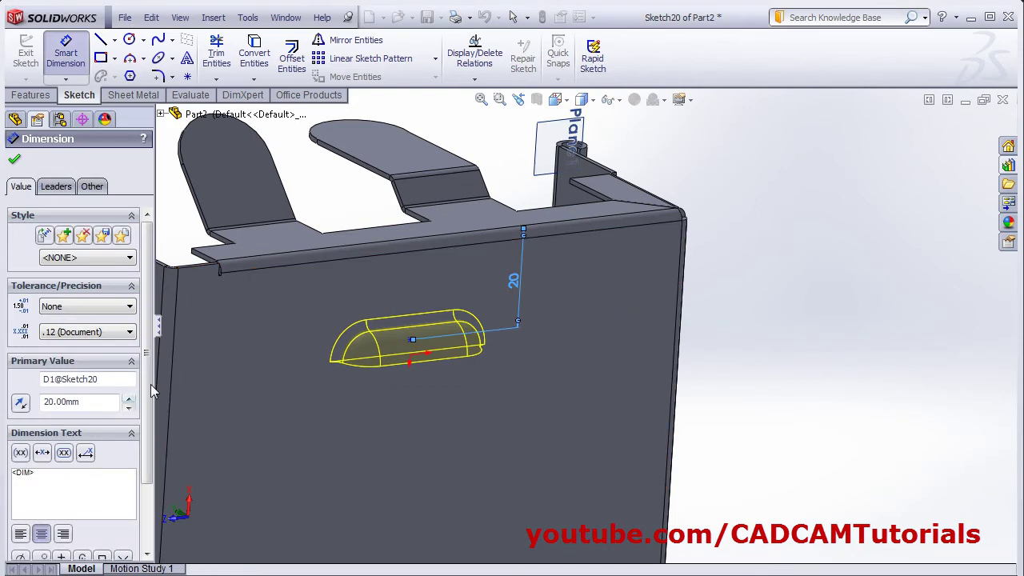
- Dimension the louver centre 60 mm from the left edge and finish placing it
{"action": "left_click", "coordinate": [480, 99]}
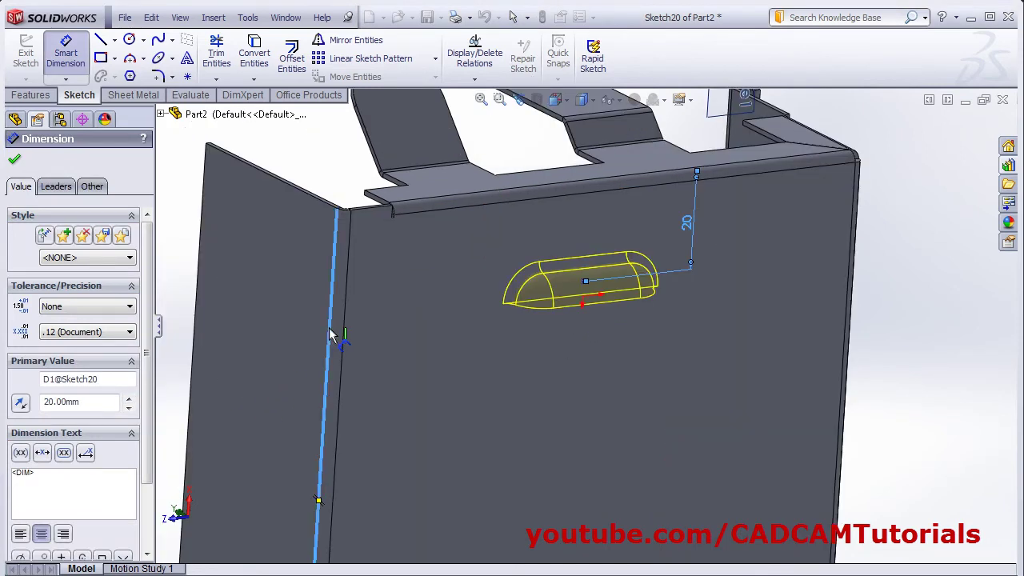
{"action": "left_click", "coordinate": [583, 283]}
{"action": "left_click", "coordinate": [472, 384]}
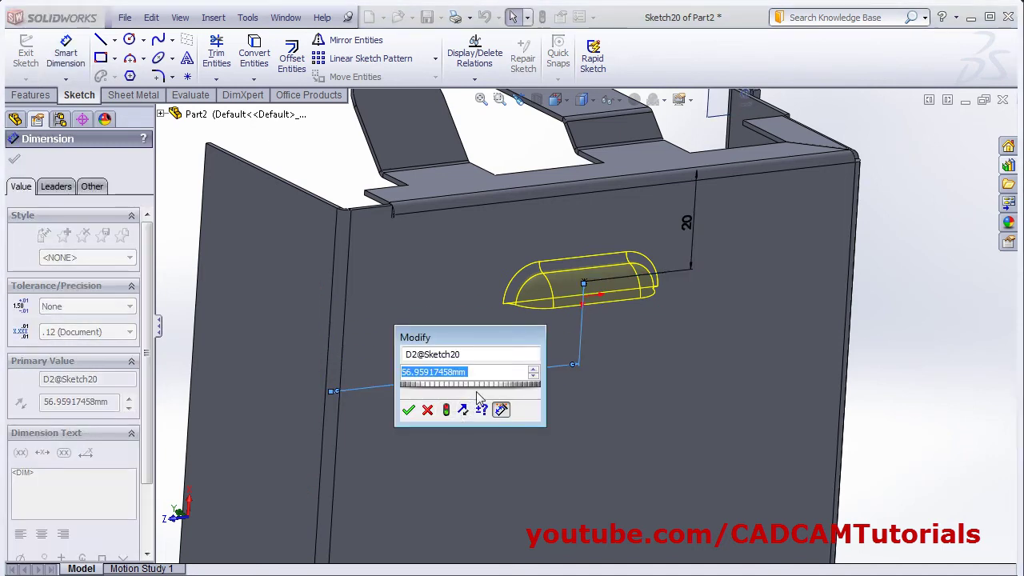
{"action": "type", "text": "60"}
{"action": "key", "text": "Return"}
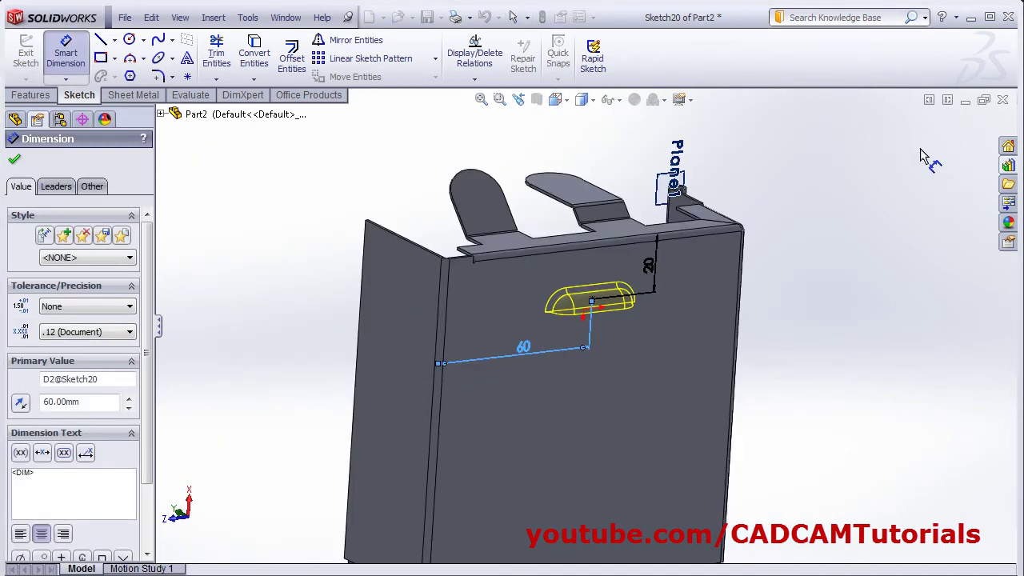
{"action": "scroll", "coordinate": [601, 323], "scroll_direction": "down", "scroll_amount": 3}
{"action": "left_click", "coordinate": [14, 159]}
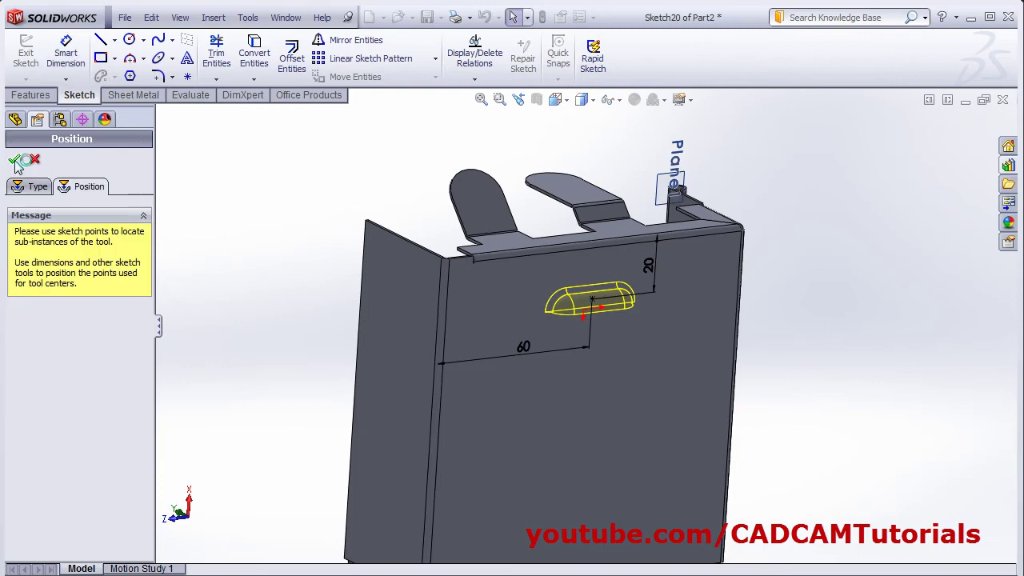
{"action": "left_click", "coordinate": [14, 154]}
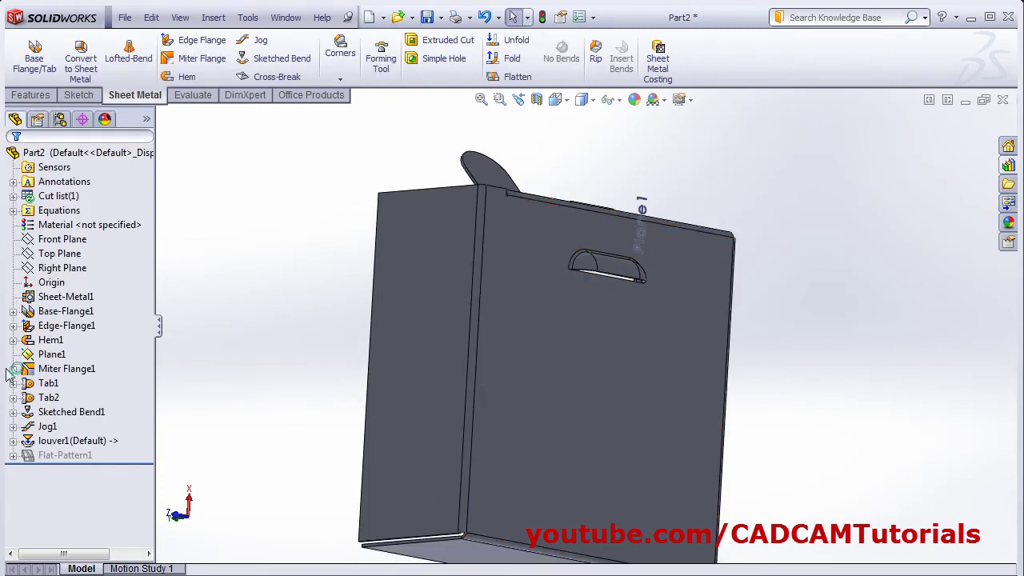
- Start a Linear Pattern of Louver1 running along the wall's vertical edge
{"action": "key", "text": "alt+Tab"}
{"action": "scroll", "coordinate": [469, 405], "scroll_direction": "down", "scroll_amount": 3}
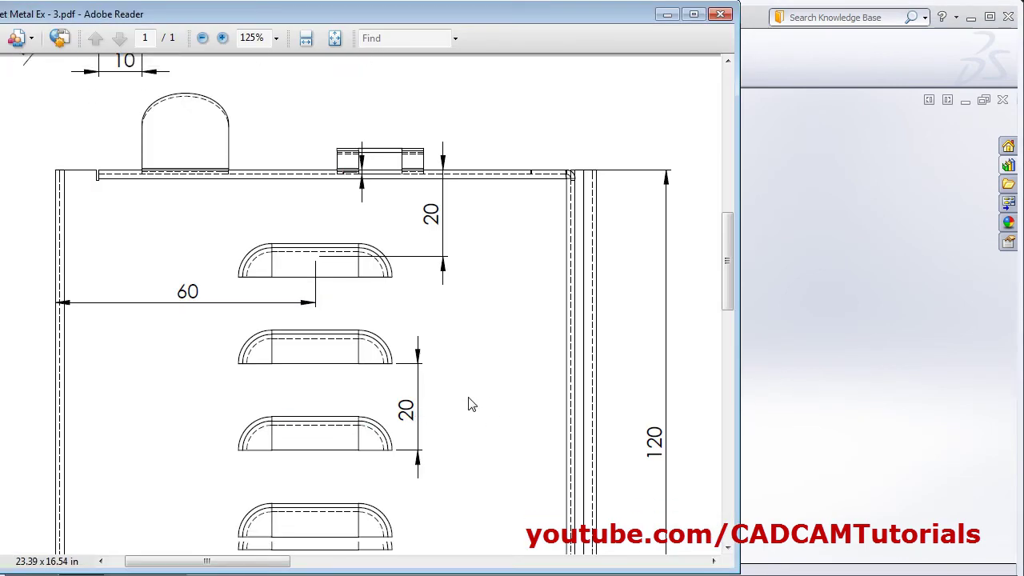
{"action": "left_click", "coordinate": [880, 352]}
{"action": "left_click", "coordinate": [70, 444]}
{"action": "double_click", "coordinate": [71, 443]}
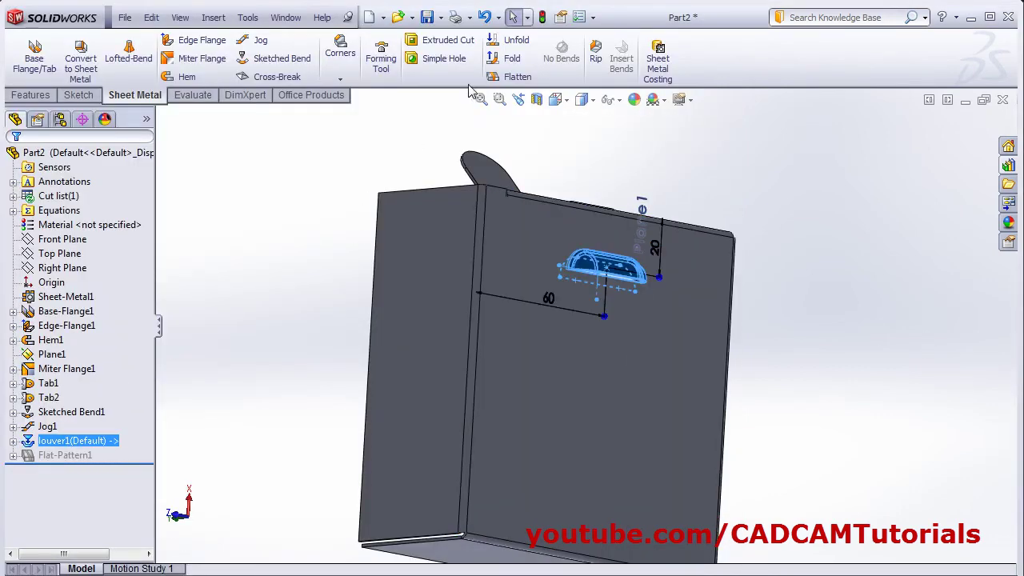
{"action": "left_click", "coordinate": [32, 96]}
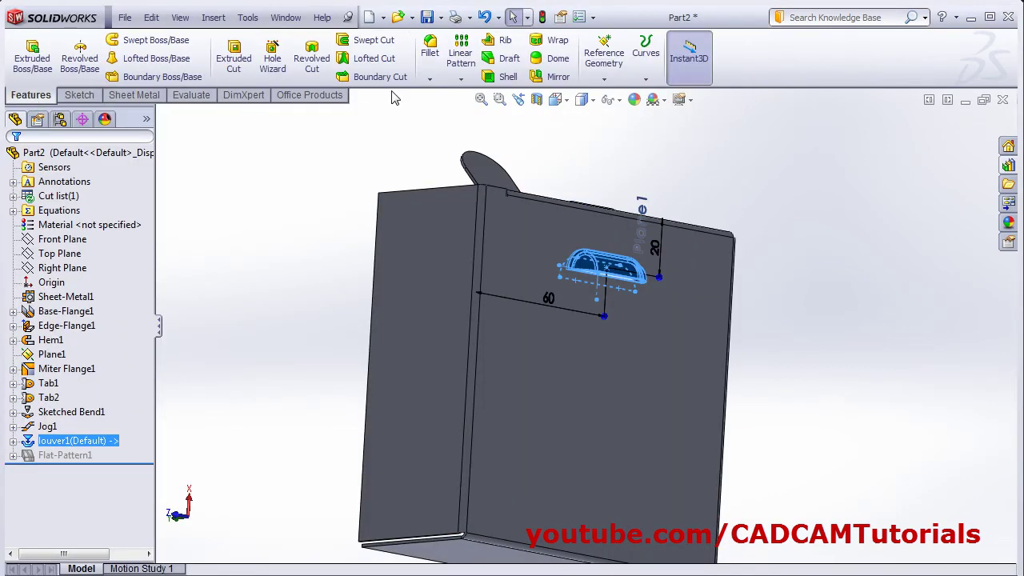
{"action": "left_click", "coordinate": [461, 52]}
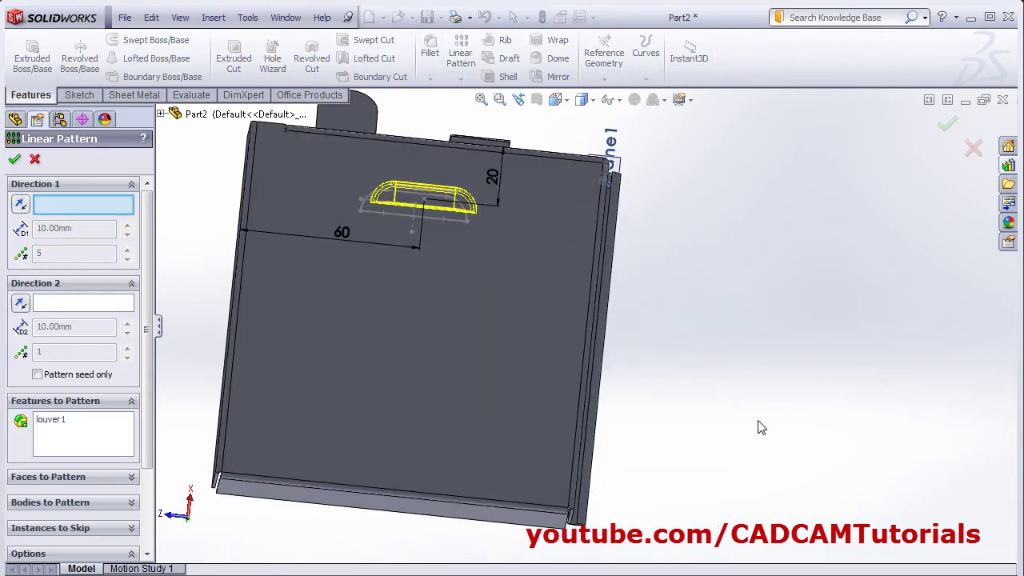
{"action": "left_click", "coordinate": [586, 335]}
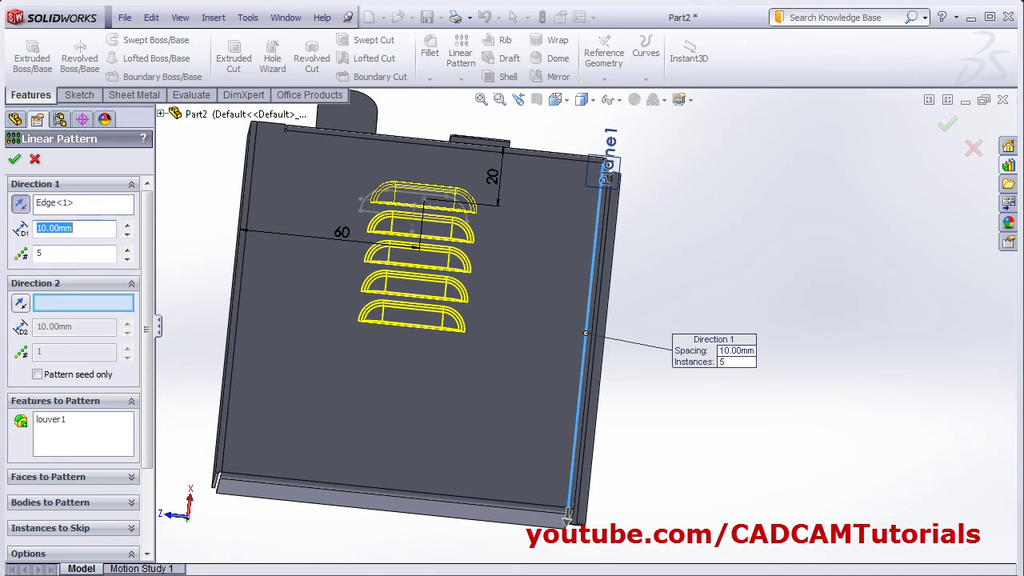
- Set the louver spacing to 20 mm for five instances and accept the pattern
{"action": "key", "text": "alt+Tab"}
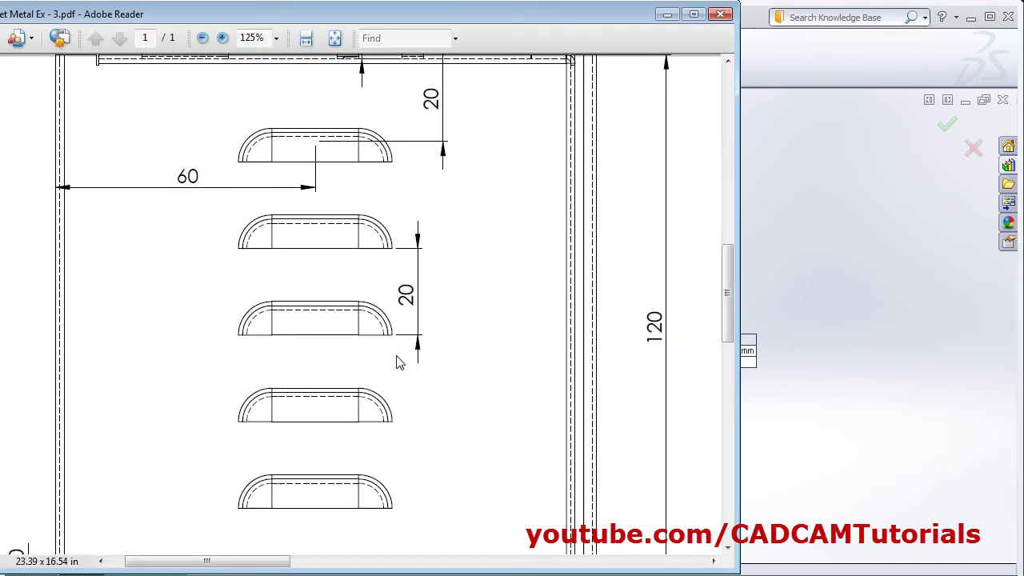
{"action": "left_click", "coordinate": [839, 327]}
{"action": "type", "text": "20"}
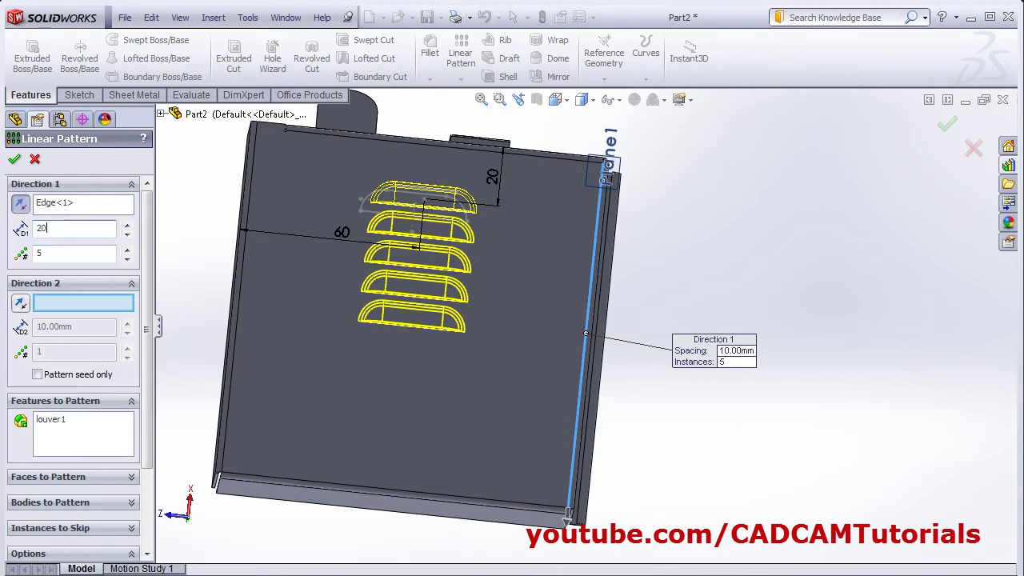
{"action": "key", "text": "Return"}
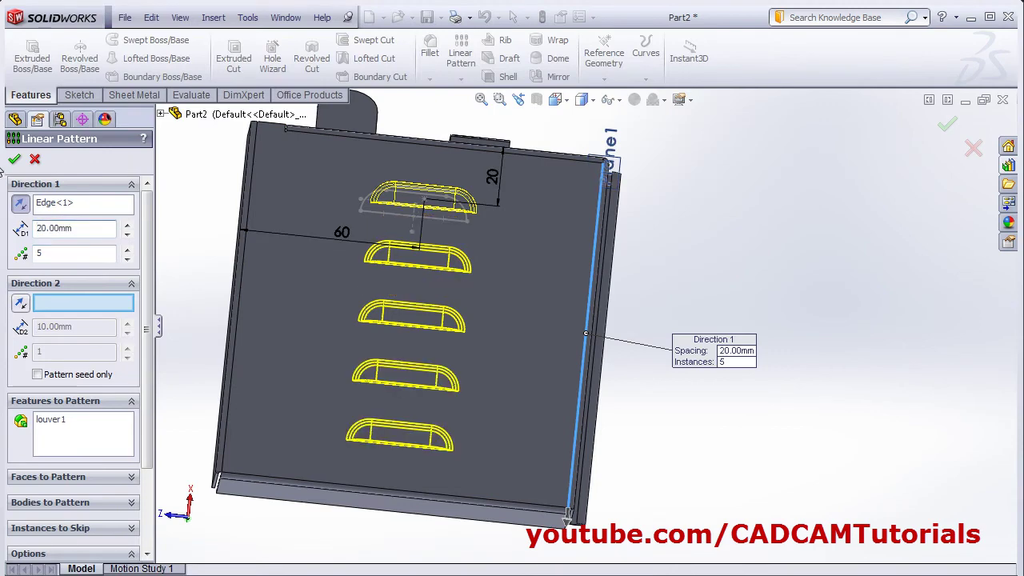
{"action": "left_click", "coordinate": [15, 159]}
- Check the 0.10 corner gap dimension on the PDF drawing
{"action": "key", "text": "ctrl+7"}
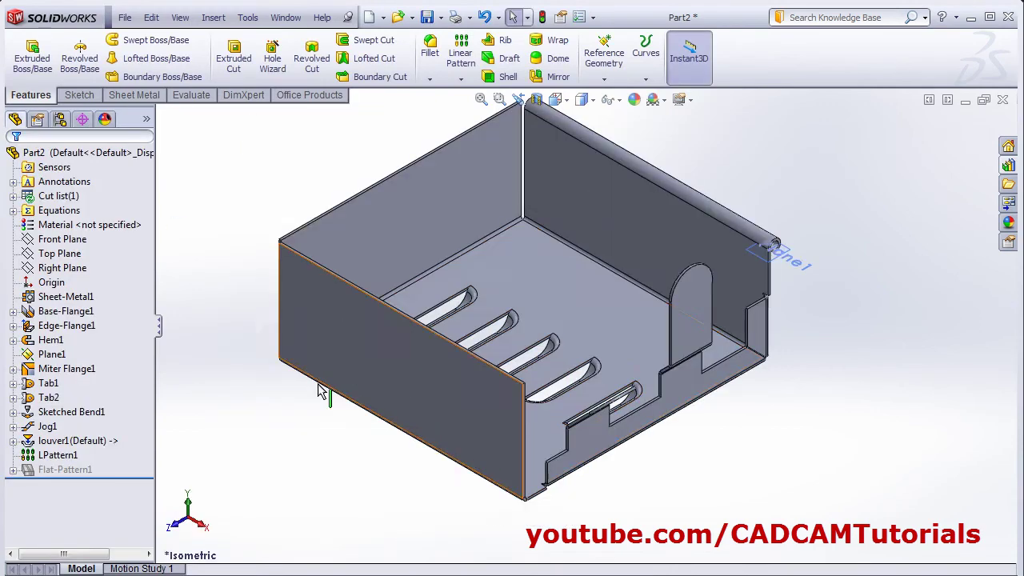
{"action": "key", "text": "alt+Tab"}
{"action": "scroll", "coordinate": [293, 463], "scroll_direction": "down", "scroll_amount": 1}
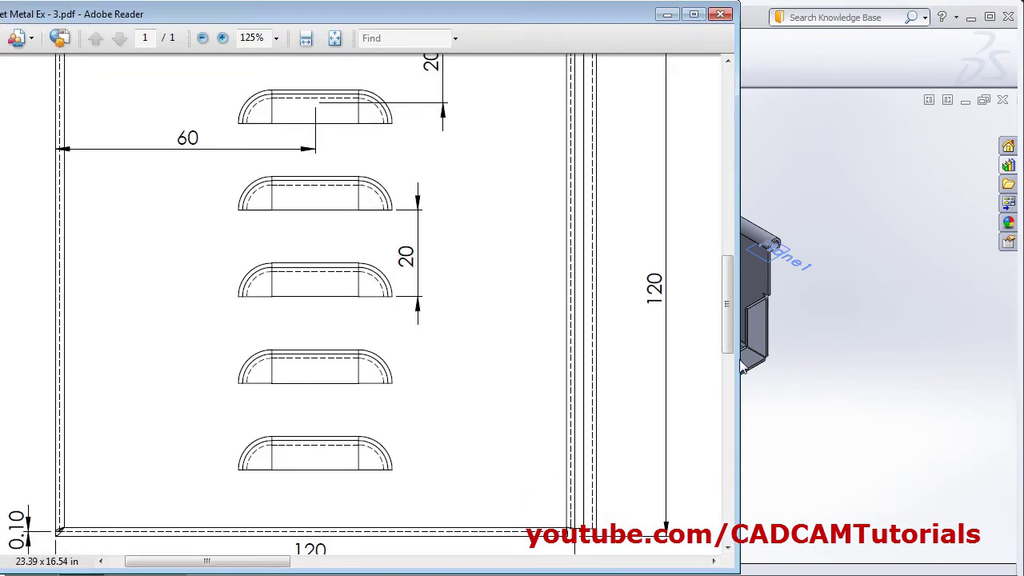
{"action": "scroll", "coordinate": [727, 304], "scroll_direction": "up", "scroll_amount": 3, "text": "ctrl"}
{"action": "left_click_drag", "start_coordinate": [727, 419], "coordinate": [727, 367]}
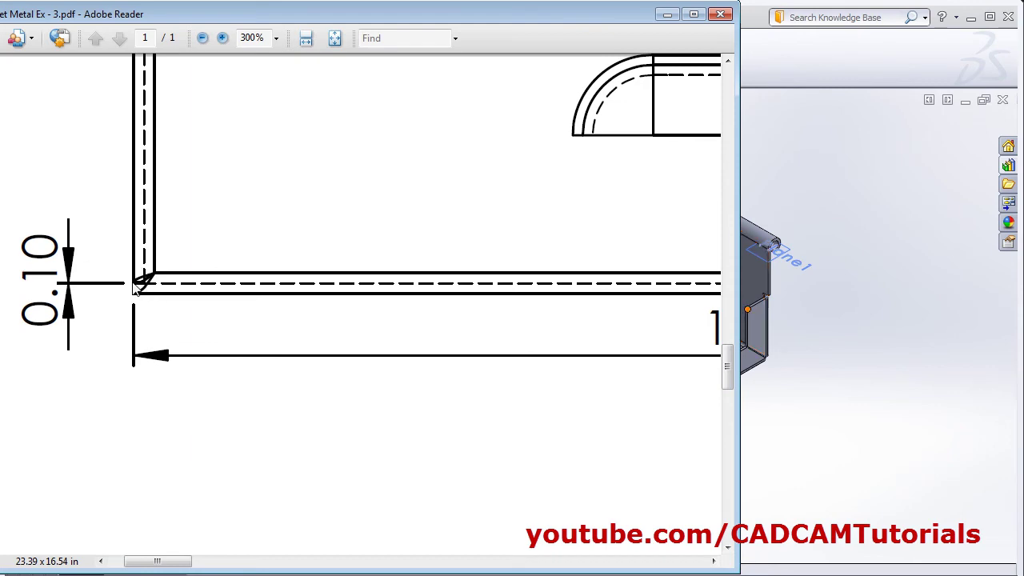
- Back in the tray model, bring up the Sheet Metal Corners feature list
{"action": "left_click", "coordinate": [850, 375]}
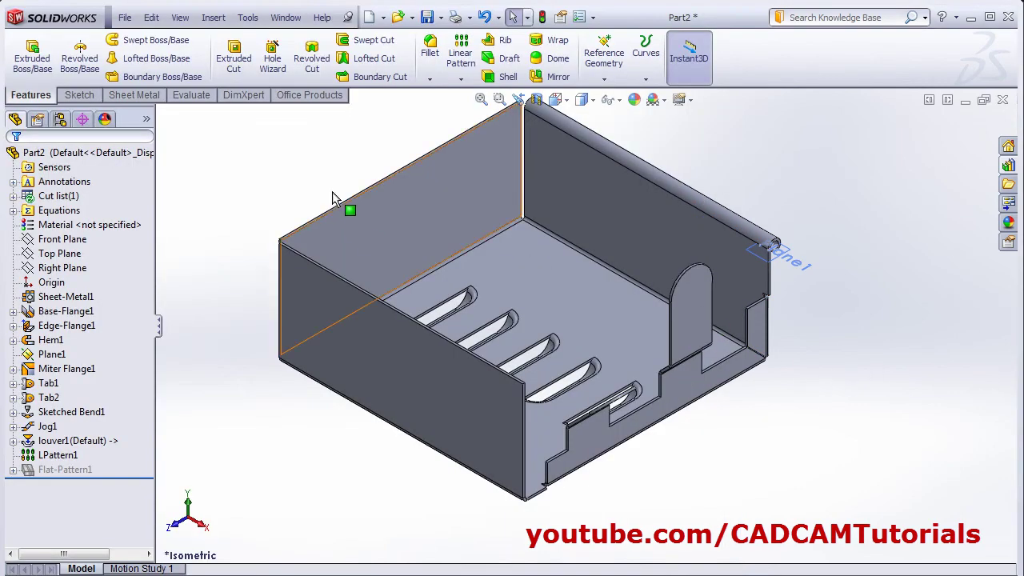
{"action": "left_click", "coordinate": [134, 95]}
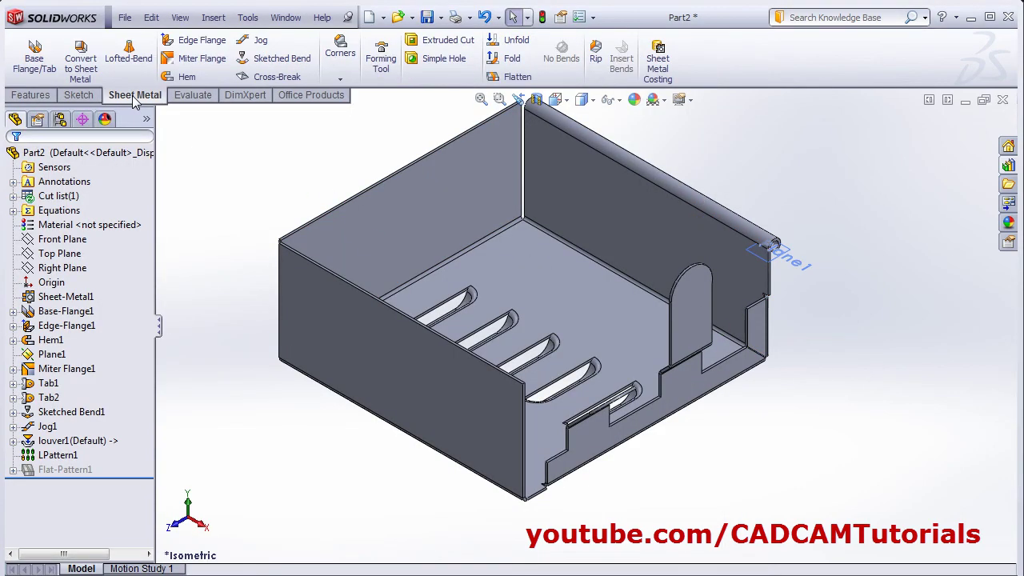
{"action": "left_click", "coordinate": [341, 80]}
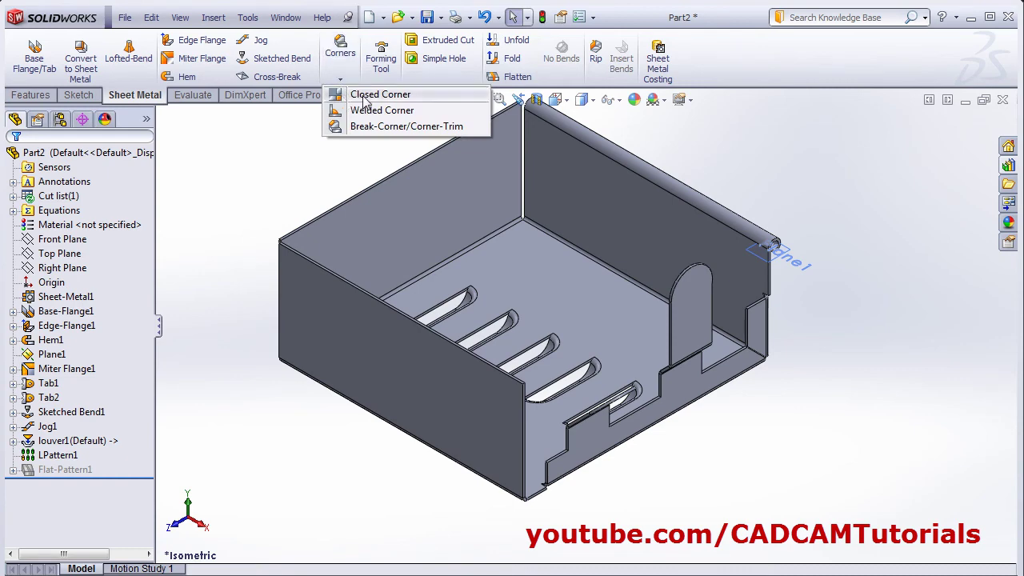
- Start a Closed Corner on the front-left flange faces using the overlap corner type
{"action": "left_click", "coordinate": [366, 98]}
{"action": "middle_click_drag", "start_coordinate": [267, 327], "coordinate": [486, 296]}
{"action": "scroll", "coordinate": [361, 382], "scroll_direction": "down", "scroll_amount": 5}
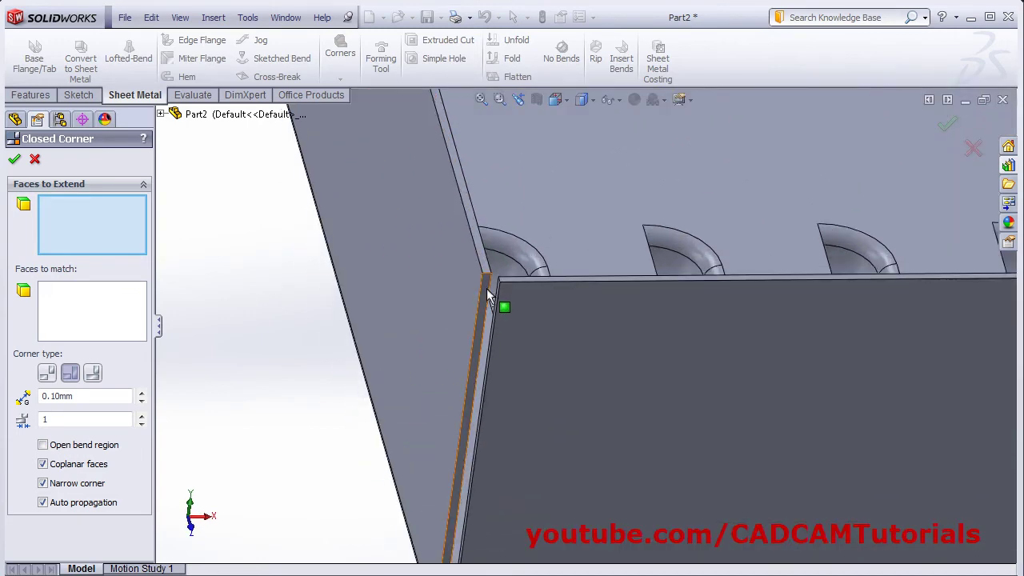
{"action": "left_click", "coordinate": [487, 289]}
{"action": "scroll", "coordinate": [512, 296], "scroll_direction": "down", "scroll_amount": 3}
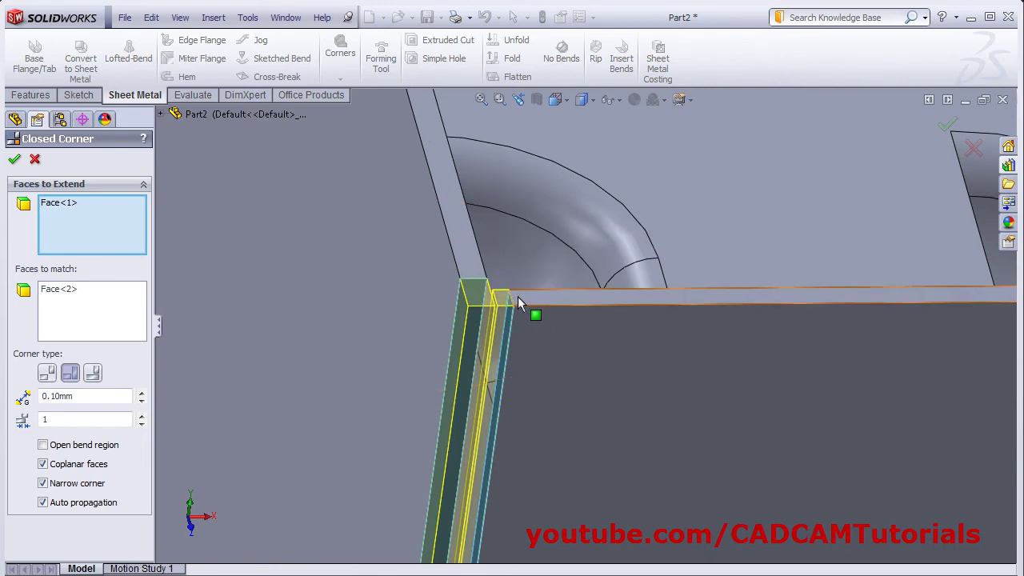
{"action": "left_click", "coordinate": [93, 374]}
{"action": "scroll", "coordinate": [490, 304], "scroll_direction": "down", "scroll_amount": 5}
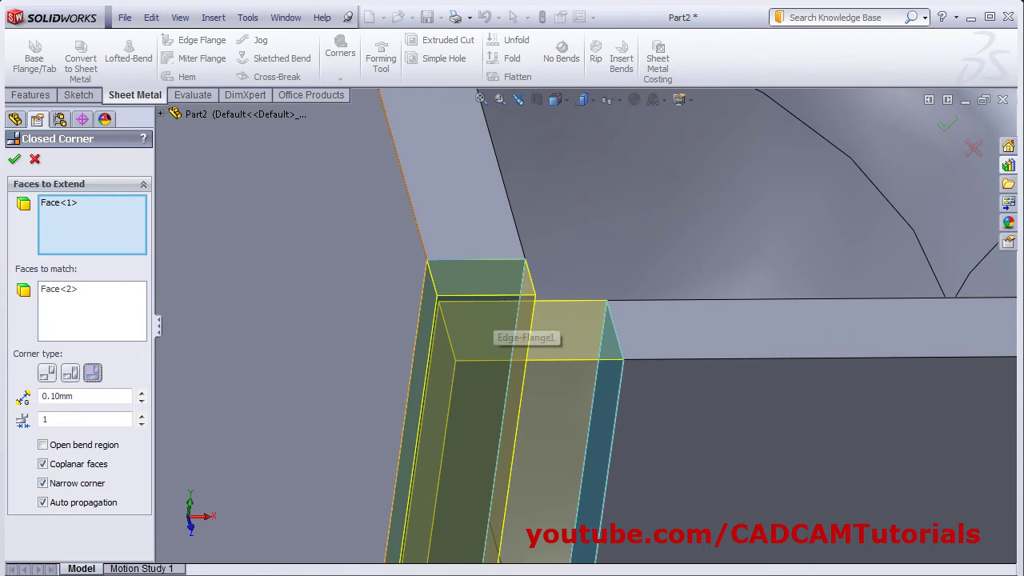
- Verify the 0.10 mm gap against the PDF drawing and accept the Closed Corner
{"action": "key", "text": "alt+Tab"}
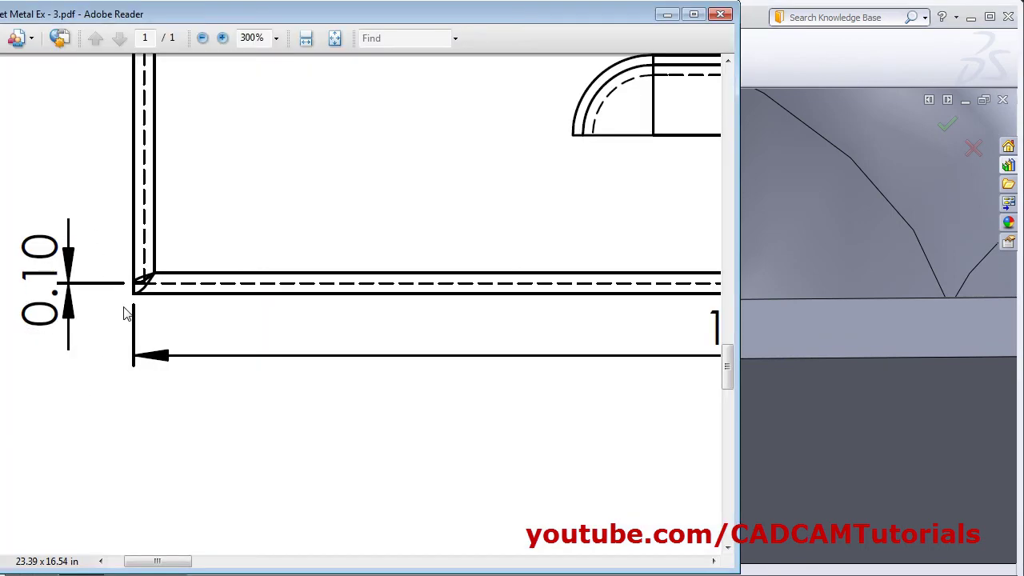
{"action": "left_click", "coordinate": [800, 464]}
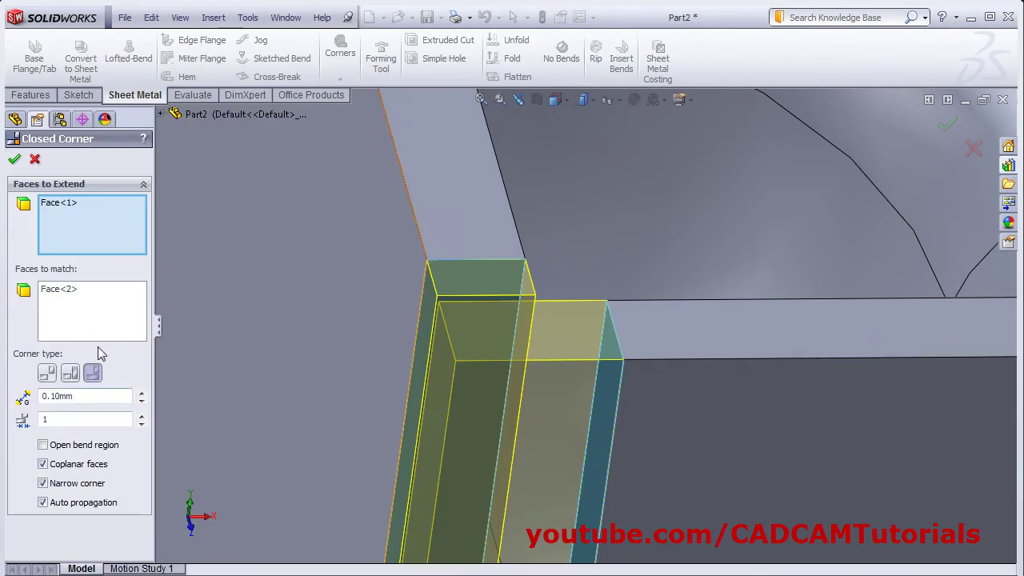
{"action": "key", "text": "alt+Tab"}
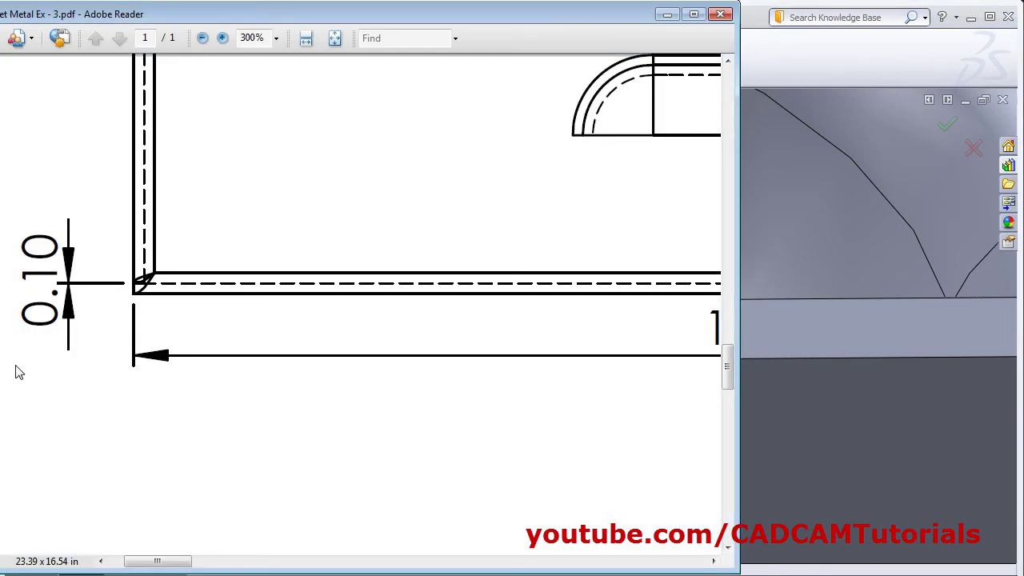
{"action": "key", "text": "alt+Tab"}
{"action": "left_click", "coordinate": [15, 156]}
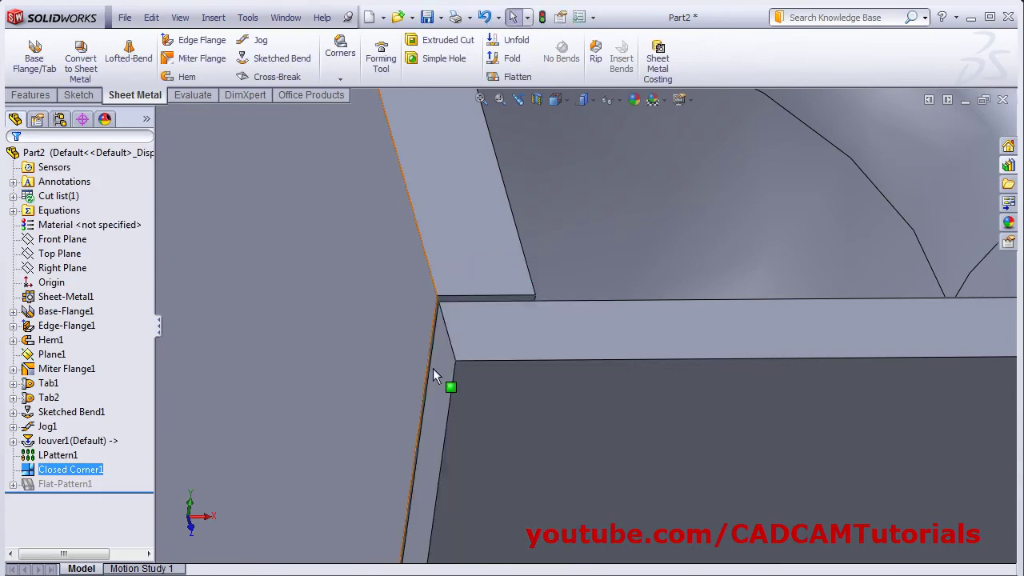
{"action": "key", "text": "alt+Tab"}
{"action": "key", "text": "ctrl+0"}
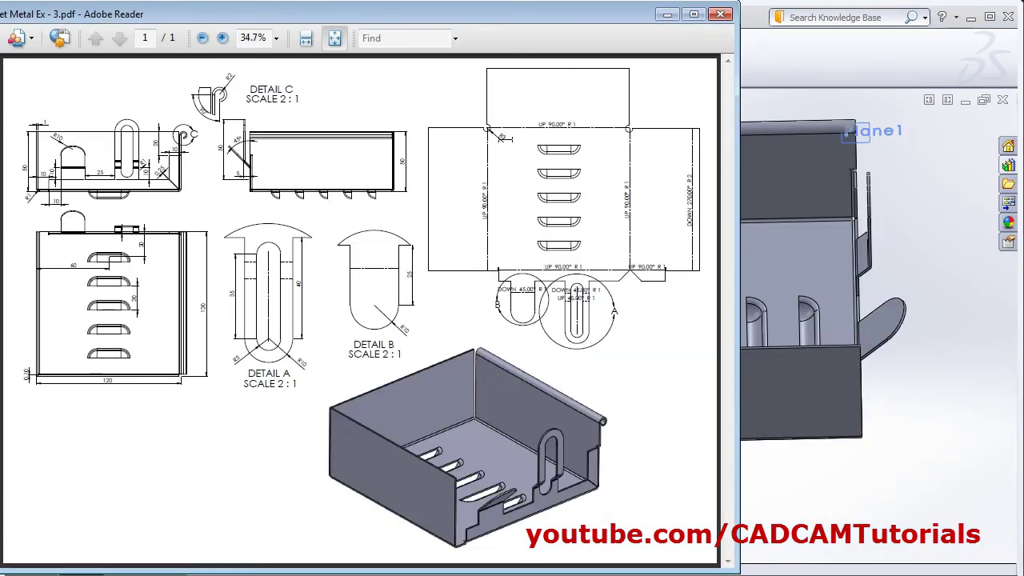
{"action": "key", "text": "alt+Tab"}
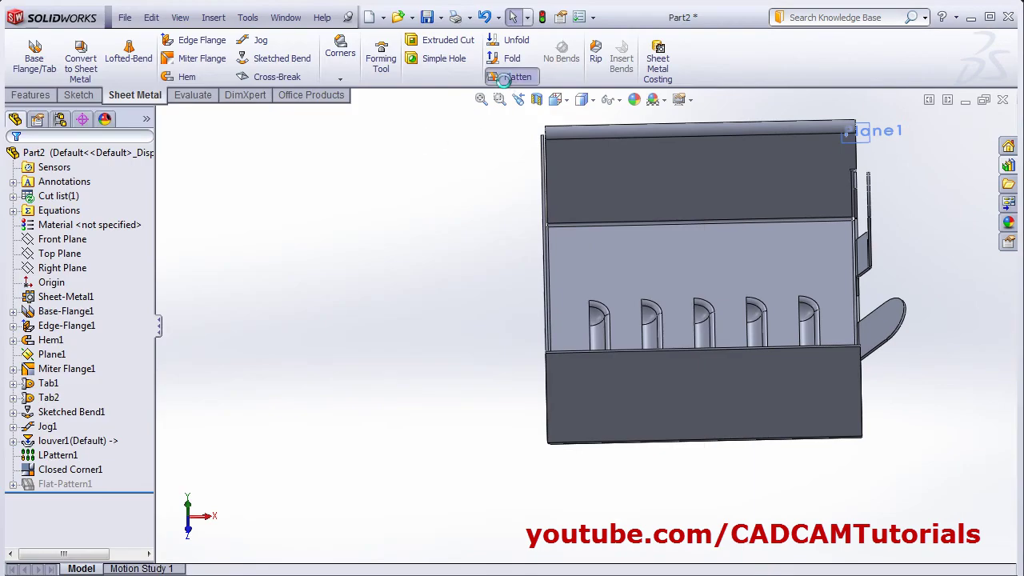
- Flatten the tray and pick the first corner for a Corner-Trim
{"action": "left_click", "coordinate": [515, 77]}
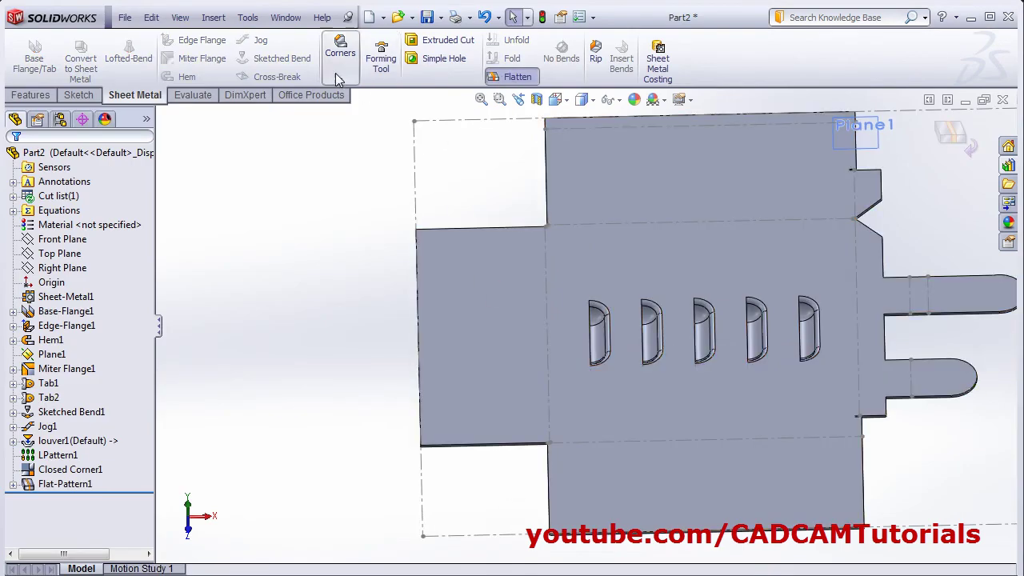
{"action": "left_click", "coordinate": [336, 76]}
{"action": "left_click", "coordinate": [356, 95]}
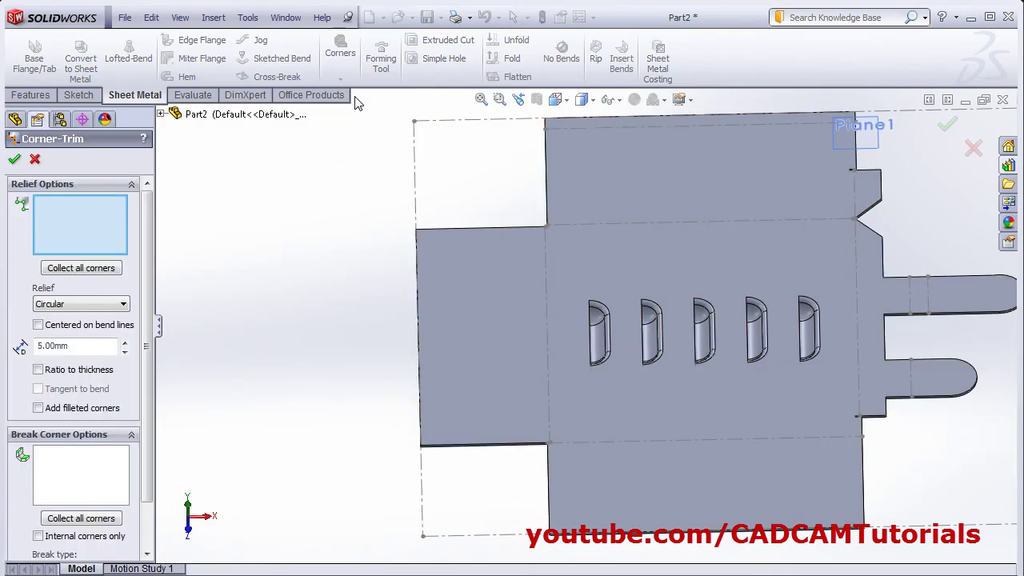
{"action": "middle_click_drag", "start_coordinate": [538, 472], "coordinate": [624, 361]}
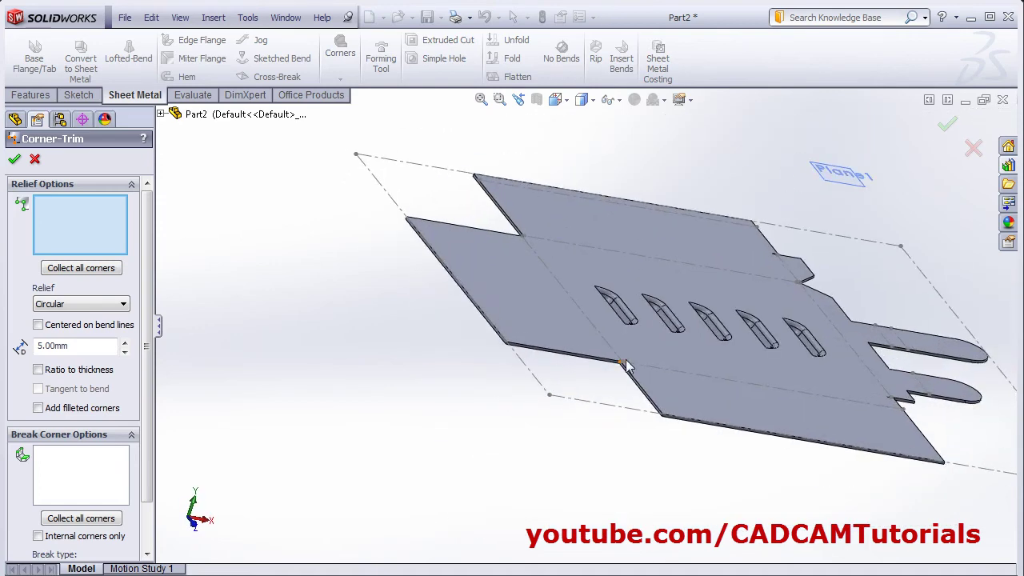
{"action": "scroll", "coordinate": [602, 354], "scroll_direction": "down", "scroll_amount": 5}
{"action": "left_click", "coordinate": [572, 355]}
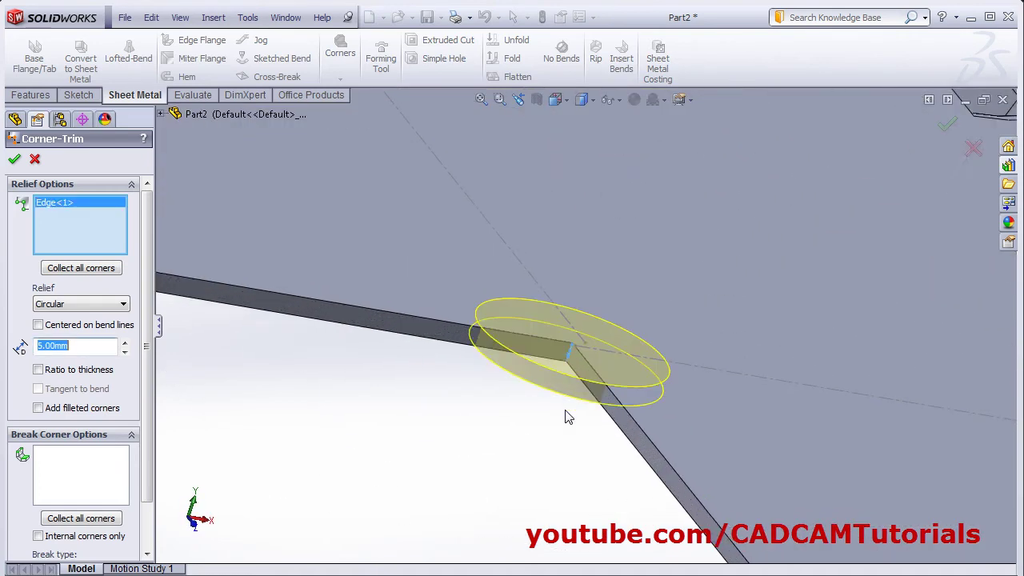
- Add the second corner and set the circular relief diameter to 3 mm
{"action": "scroll", "coordinate": [536, 433], "scroll_direction": "up", "scroll_amount": 3}
{"action": "scroll", "coordinate": [536, 432], "scroll_direction": "up", "scroll_amount": 2}
{"action": "middle_click_drag", "start_coordinate": [530, 423], "coordinate": [405, 375]}
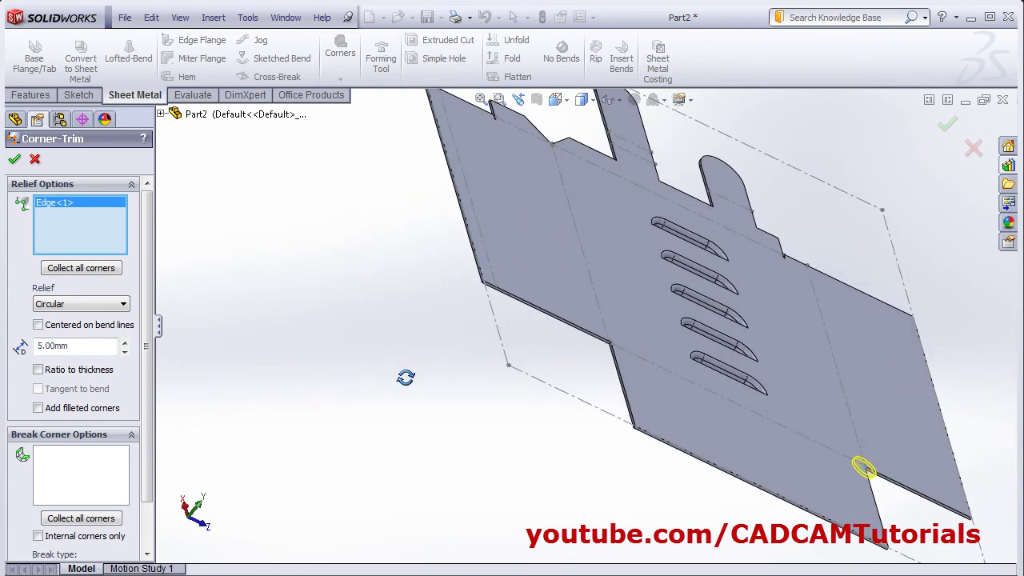
{"action": "scroll", "coordinate": [672, 364], "scroll_direction": "down", "scroll_amount": 5}
{"action": "scroll", "coordinate": [672, 364], "scroll_direction": "down", "scroll_amount": 3}
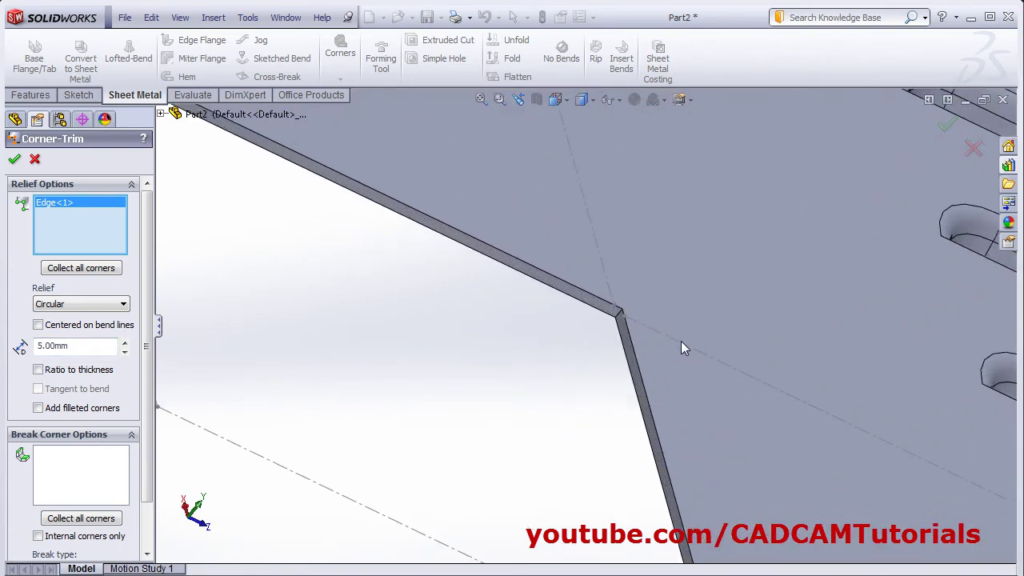
{"action": "left_click", "coordinate": [620, 315]}
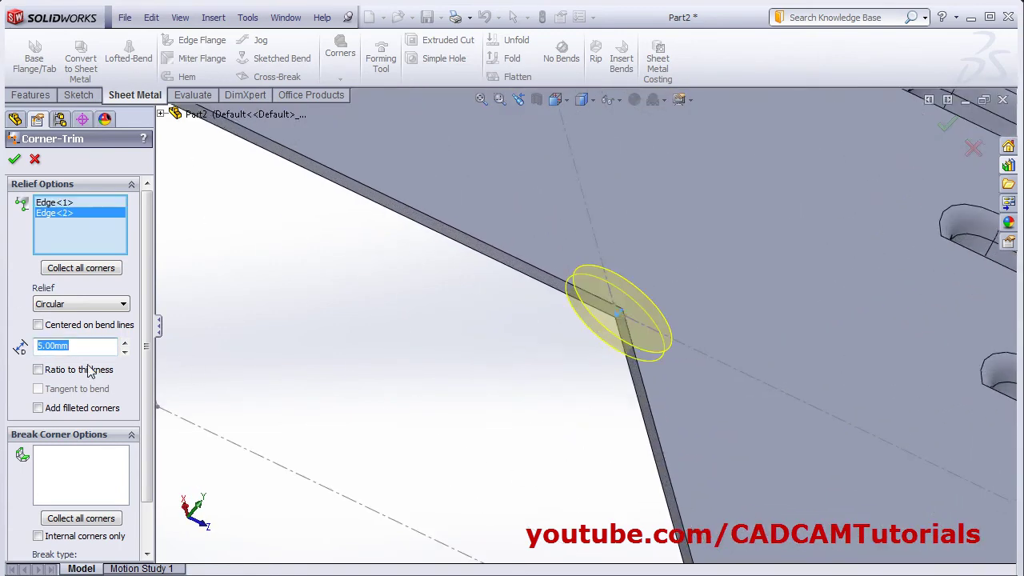
{"action": "left_click_drag", "start_coordinate": [75, 344], "coordinate": [56, 345]}
{"action": "type", "text": "3"}
{"action": "key", "text": "Return"}
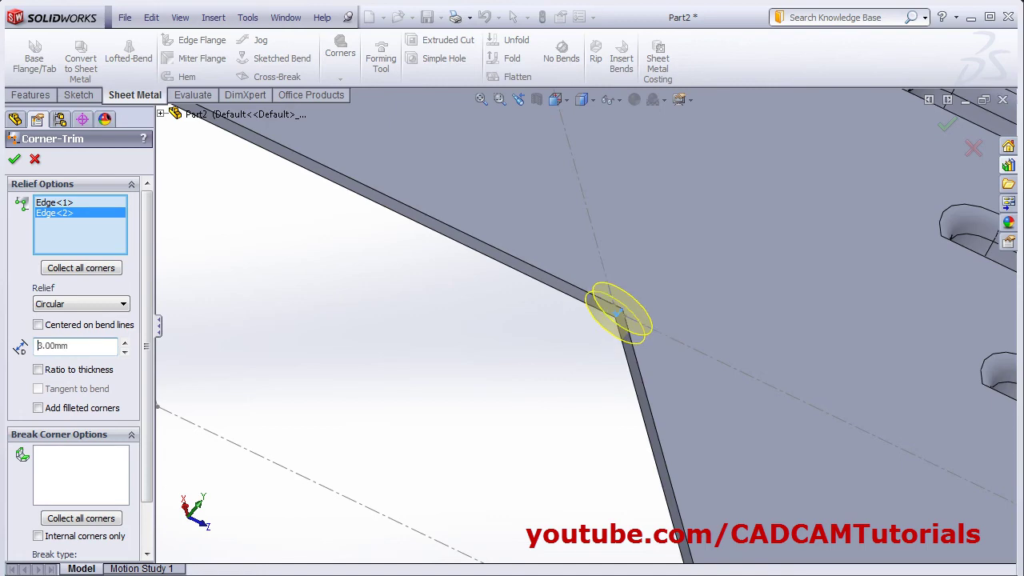